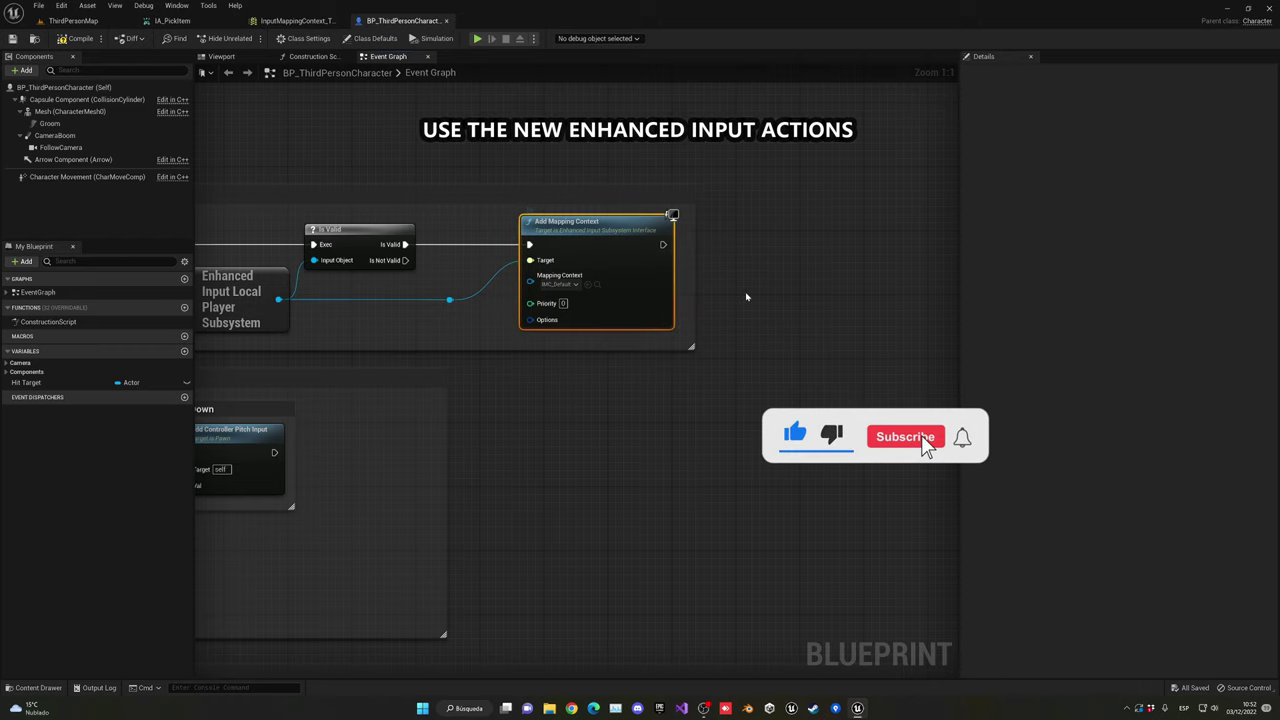
Review IMC_Default's mappings, then frame and inspect the IA_Look node in the character's Event Graph.
click(300, 20)
click(414, 24)
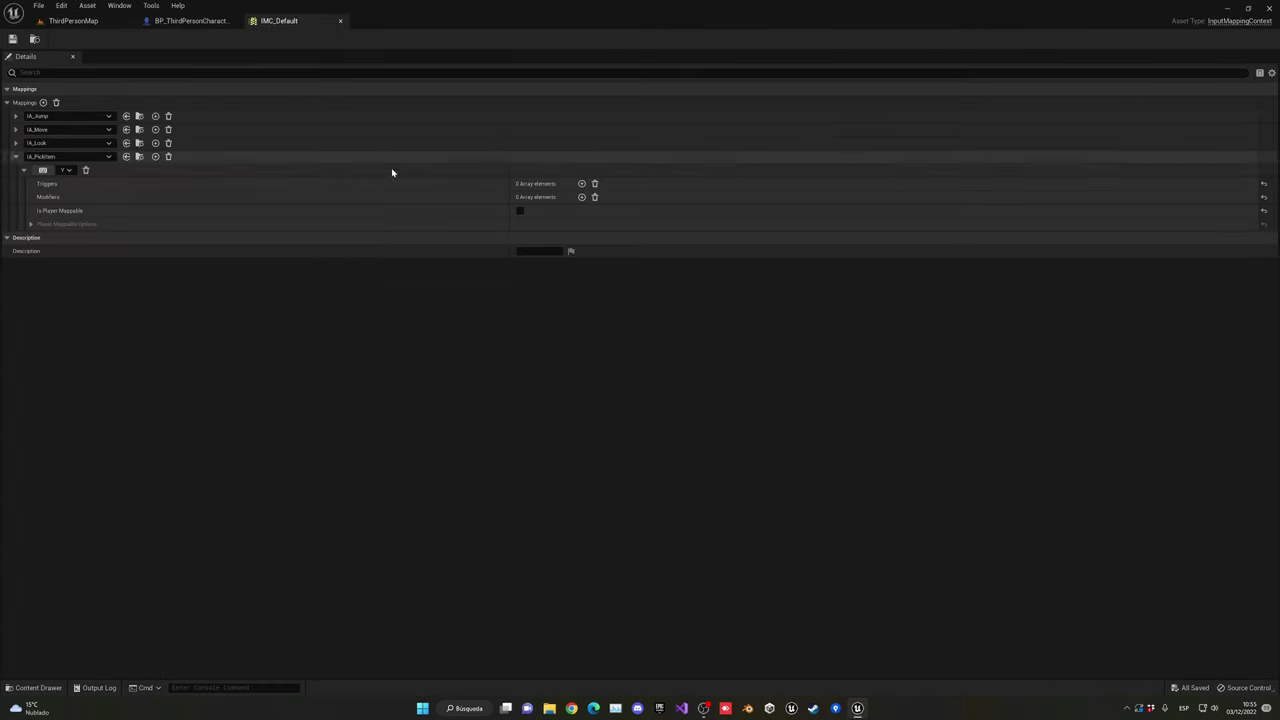
click(190, 20)
scroll(589, 194, down, 2)
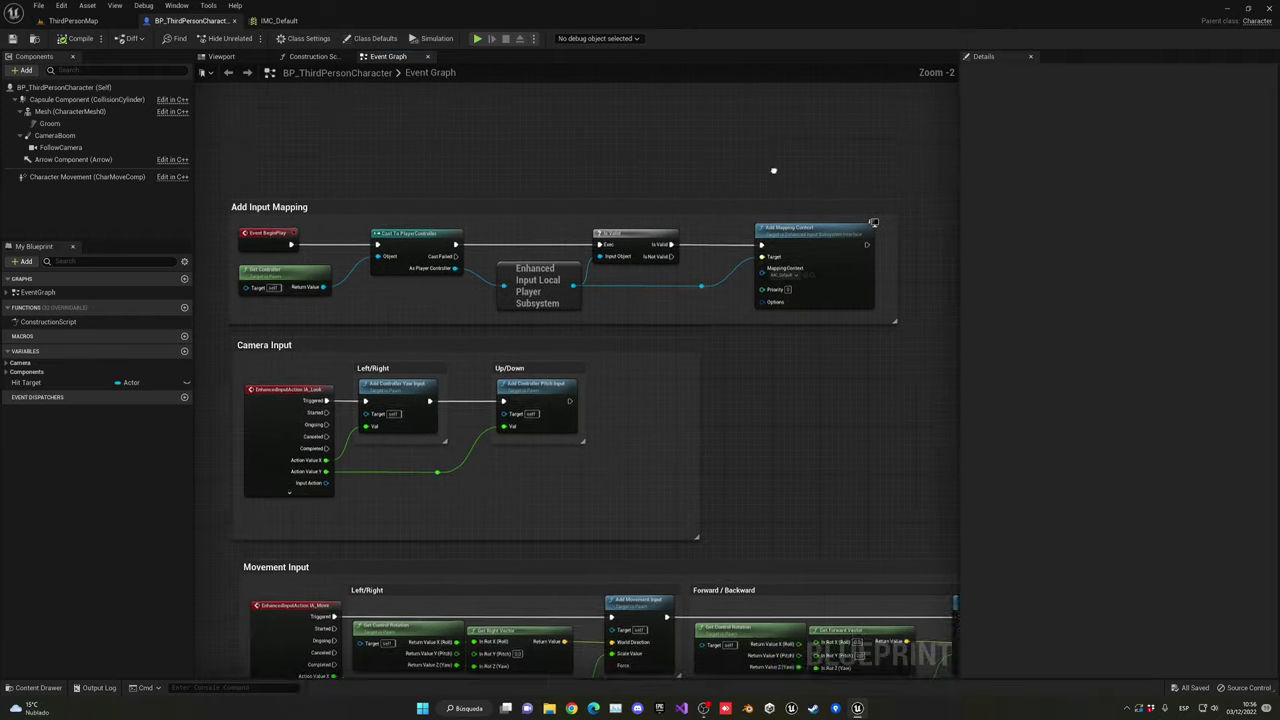
right_drag(773, 170, 796, 110)
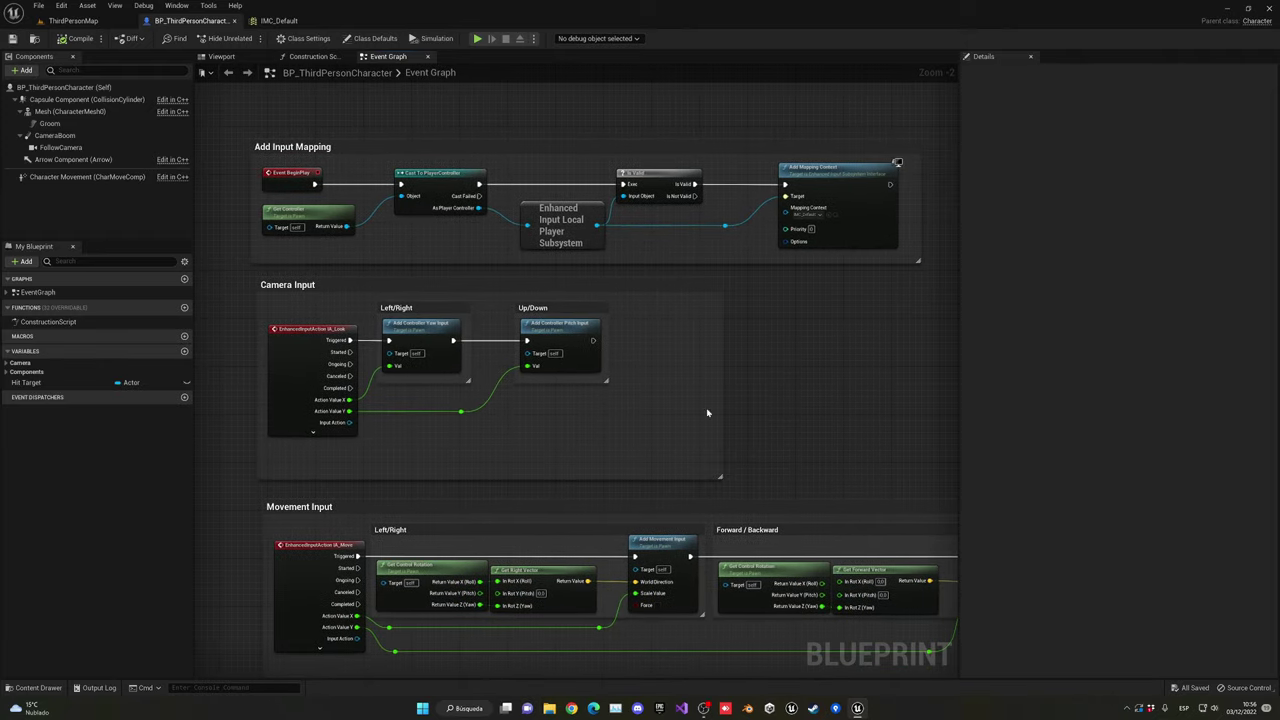
scroll(285, 400, up, 2)
click(295, 400)
right_drag(494, 422, 597, 363)
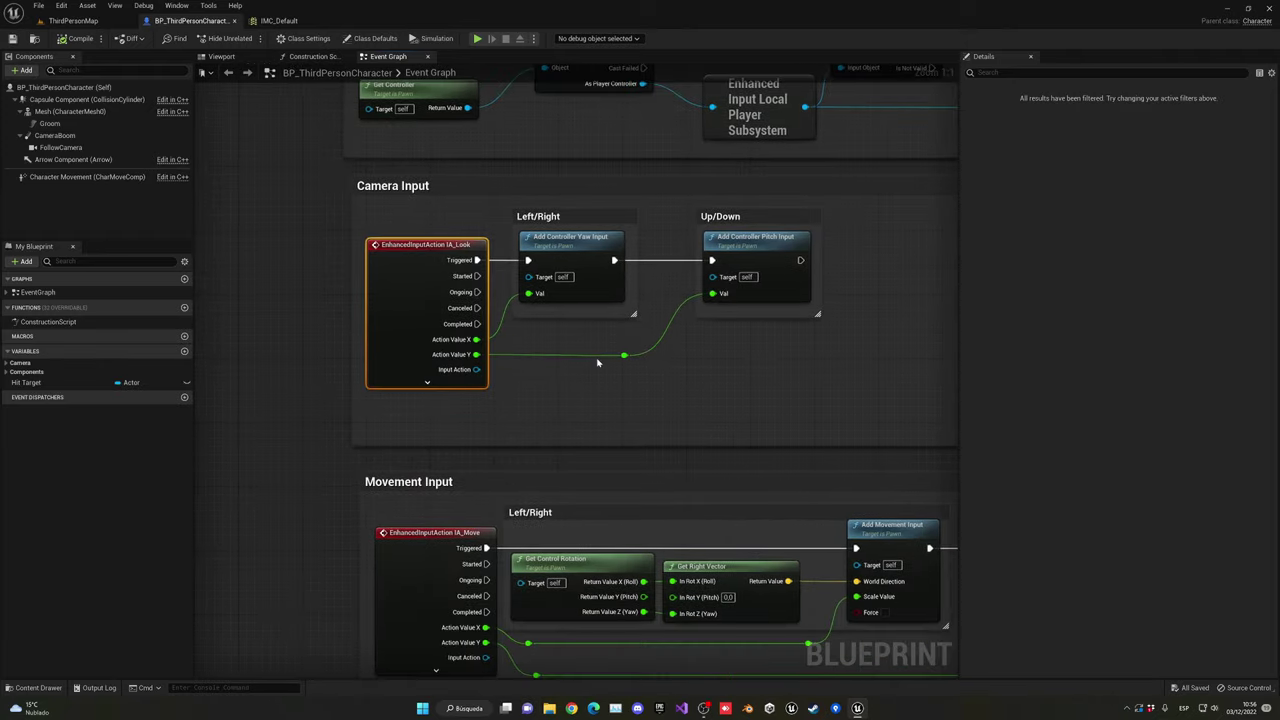
click(597, 363)
click(440, 346)
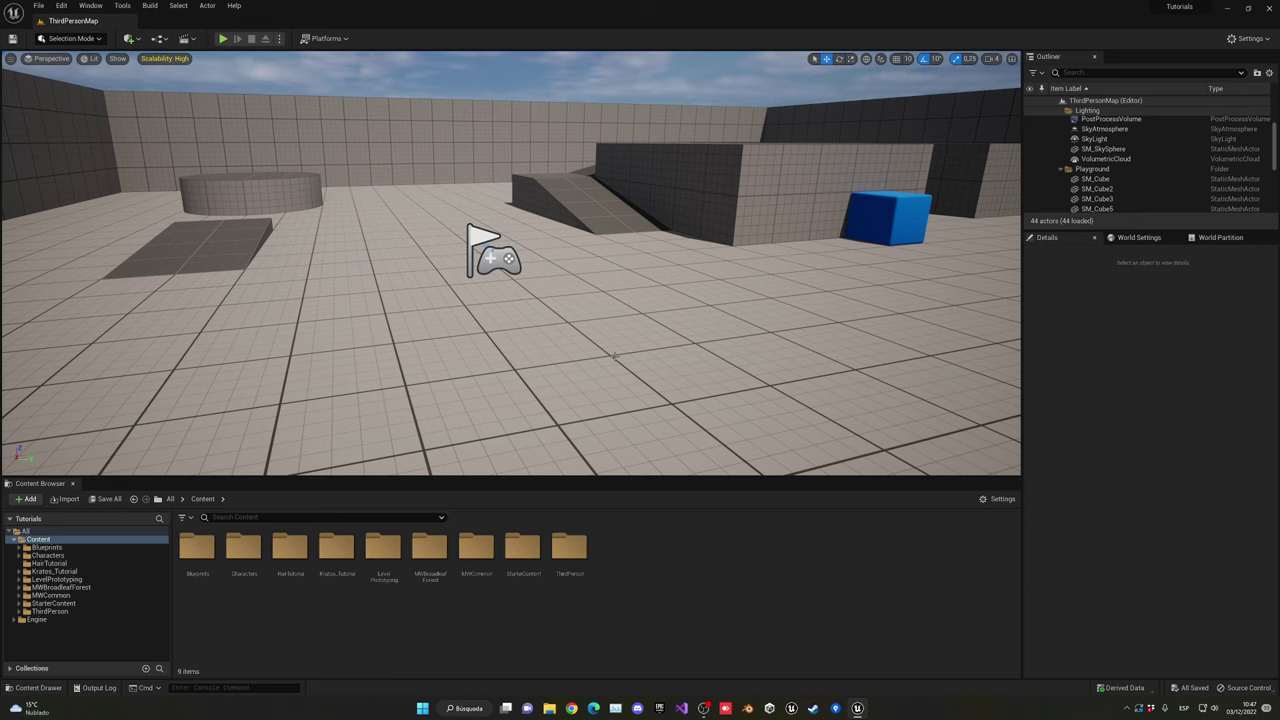
click(61, 6)
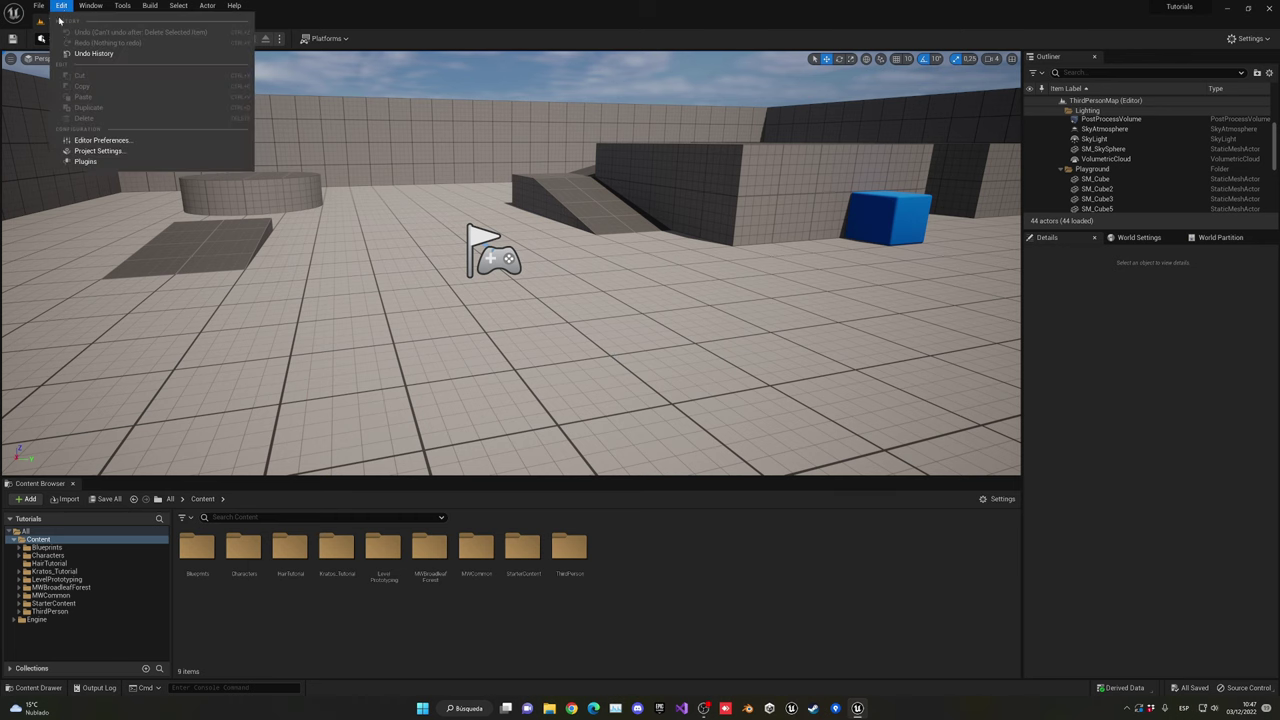
click(97, 150)
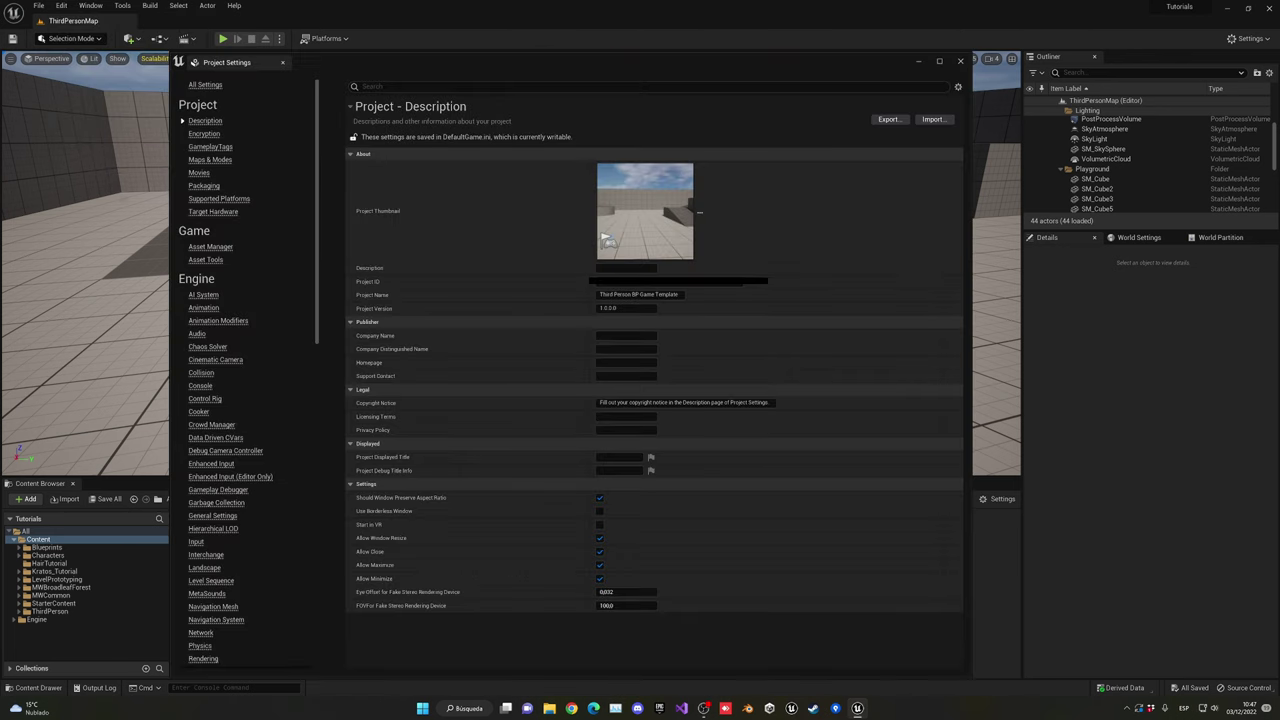
click(198, 542)
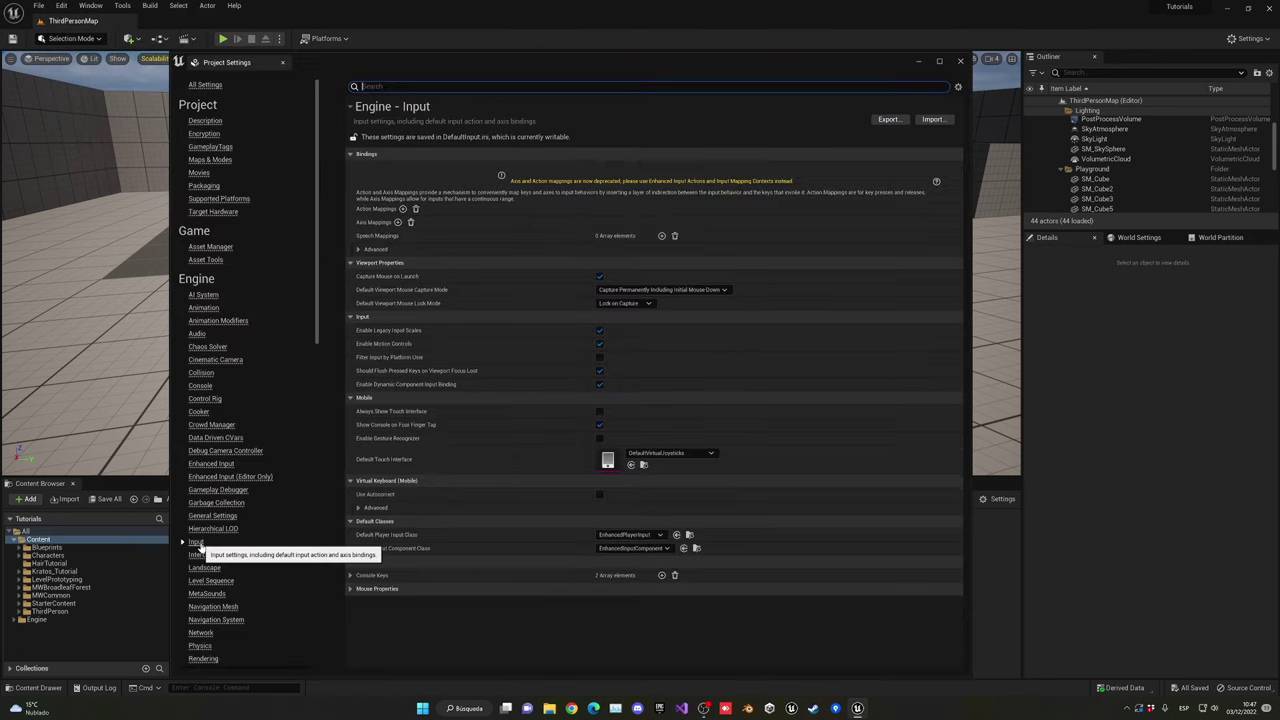
click(402, 208)
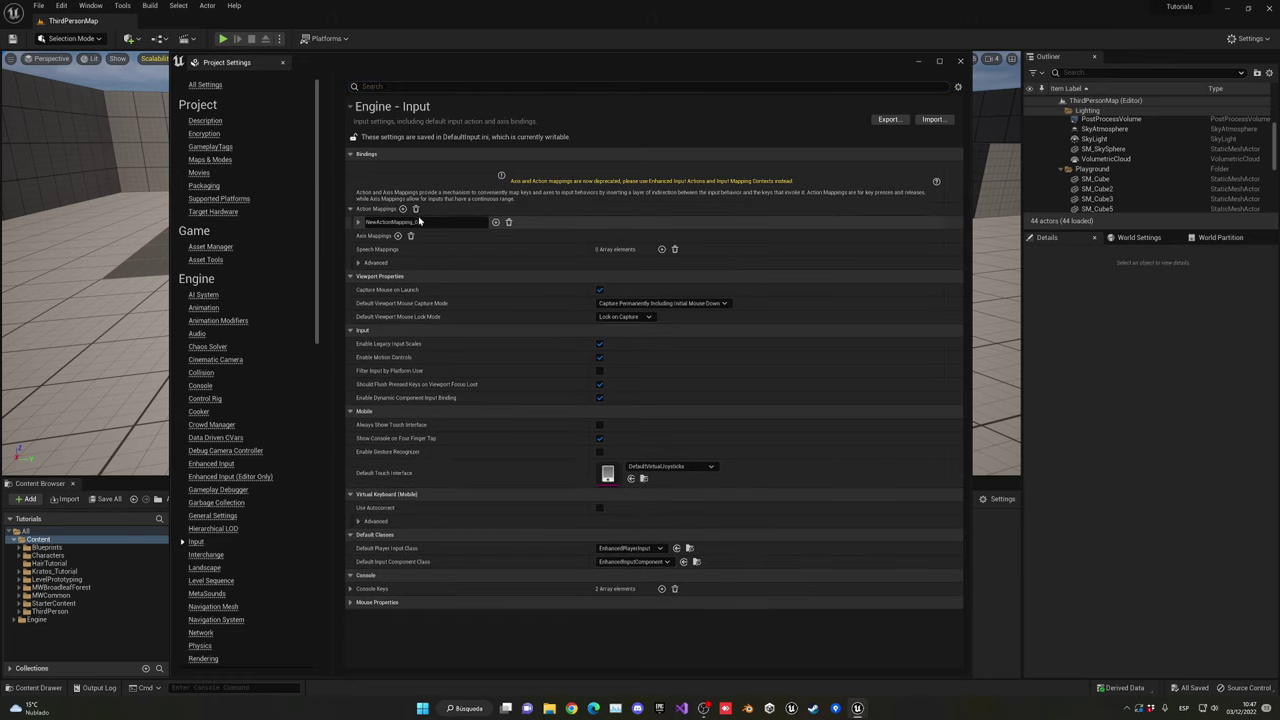
click(415, 208)
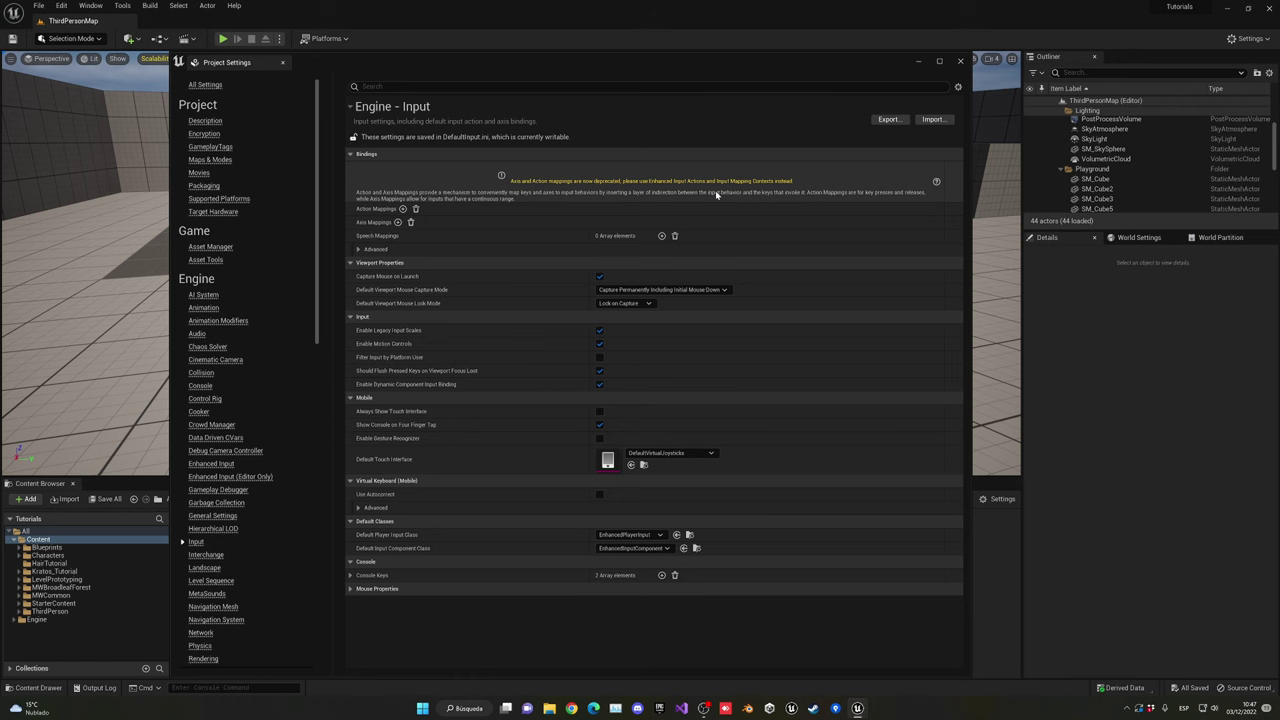
Create a new folder named Input_Tutorial under Content and open it.
click(960, 62)
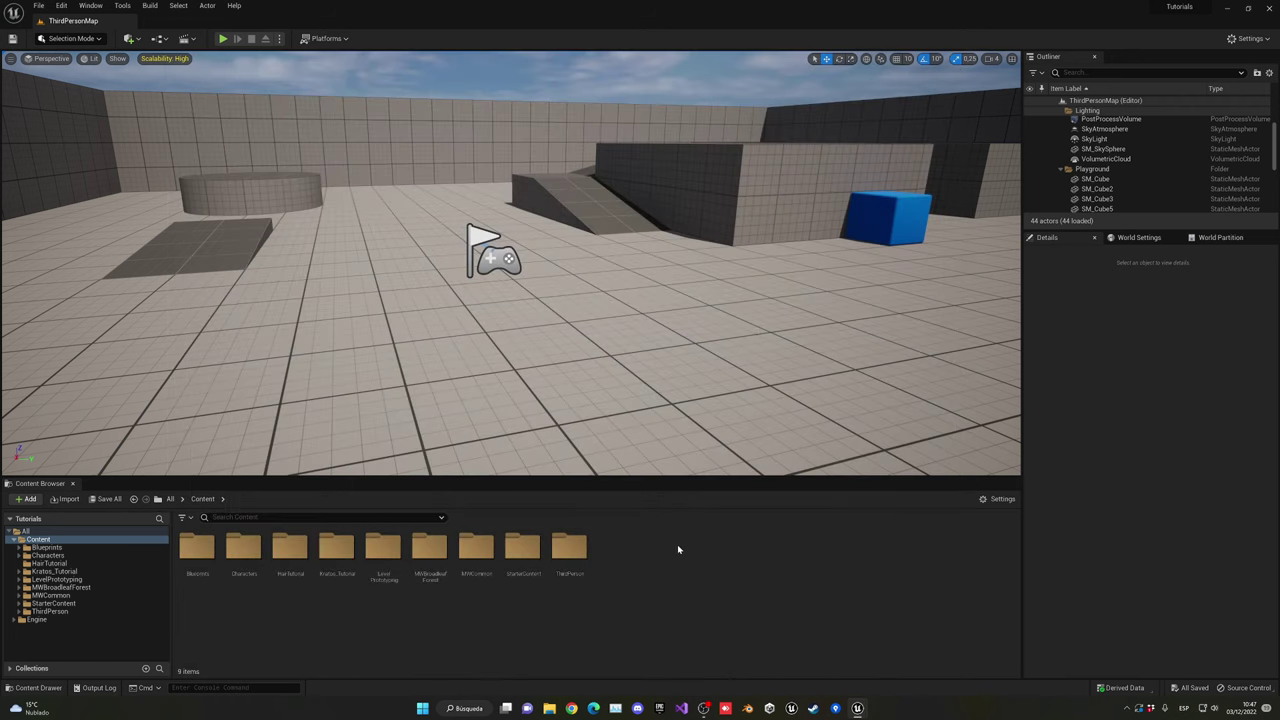
right_click(678, 549)
click(713, 244)
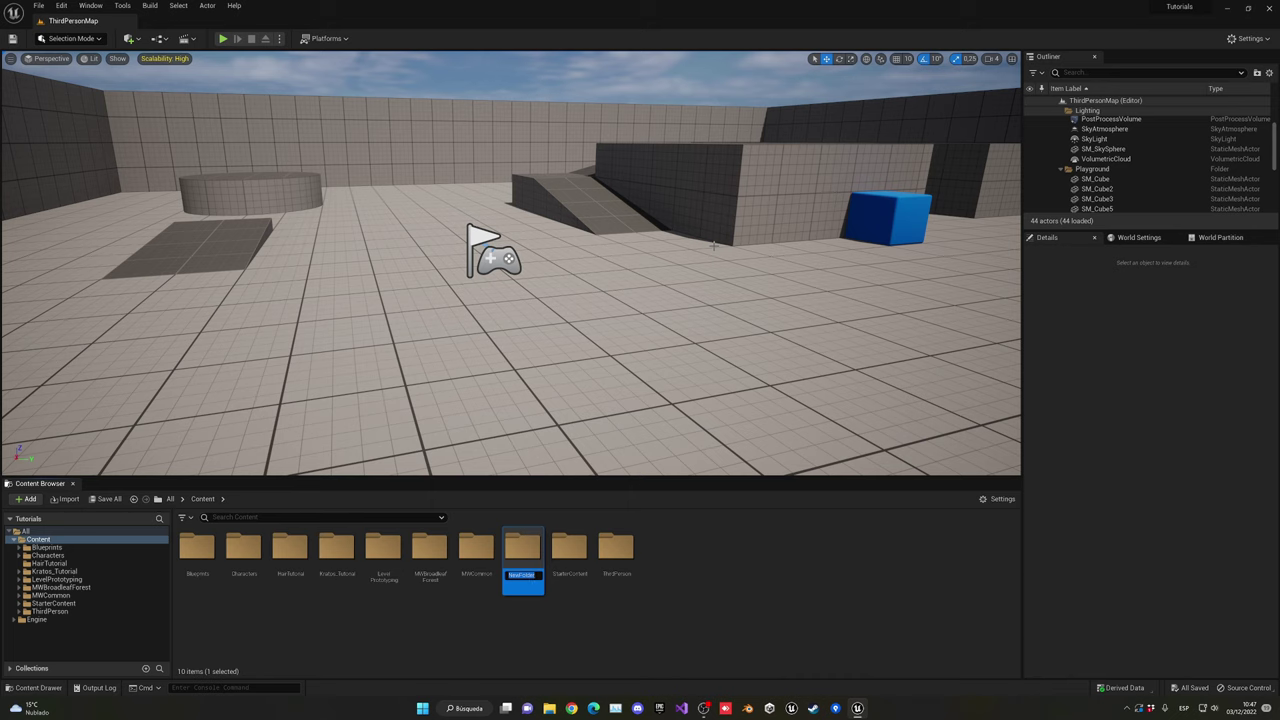
text(Ma)
text(Tutorial)
key(Return)
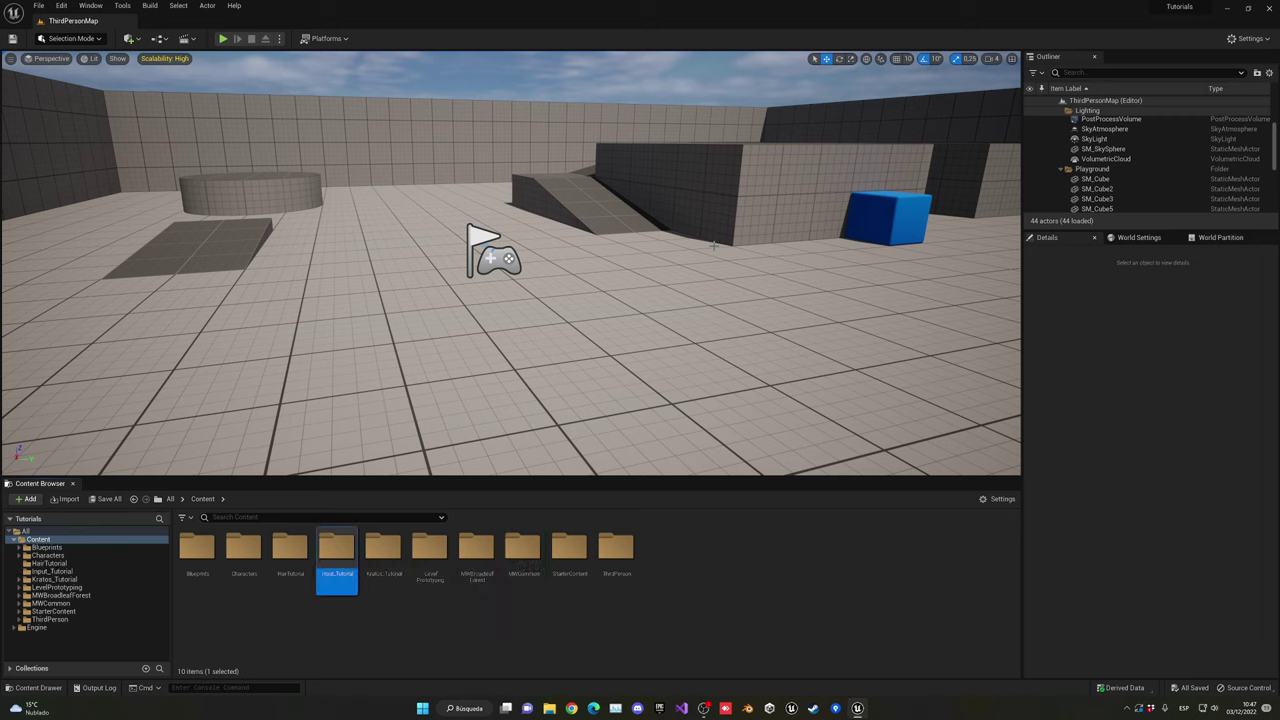
key(Return)
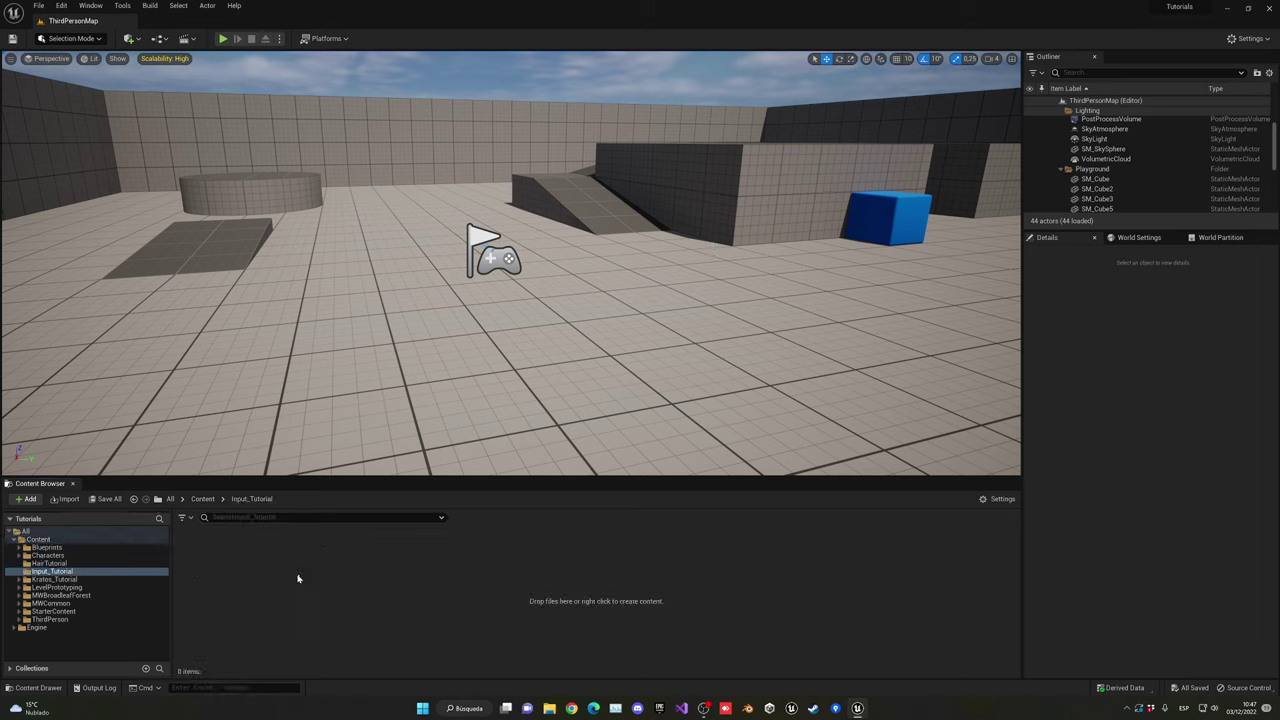
Create an Input Action asset named IA_PickItem inside Input_Tutorial.
right_click(297, 578)
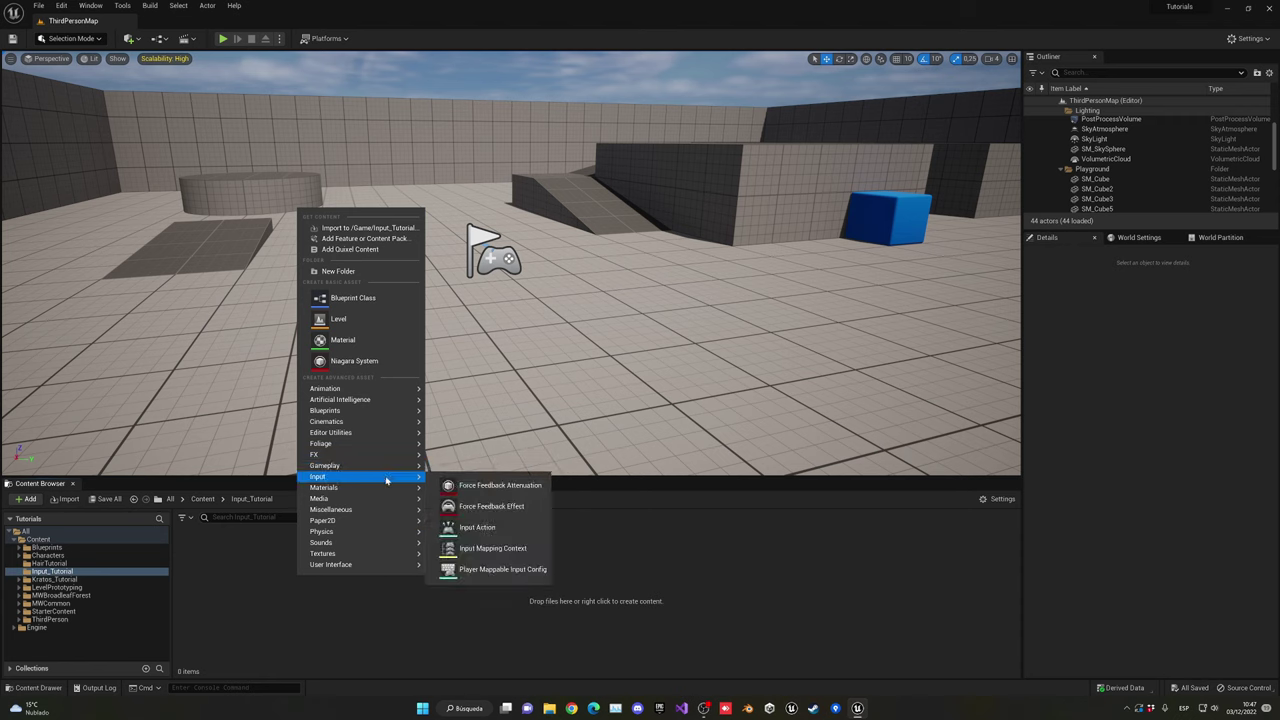
mouse_move(362, 476)
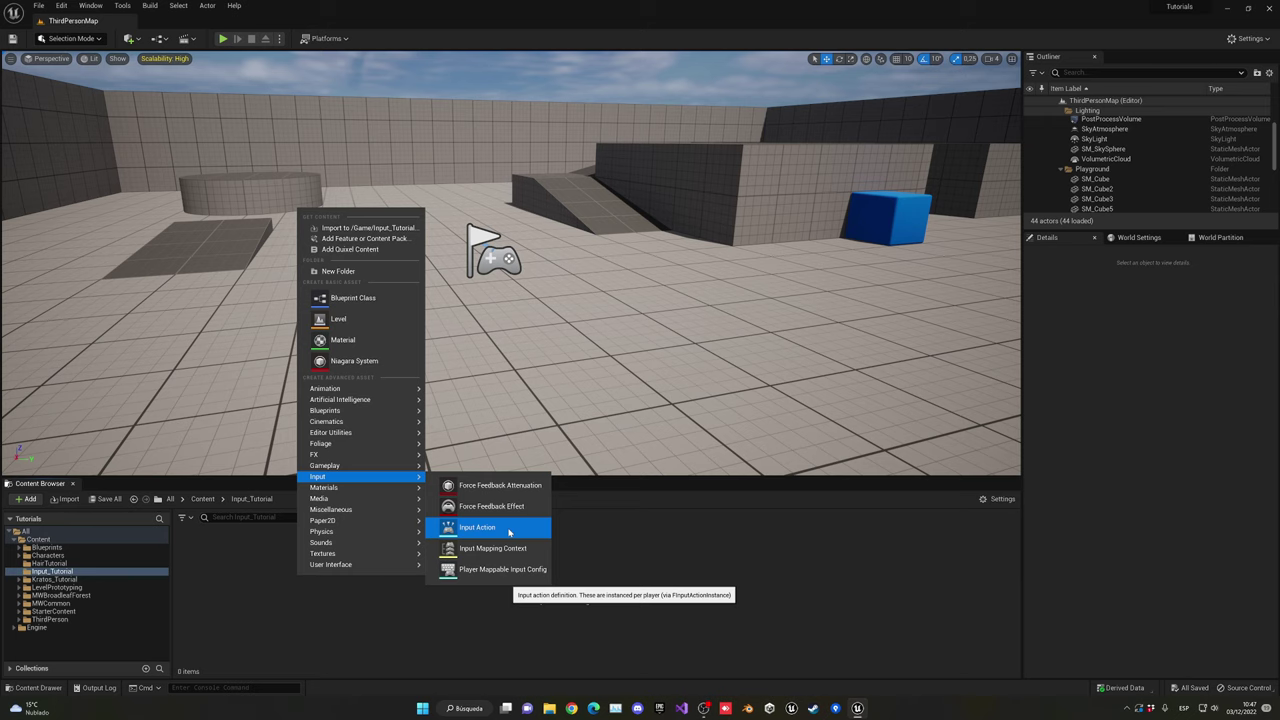
click(509, 532)
text(IA_P)
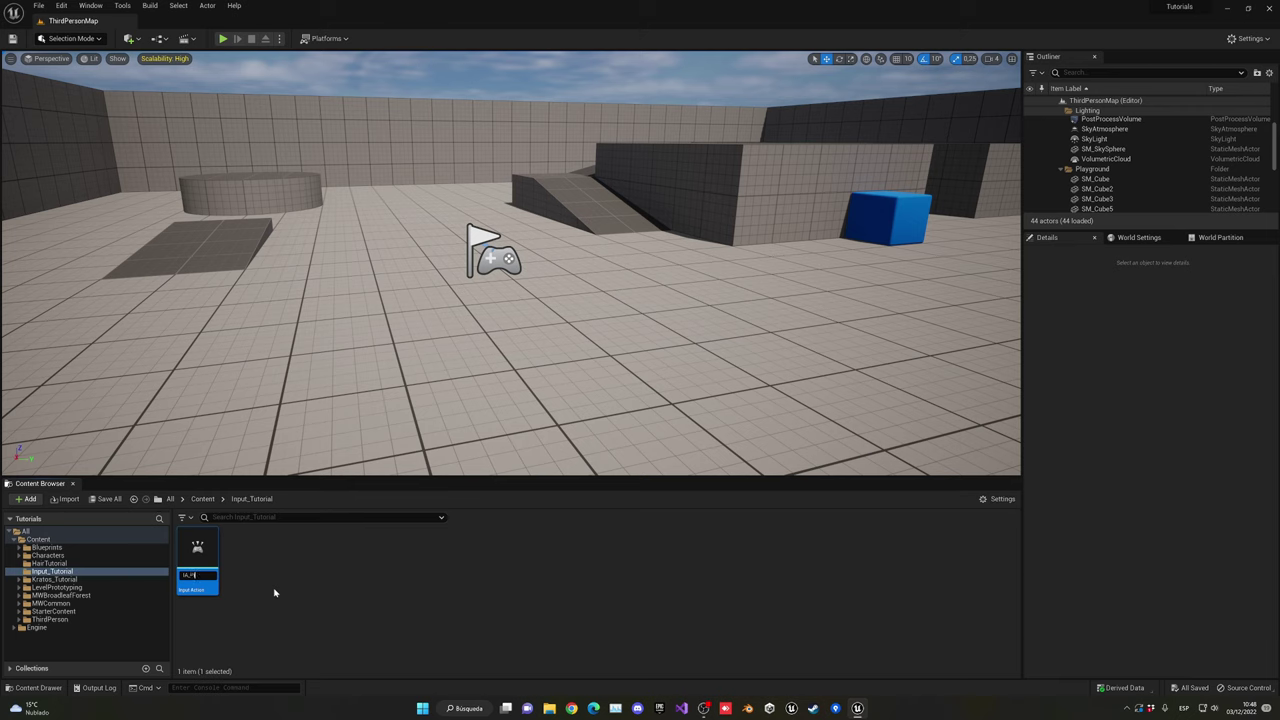
text(ickItem)
key(Return)
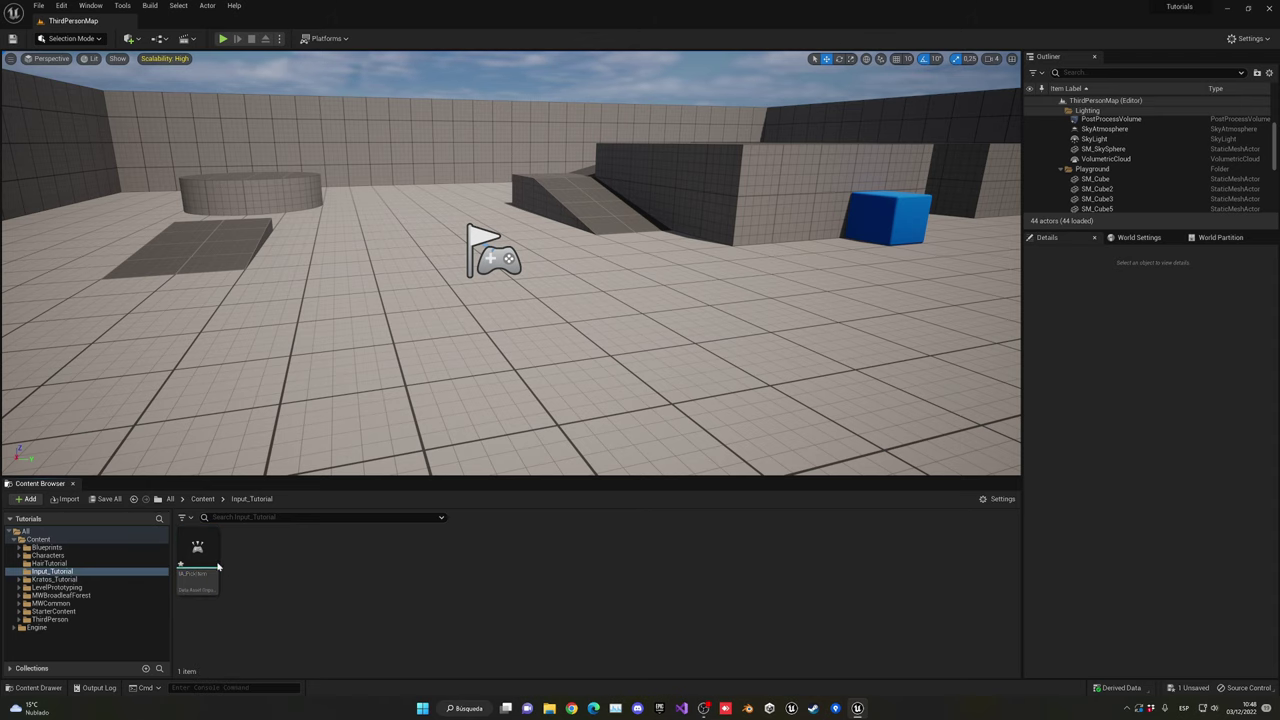
click(268, 572)
Open IA_PickItem and enter 'Picks up item' as its Action Description.
double_click(197, 555)
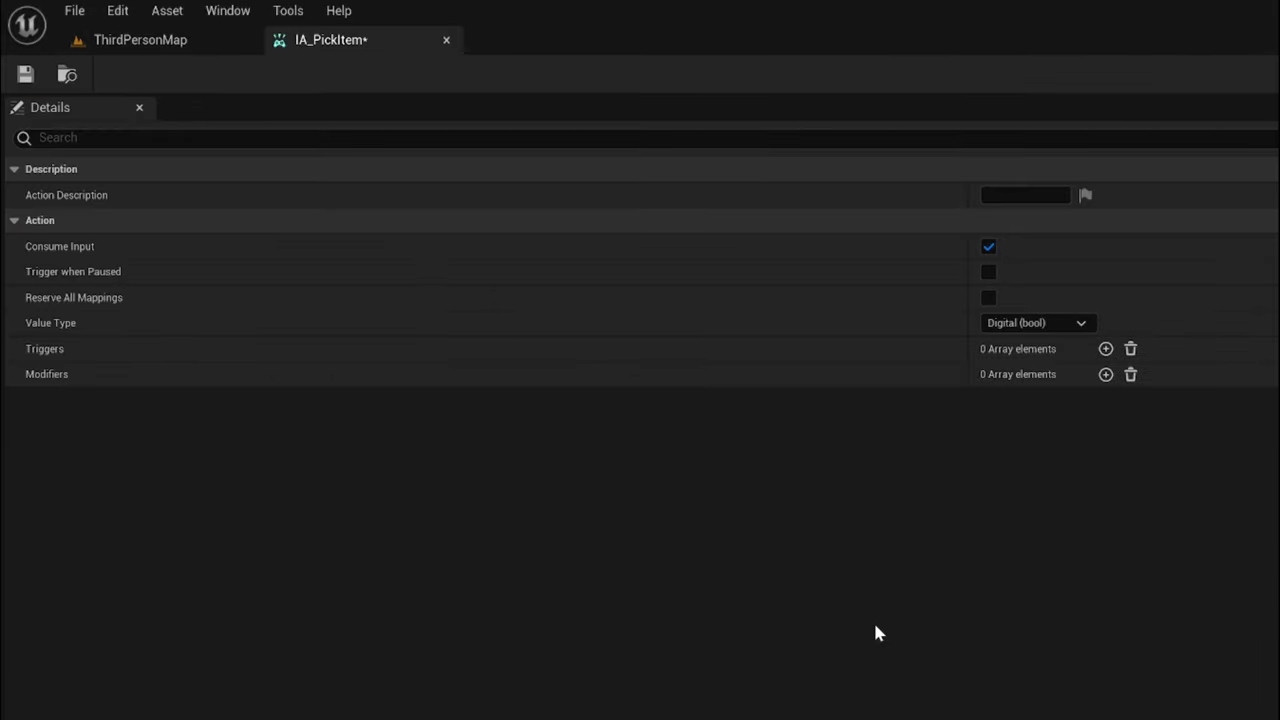
click(1000, 195)
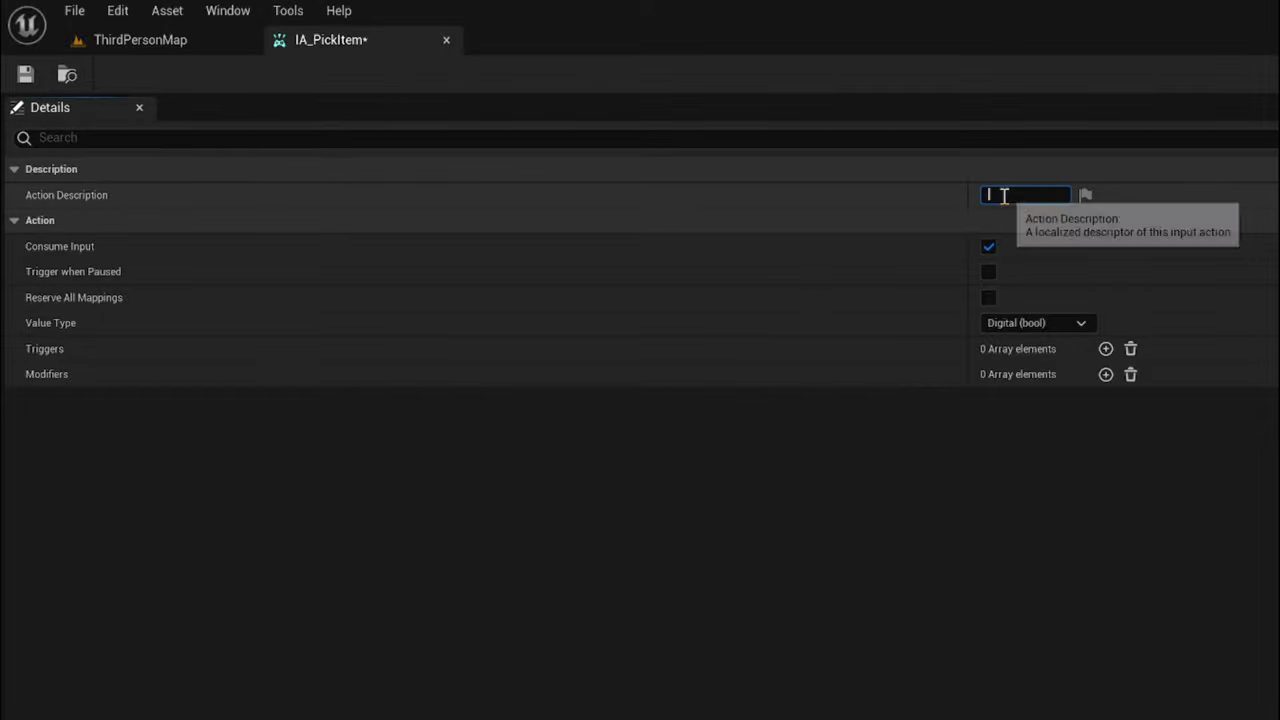
text(Pi)
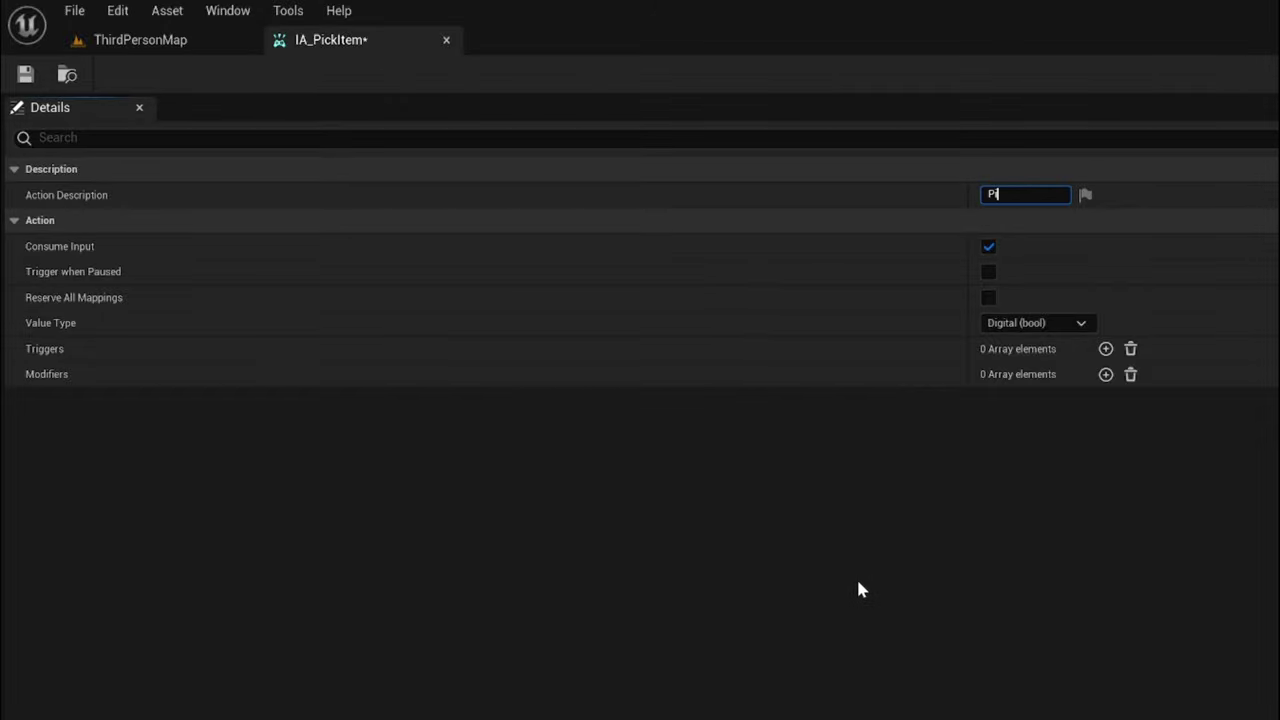
text(cks up item)
key(Return)
click(858, 590)
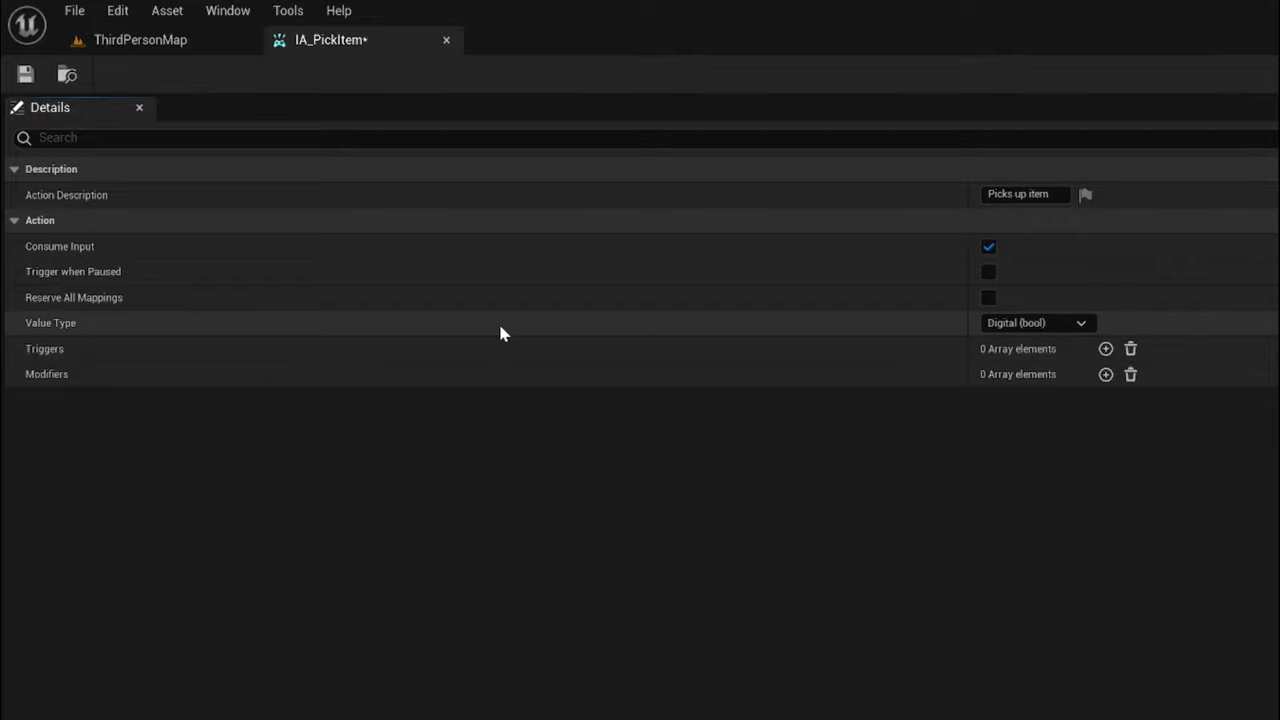
click(1060, 328)
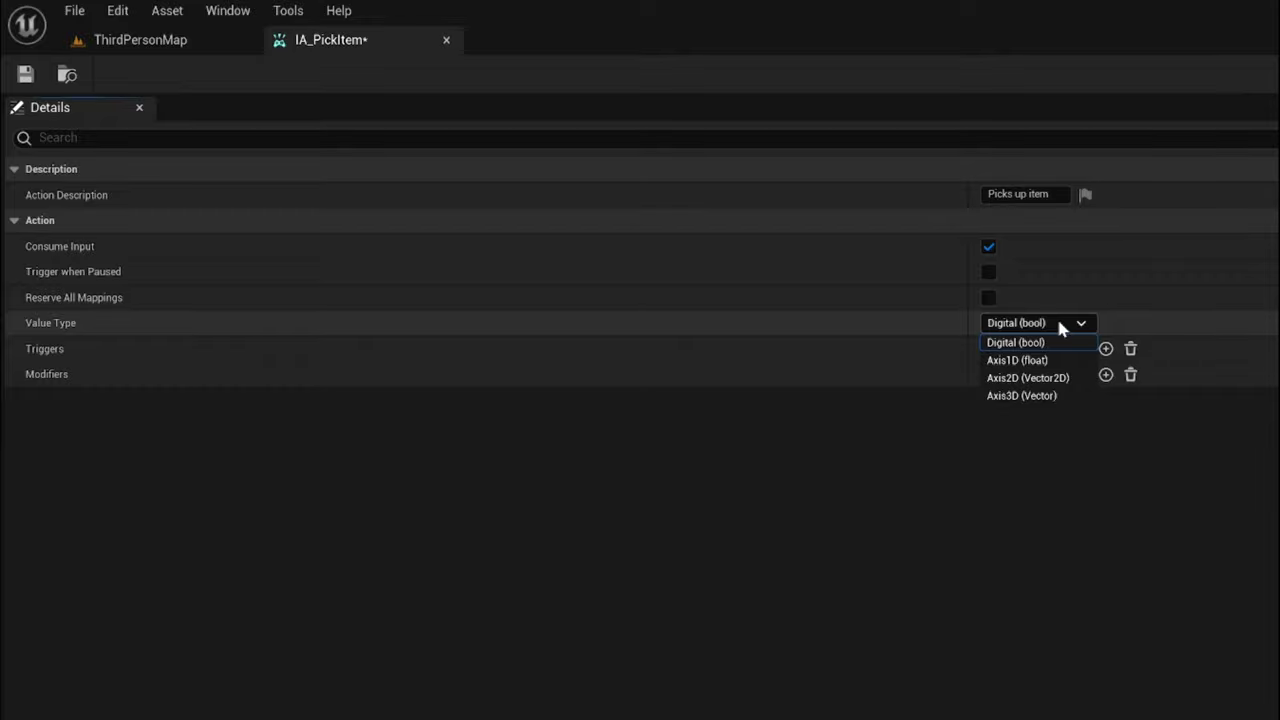
click(1050, 332)
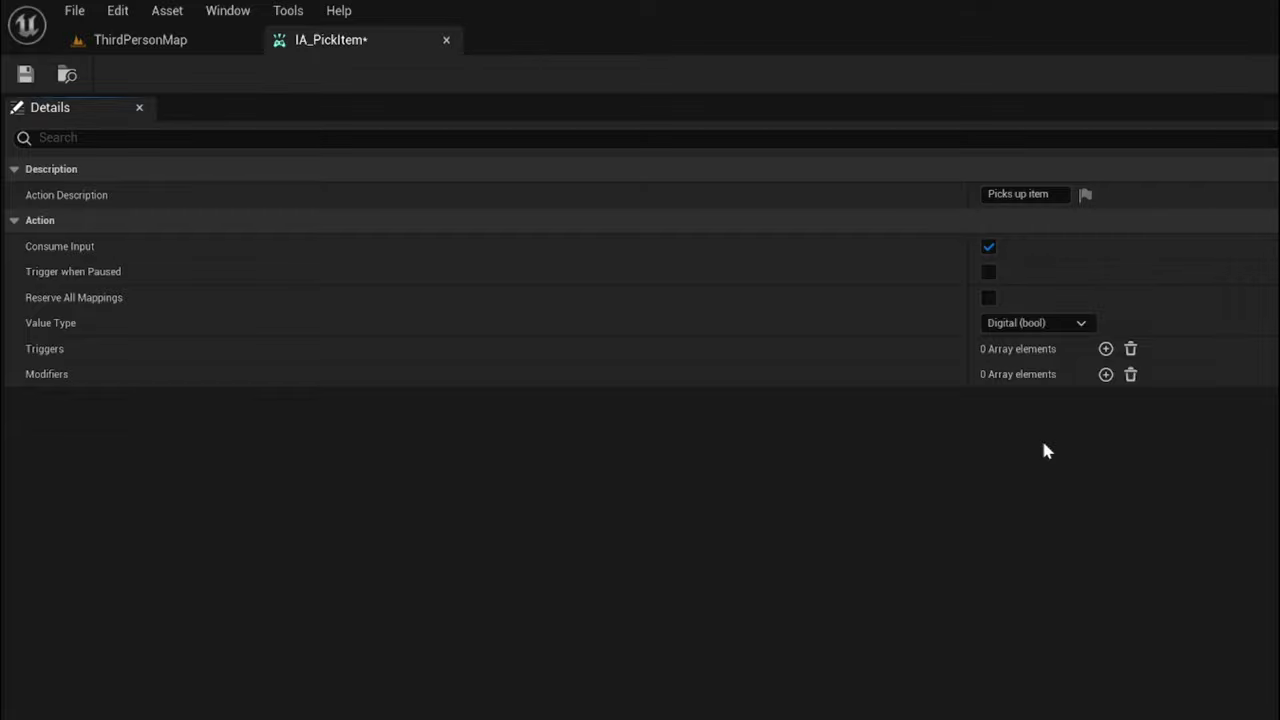
click(1020, 322)
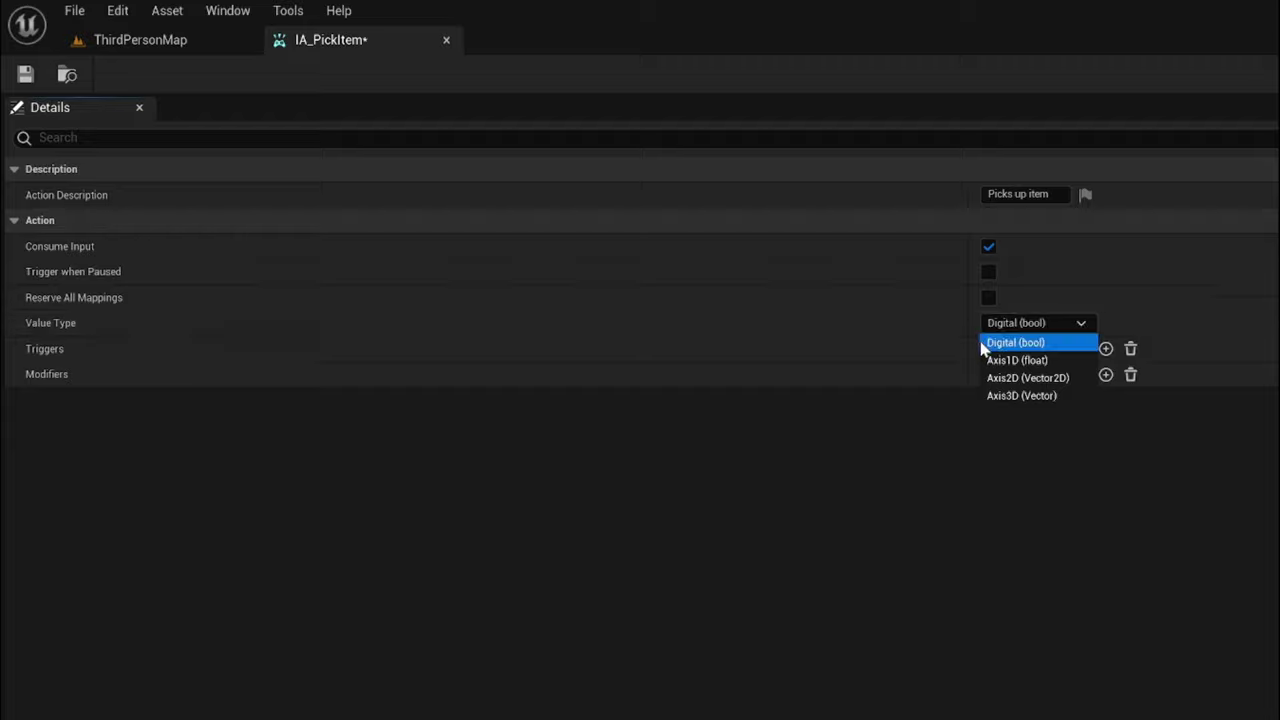
click(1040, 362)
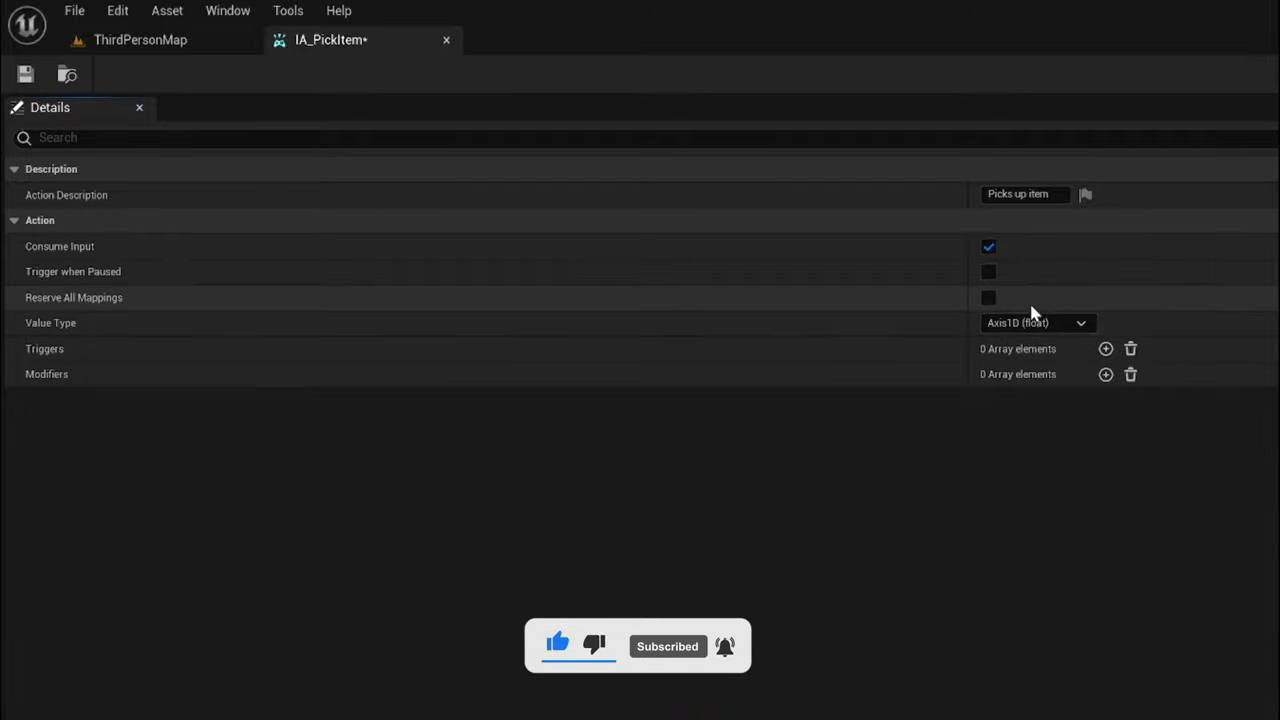
click(1055, 325)
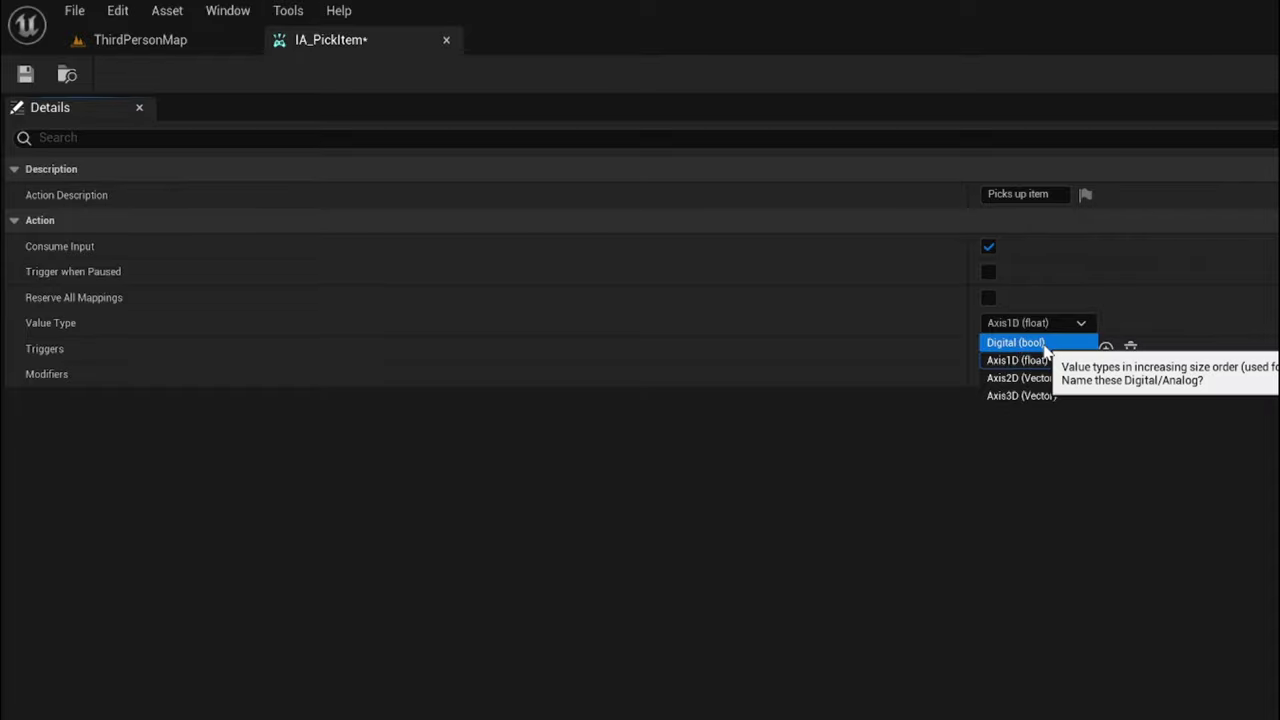
click(1035, 342)
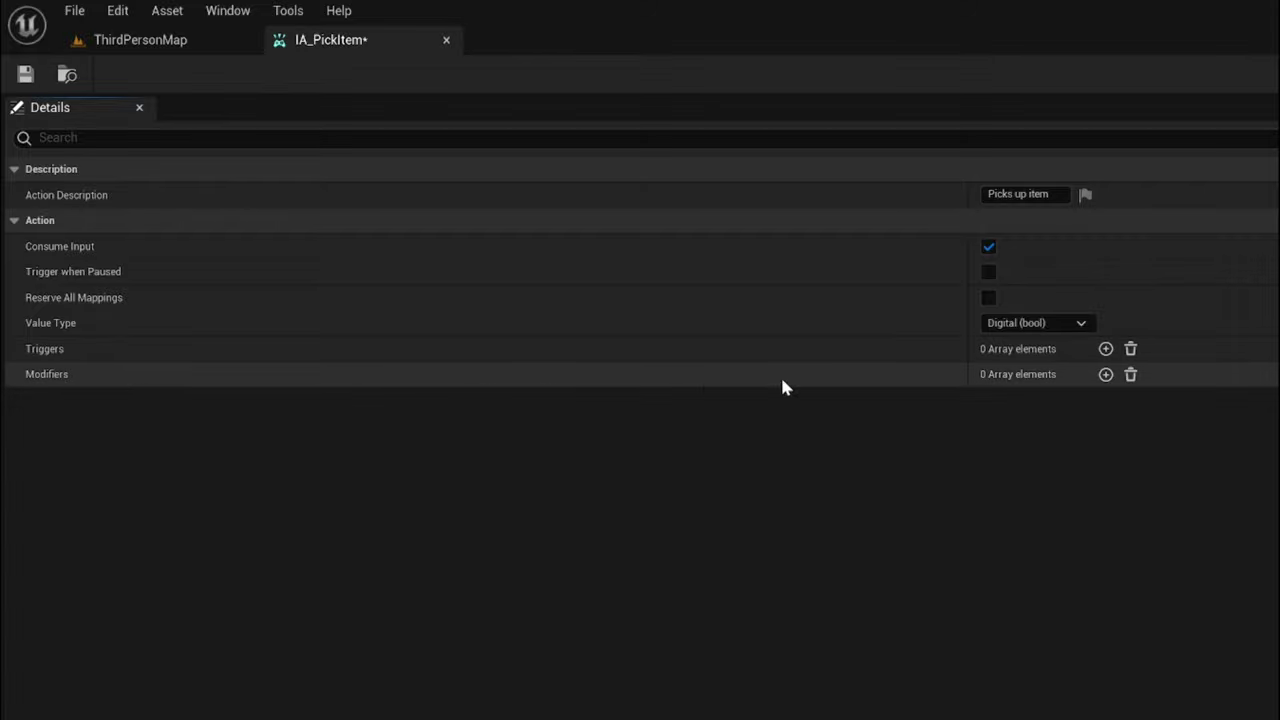
Try adding a trigger to IA_PickItem, then remove all triggers.
click(1106, 349)
click(1014, 378)
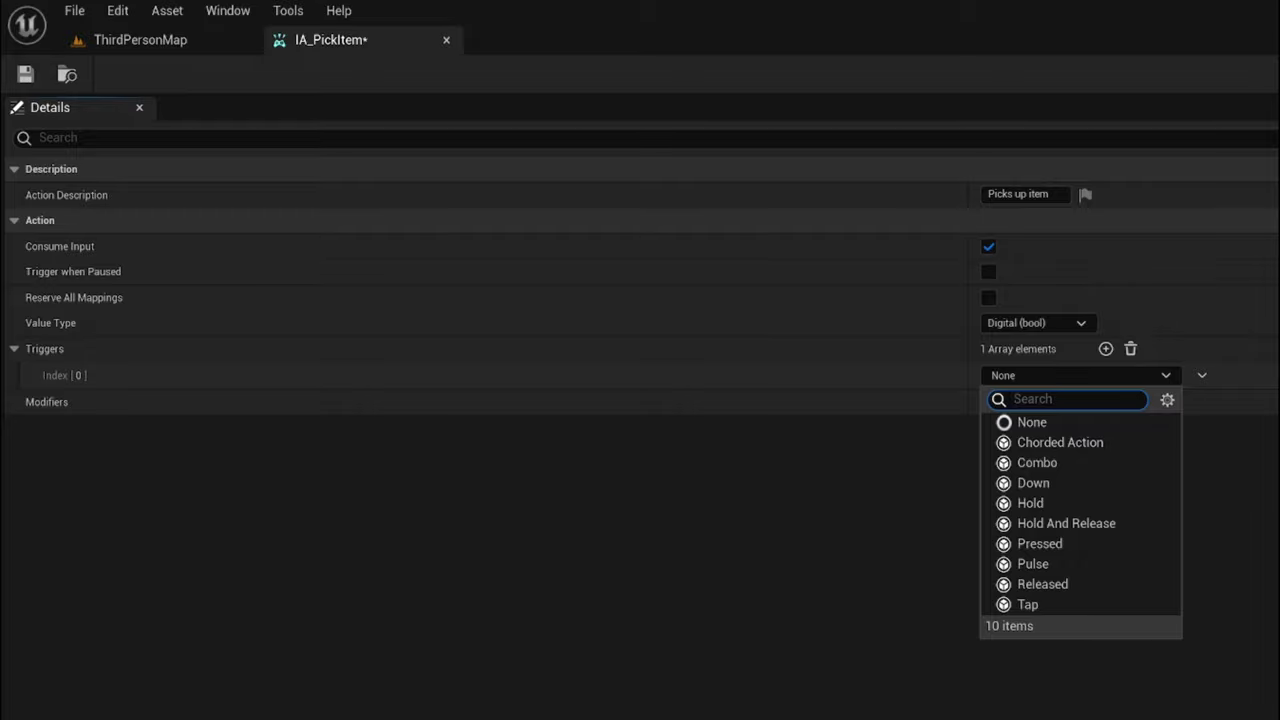
key(Escape)
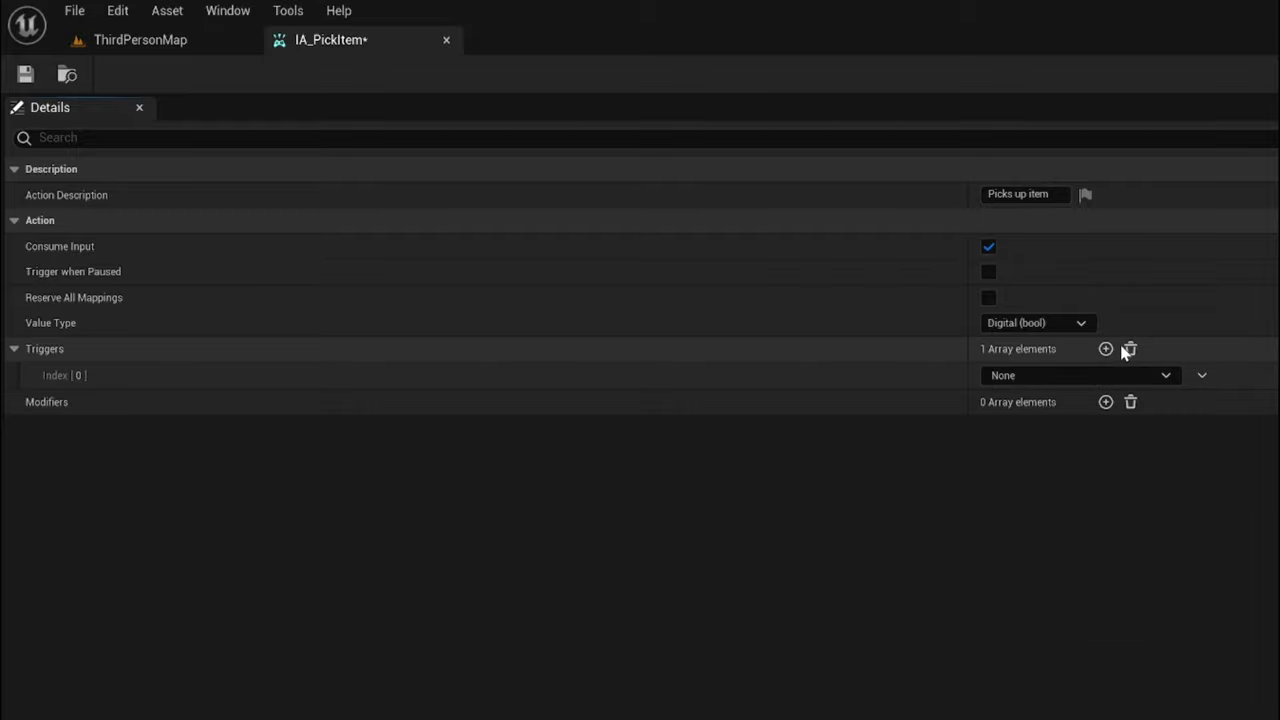
click(1130, 348)
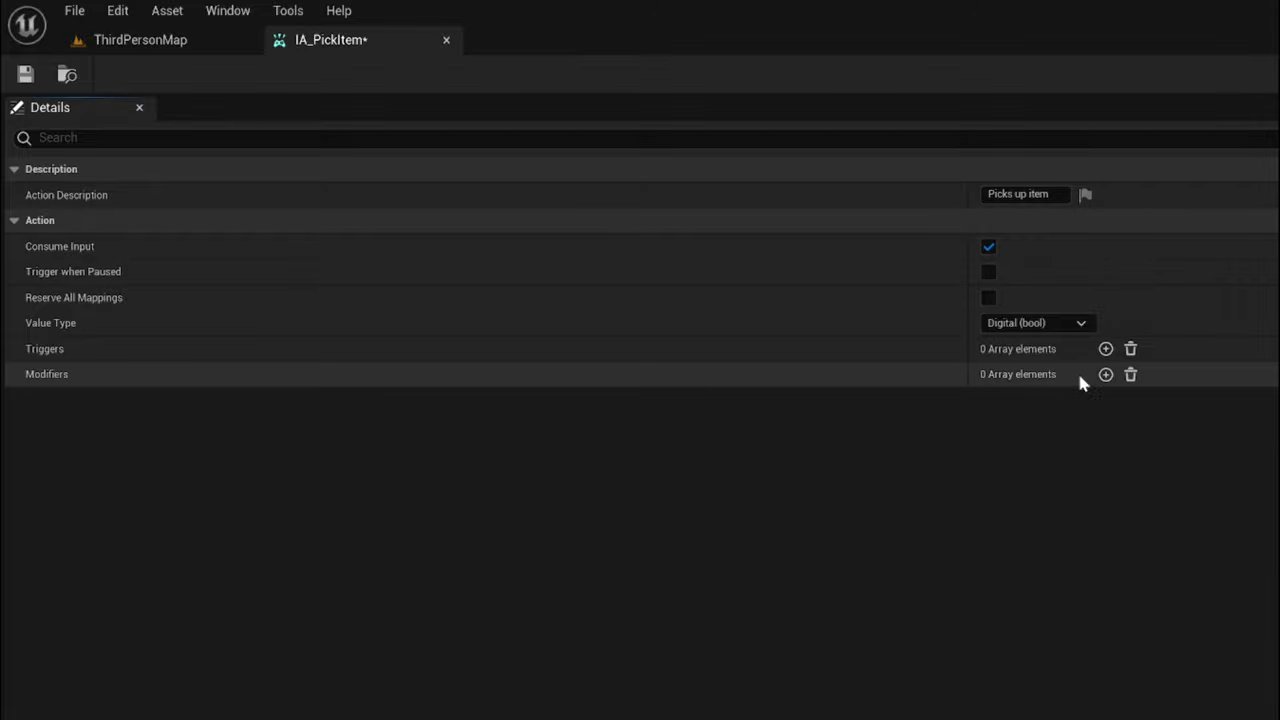
Remove all modifiers from IA_PickItem and save it.
click(1105, 374)
click(1026, 400)
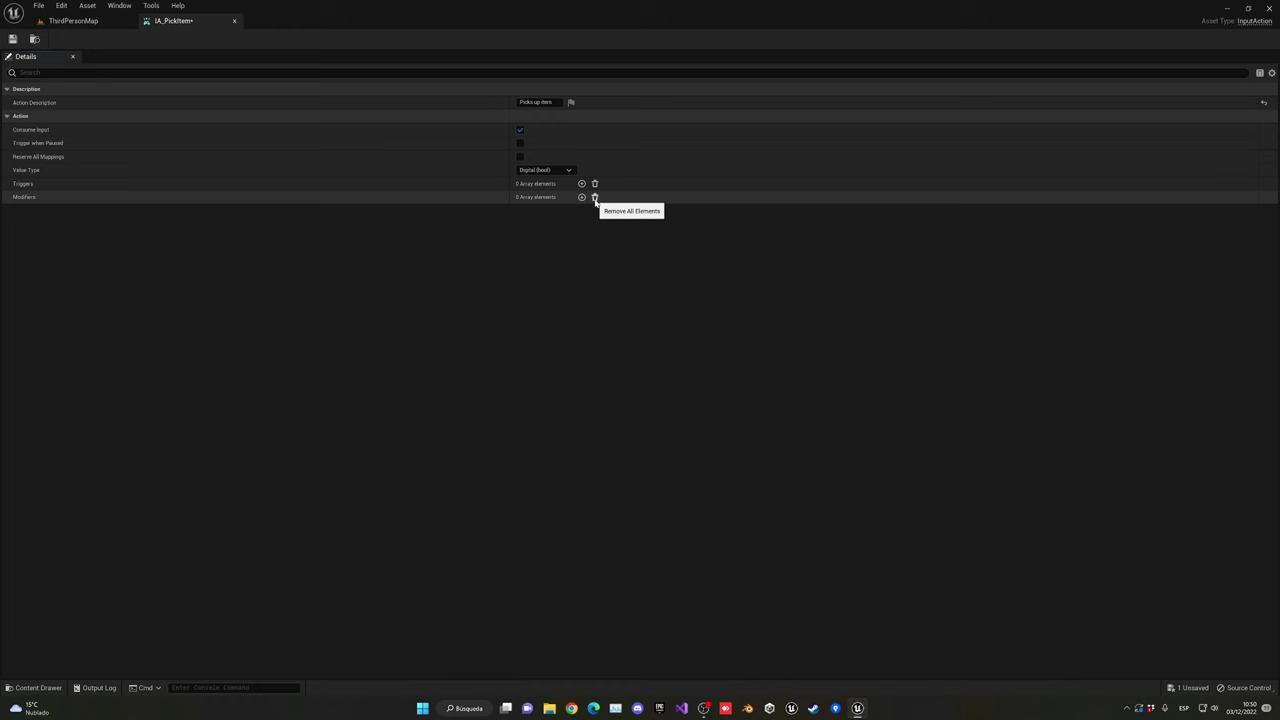
click(594, 197)
click(13, 38)
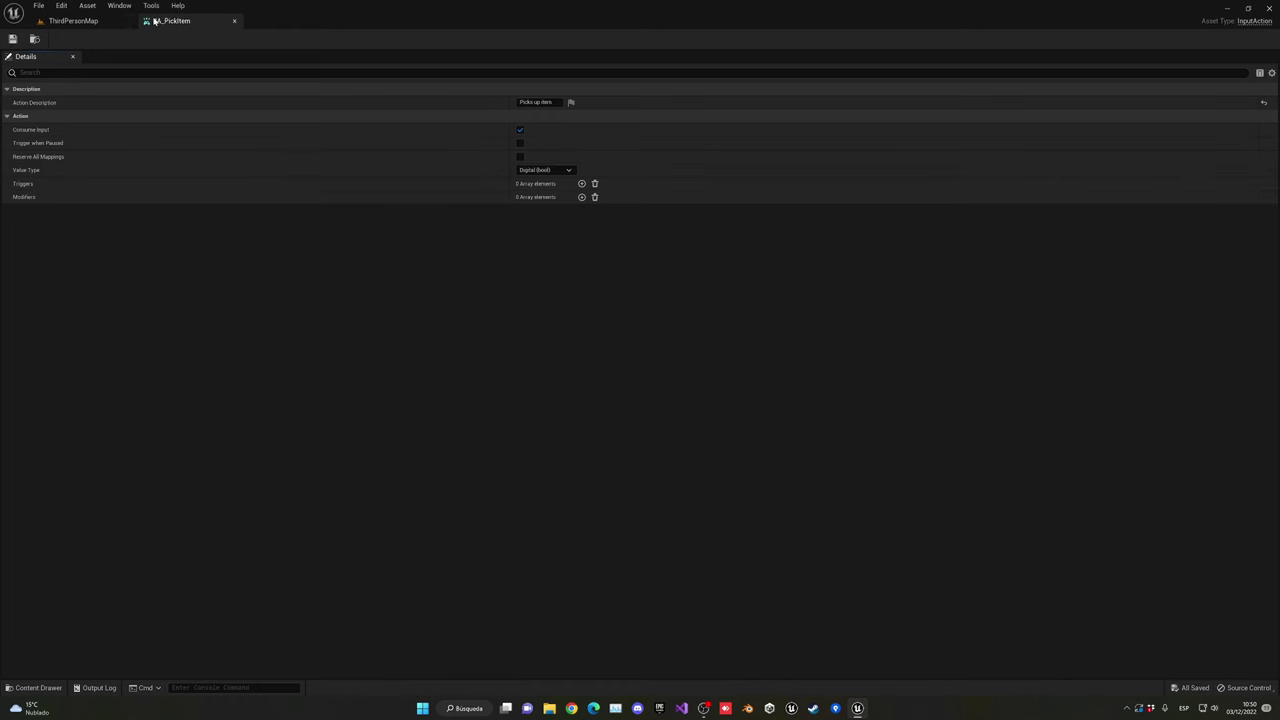
click(85, 21)
Add an Input Mapping Context in Input_Tutorial, rename it InputMappingContext_Tutorial, and open it.
click(268, 585)
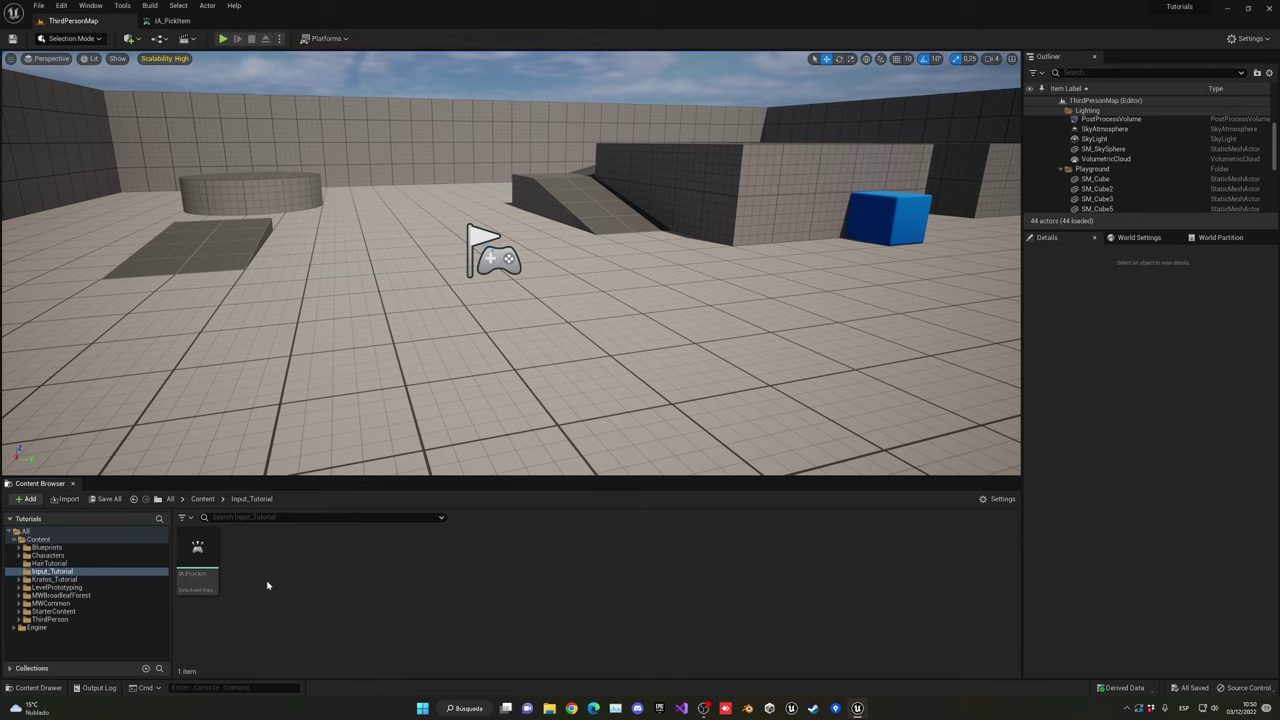
right_click(268, 585)
mouse_move(330, 483)
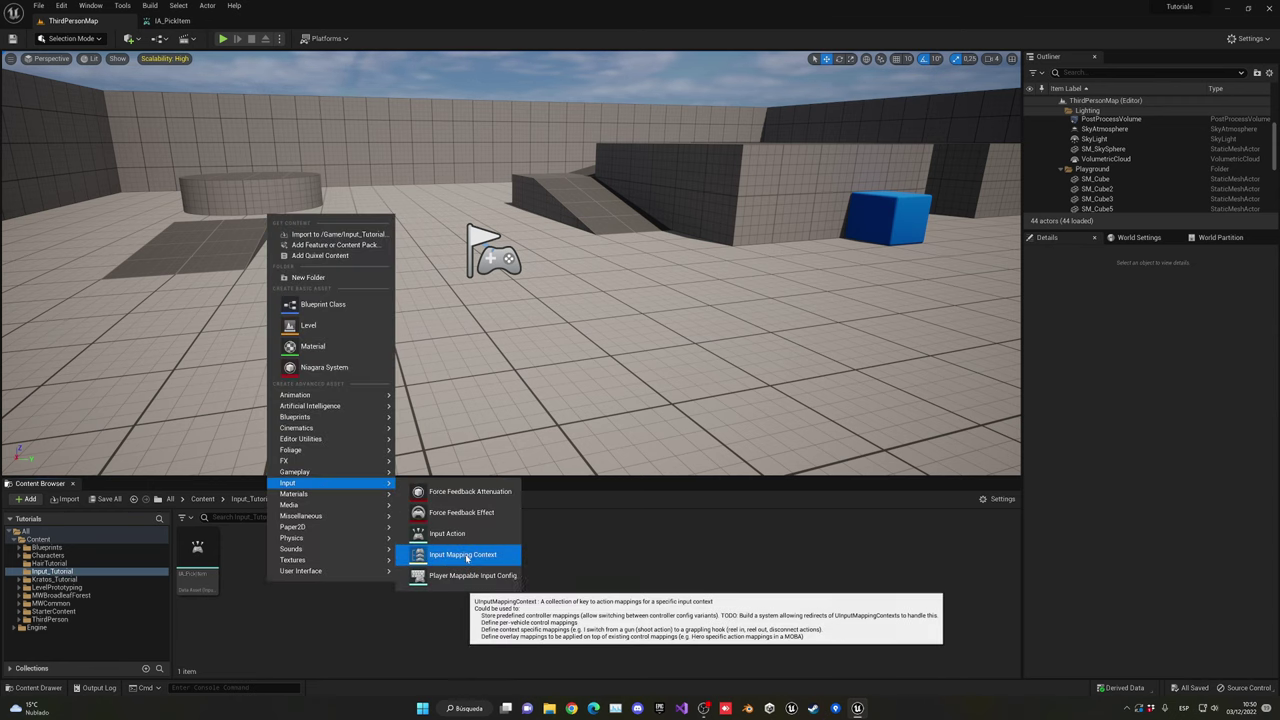
click(462, 554)
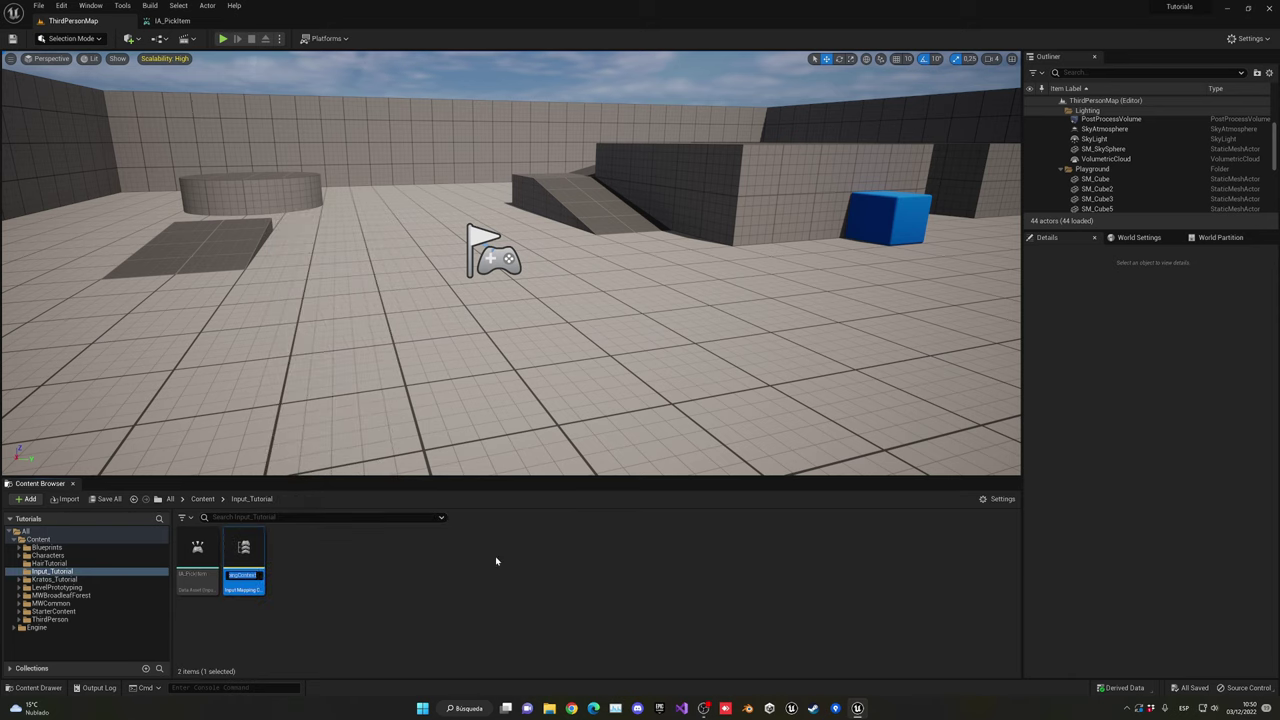
key(Home)
key(shift+Right)
key(shift+Right)
key(Delete)
key(End)
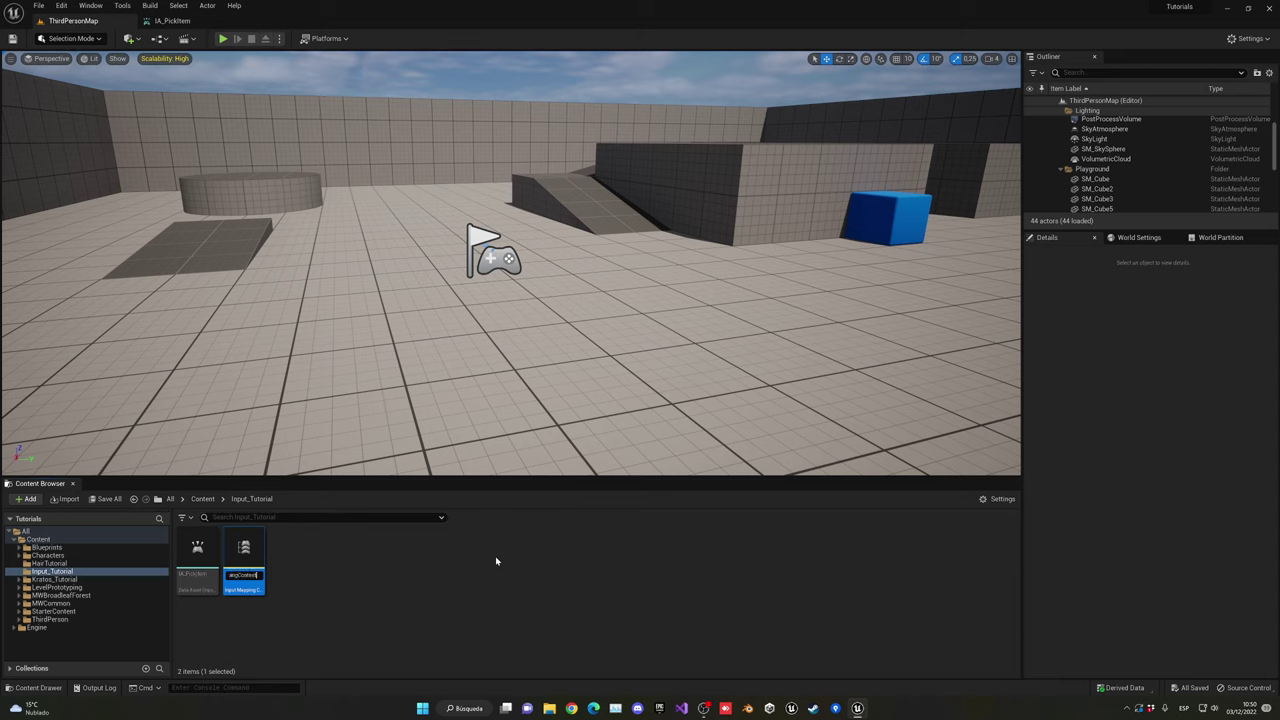
text(_Tutor)
text(ial)
key(Return)
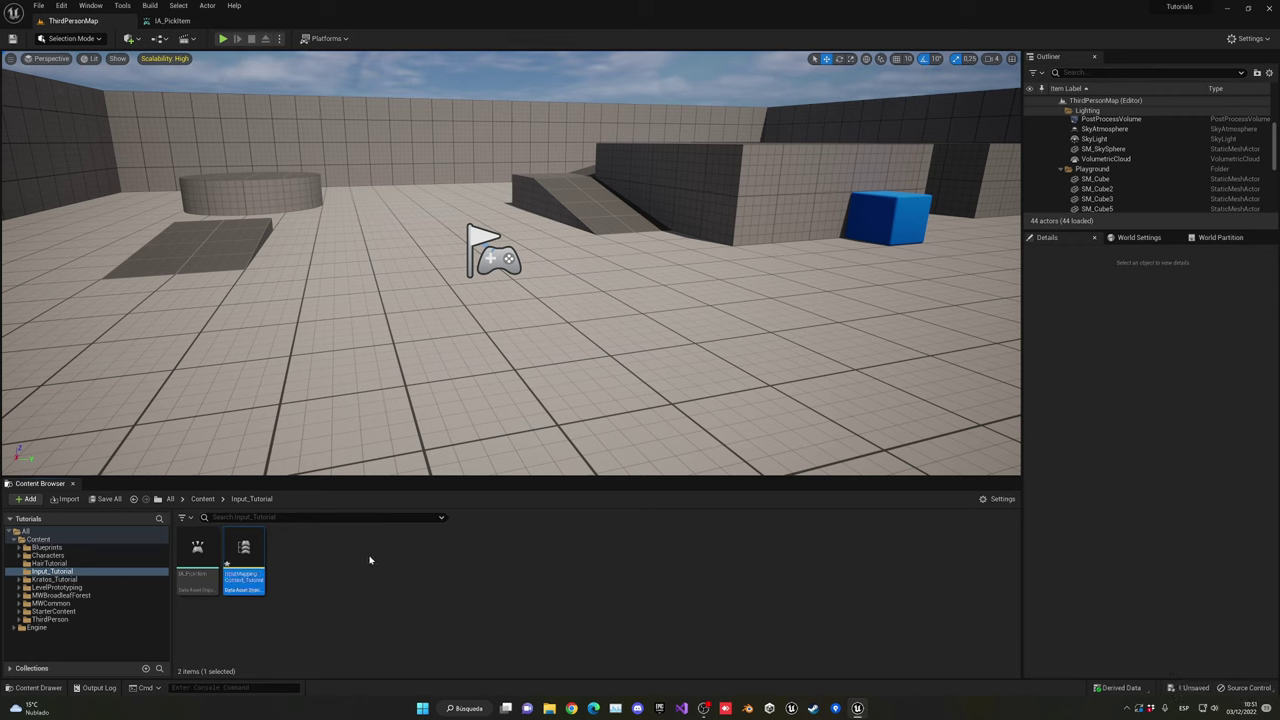
double_click(260, 558)
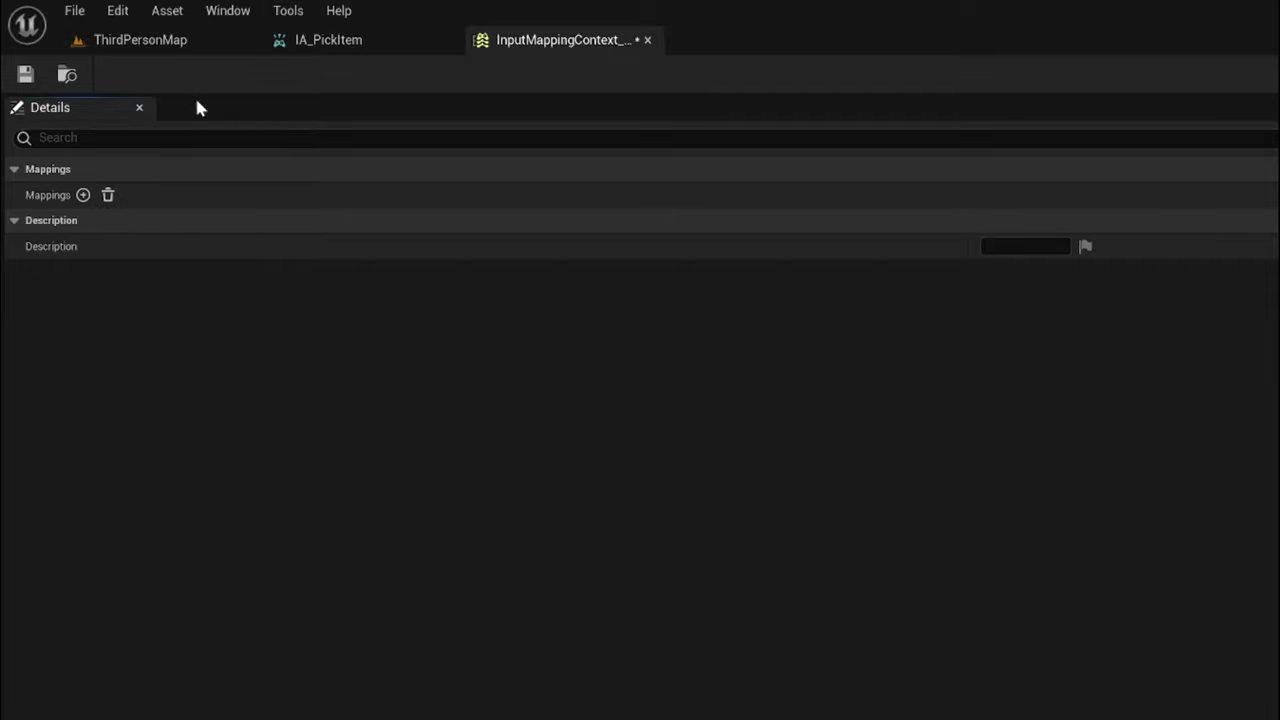
Add a mapping entry that binds IA_PickItem to the E key.
click(120, 11)
click(177, 164)
click(84, 195)
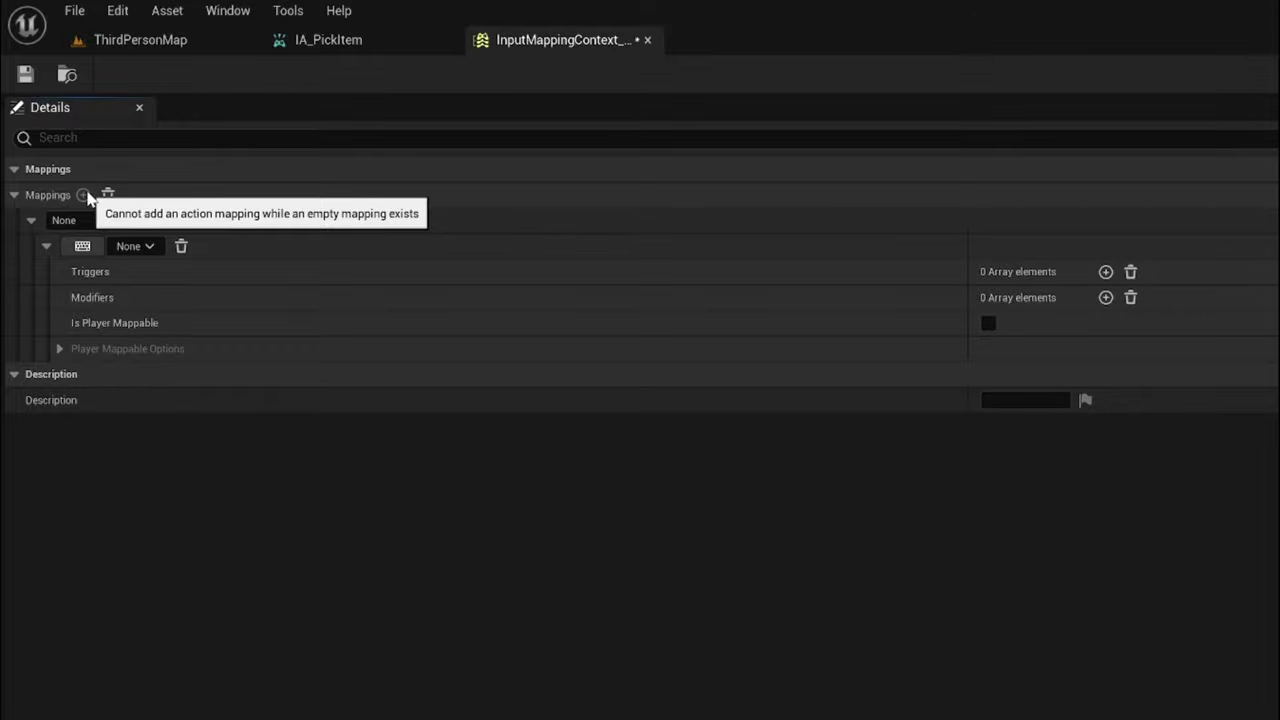
click(153, 218)
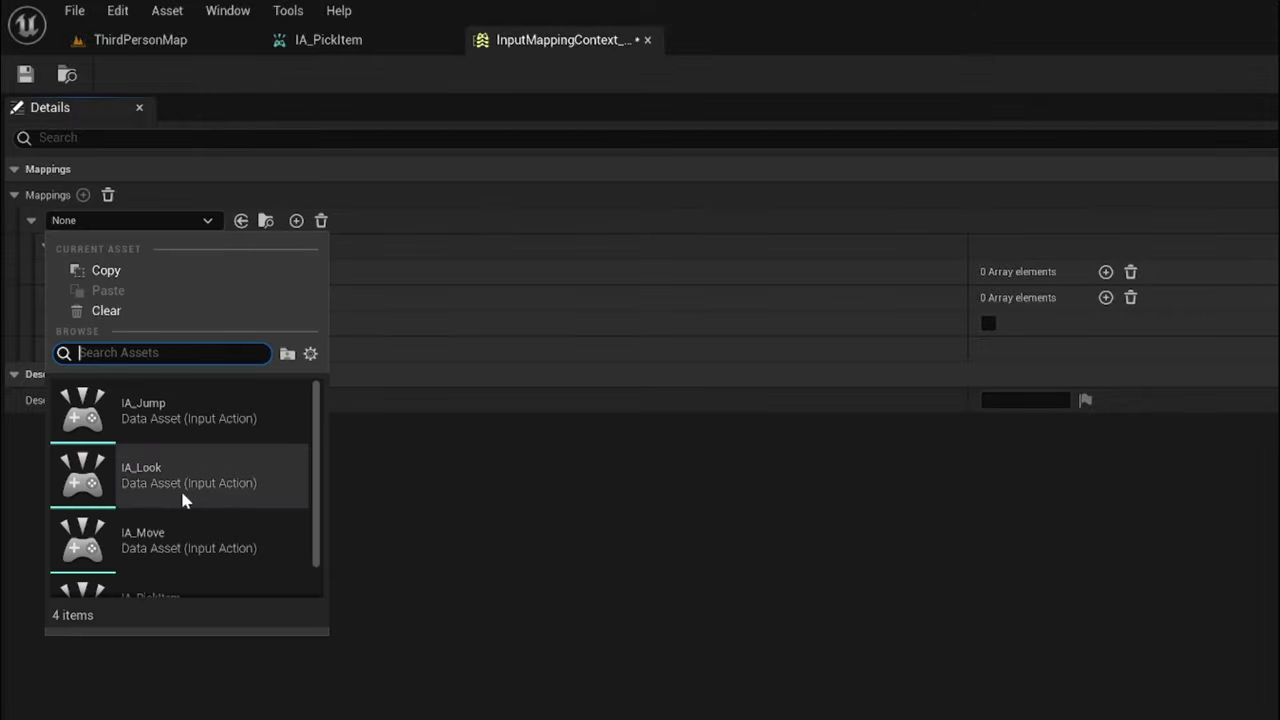
scroll(175, 540, down, 1)
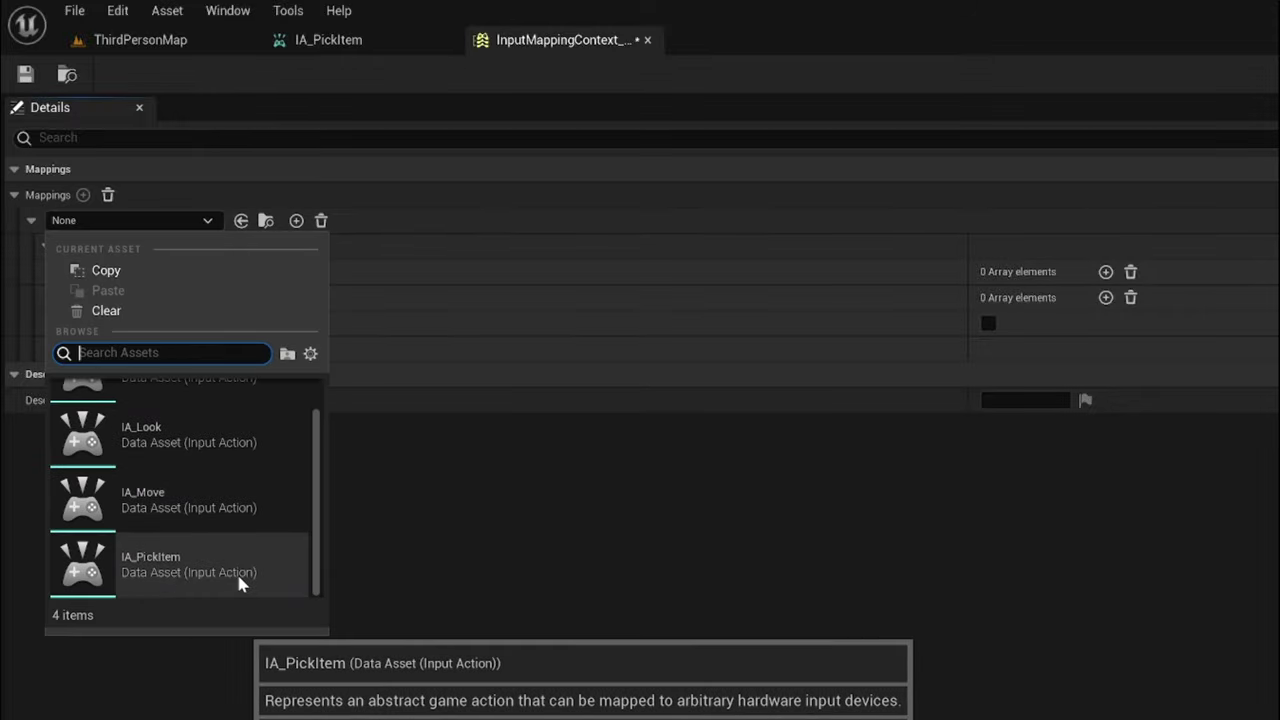
click(185, 572)
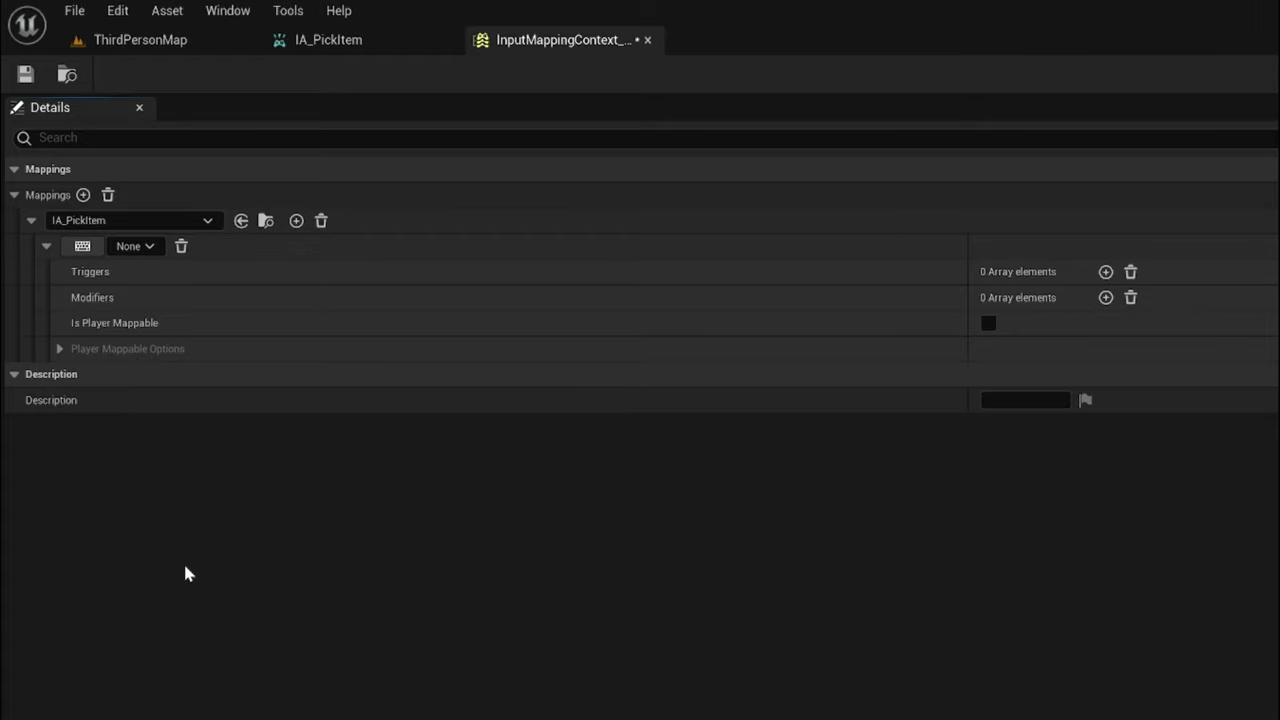
click(92, 251)
key(e)
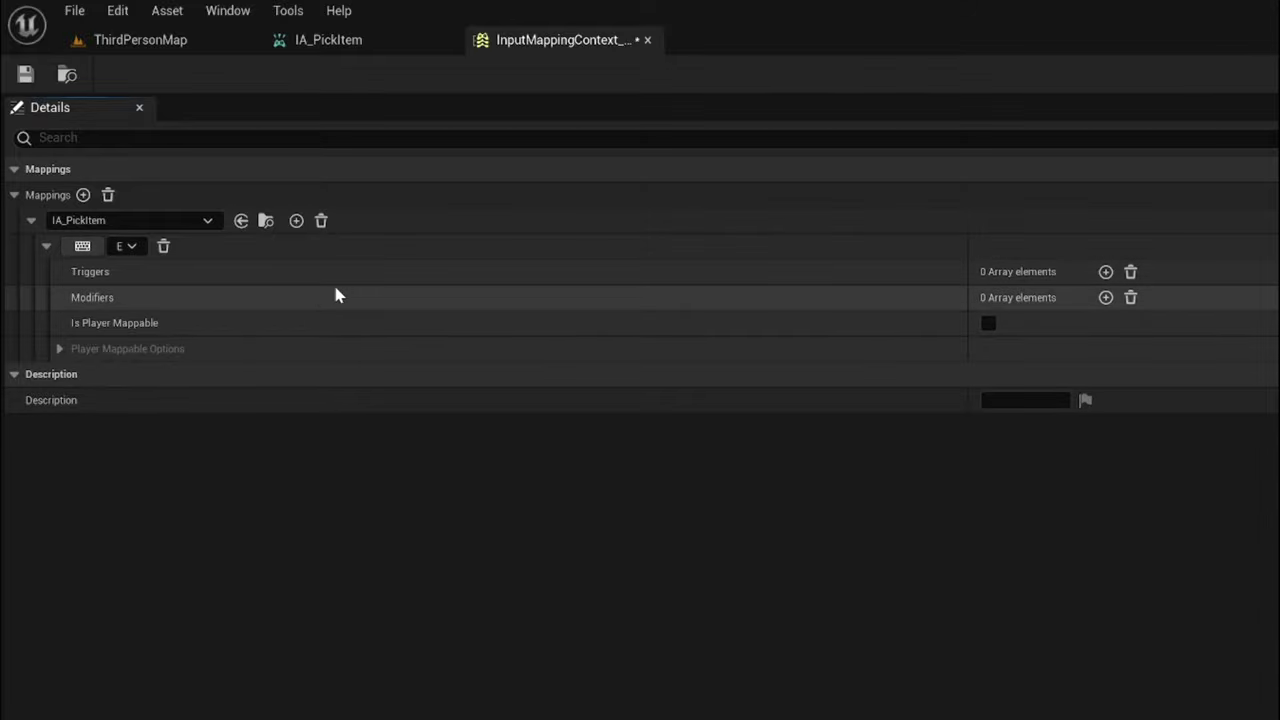
Glance at IA_PickItem, then save InputMappingContext_Tutorial and go back to ThirdPersonMap.
click(410, 42)
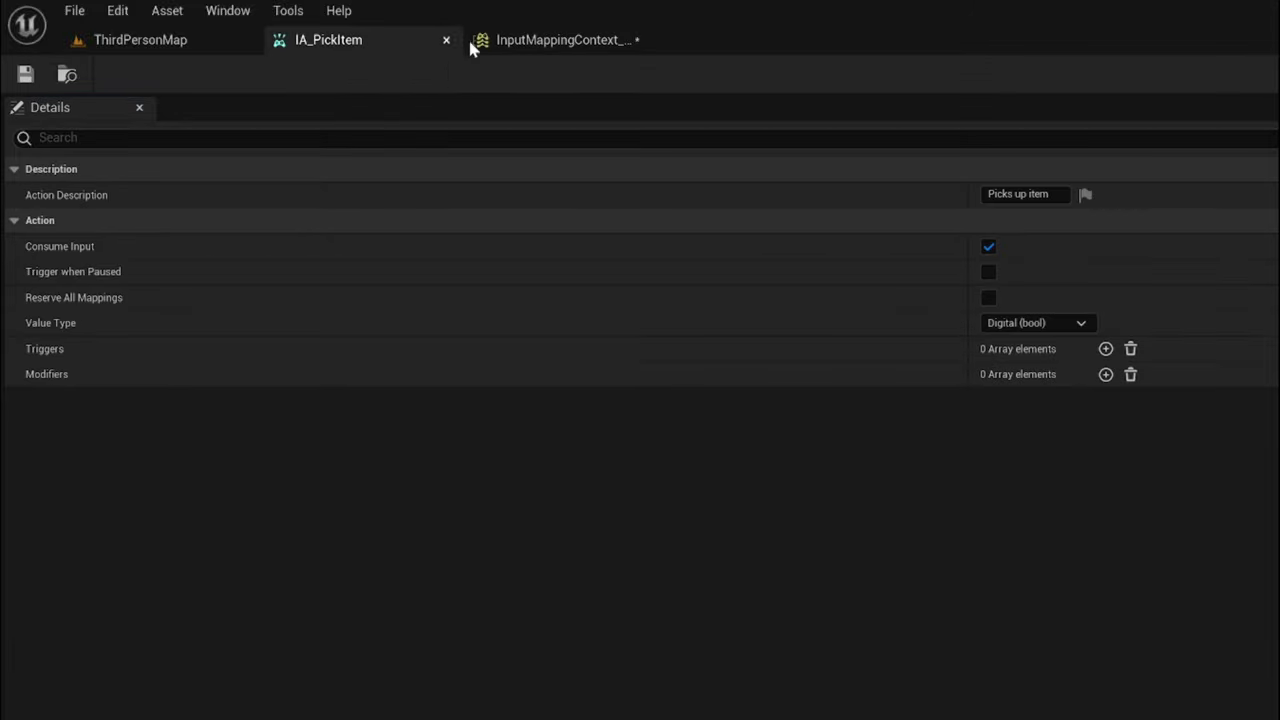
click(500, 45)
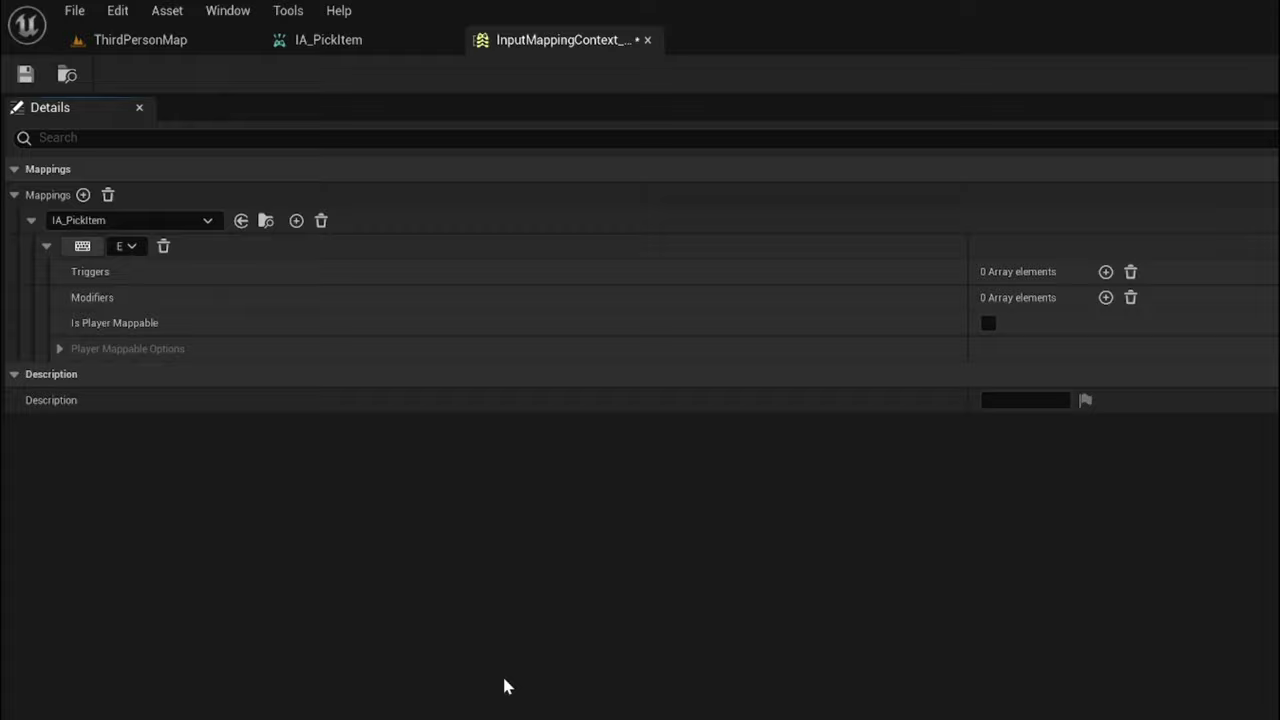
click(25, 74)
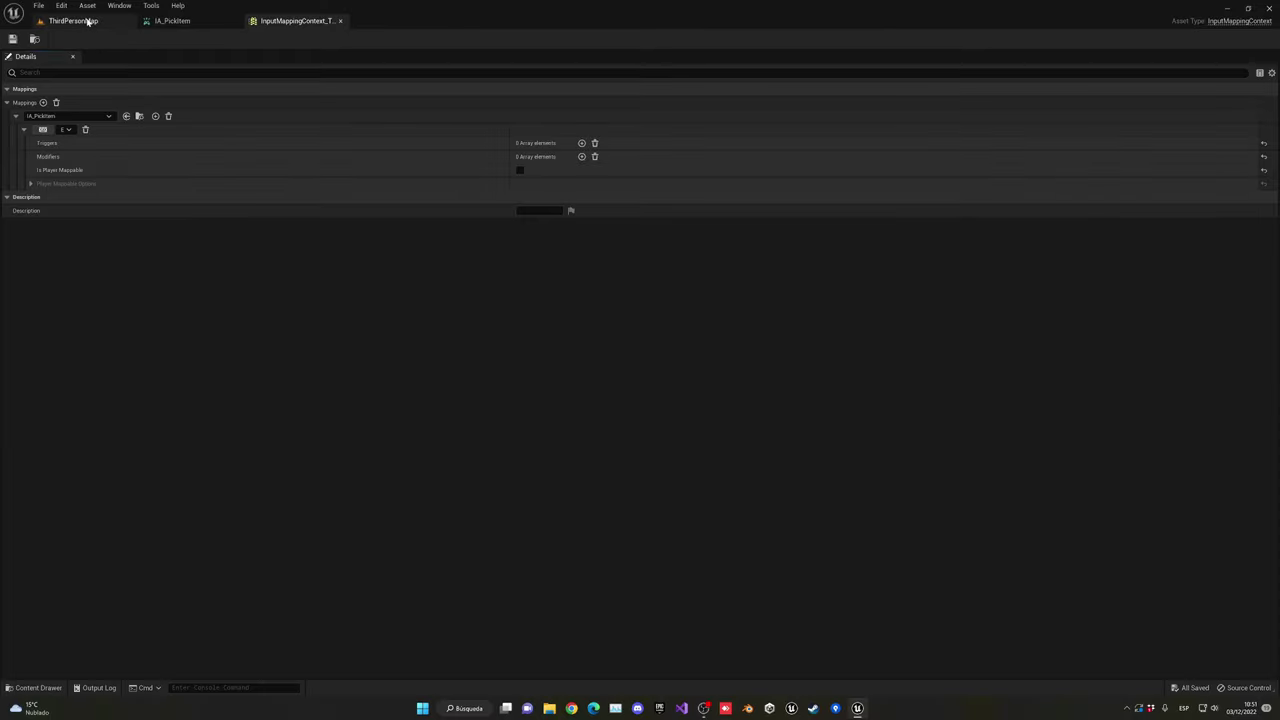
click(88, 20)
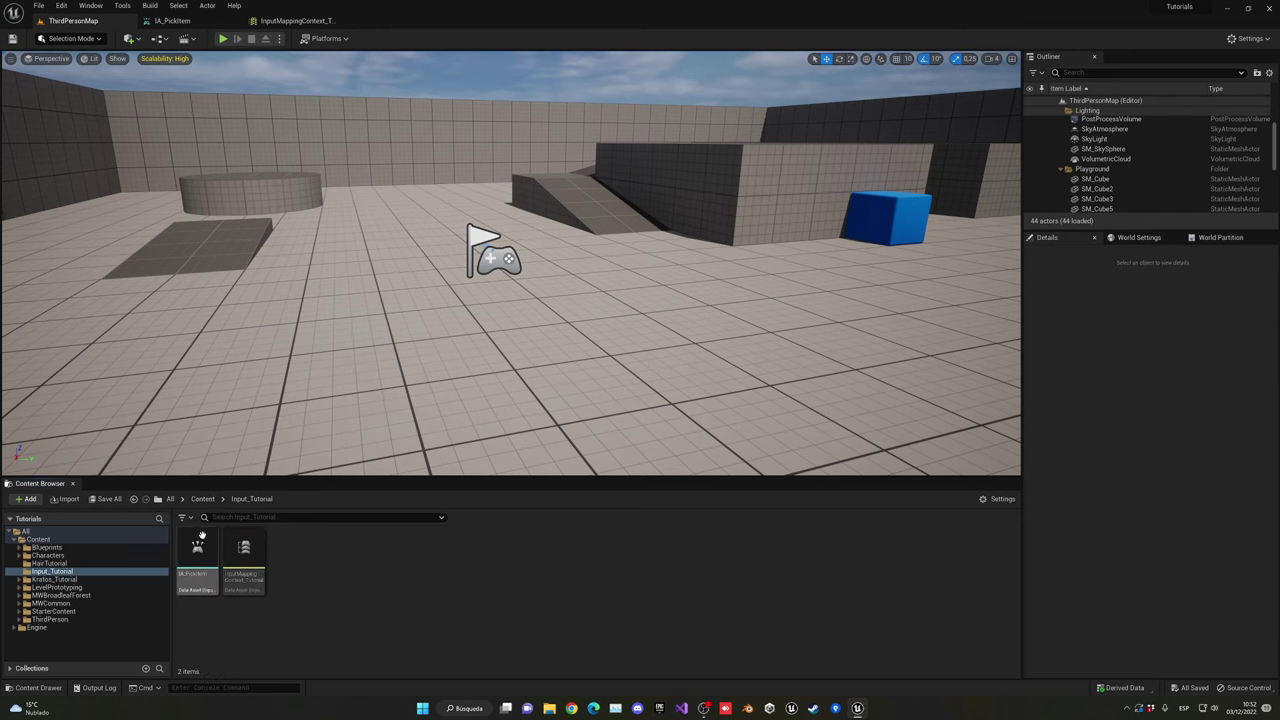
Browse from Content into the ThirdPerson > Blueprints folder.
click(203, 498)
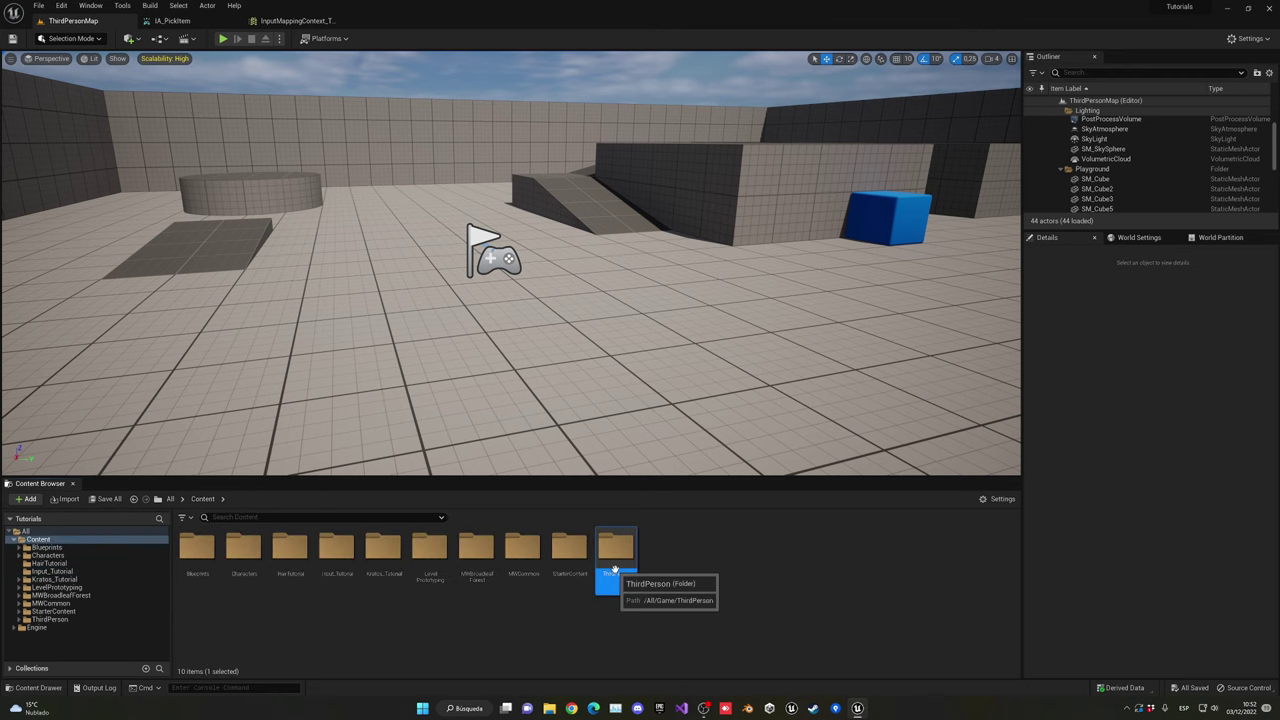
double_click(615, 546)
double_click(197, 548)
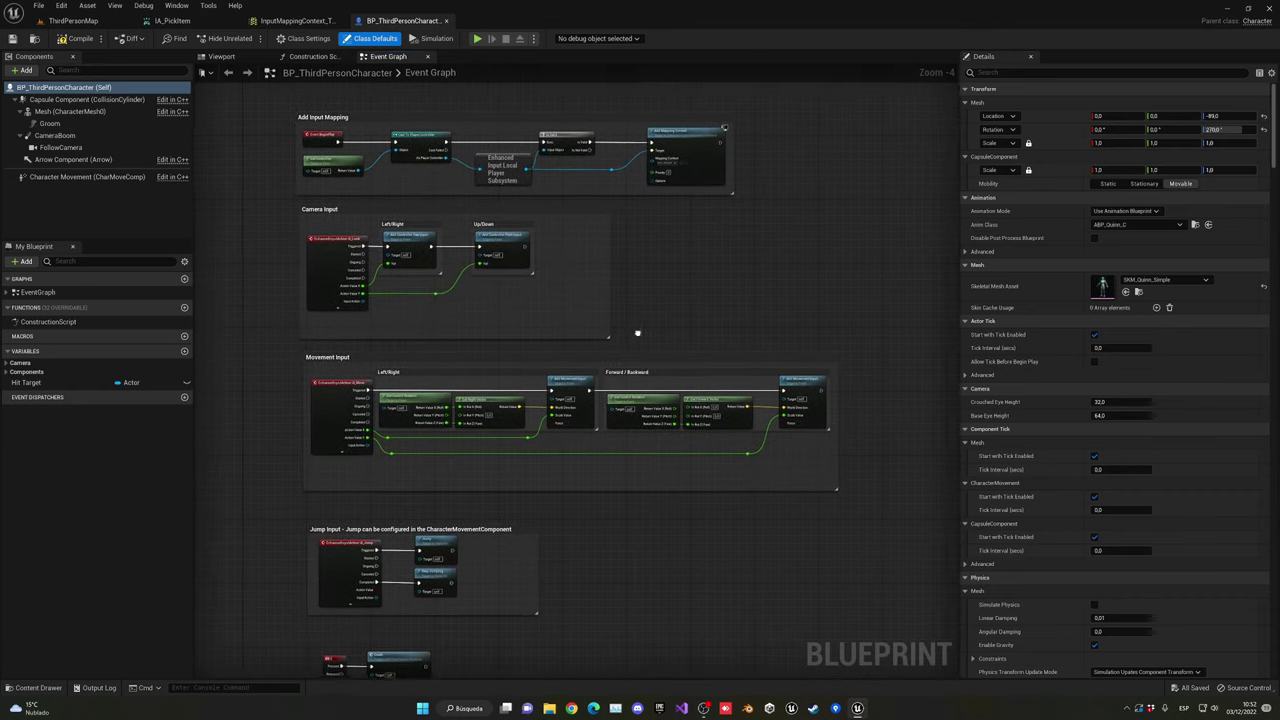
right_drag(621, 331, 611, 340)
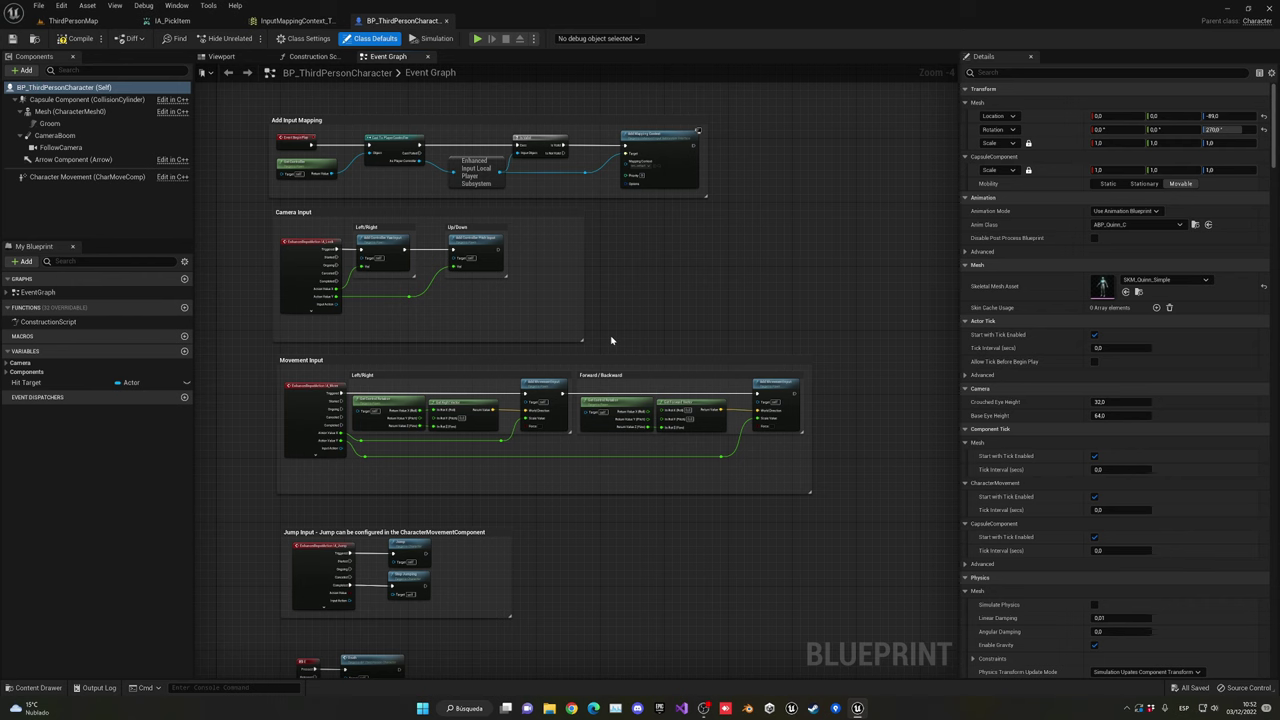
scroll(611, 340, up, 1)
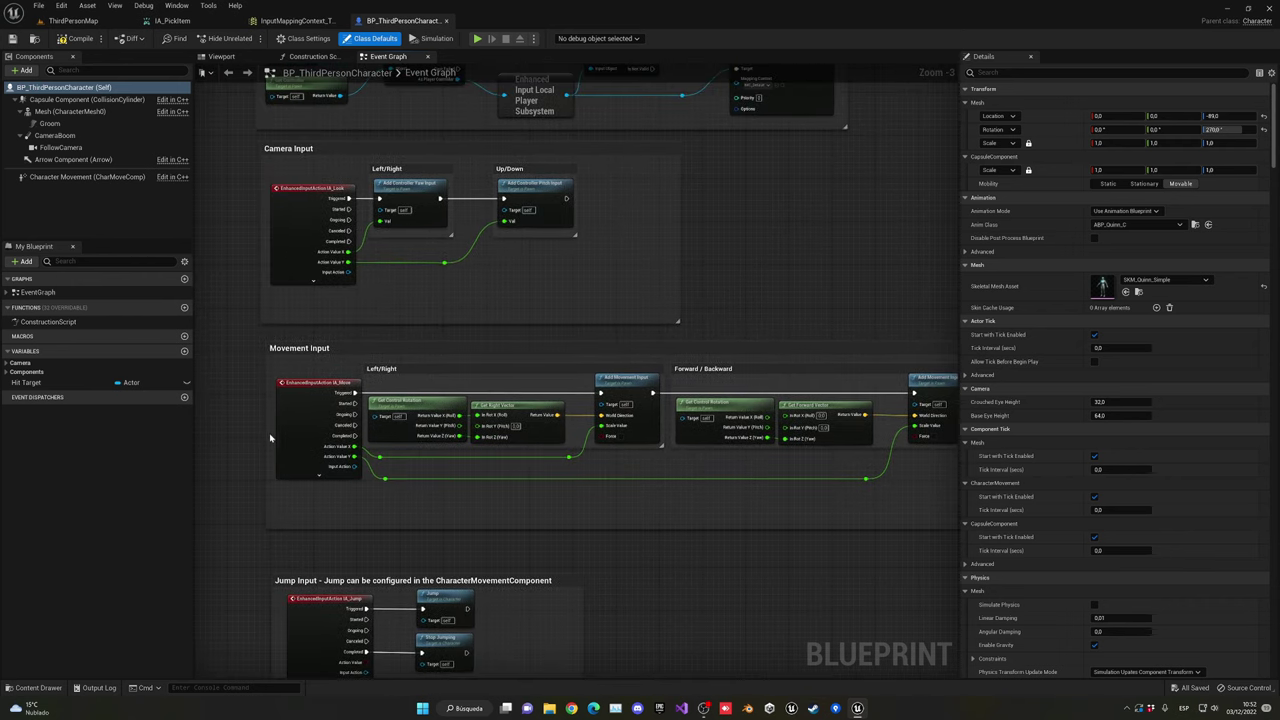
scroll(328, 485, up, 3)
click(360, 470)
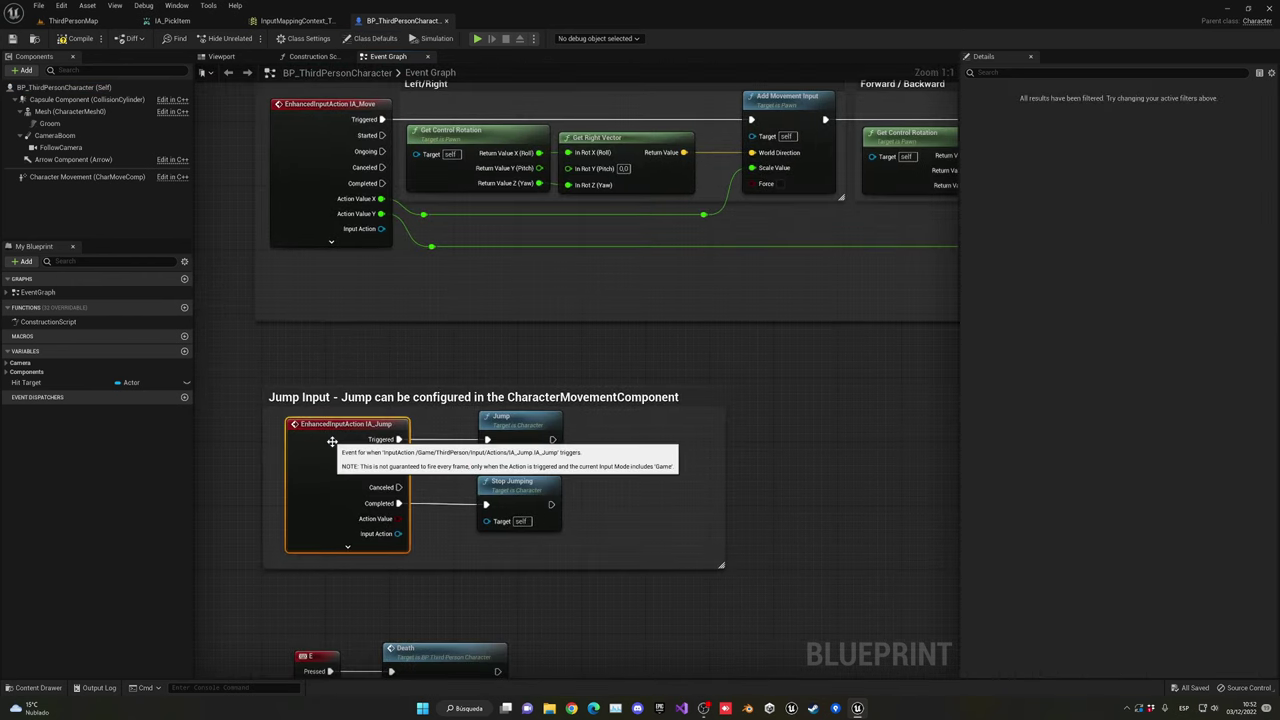
right_drag(402, 464, 402, 424)
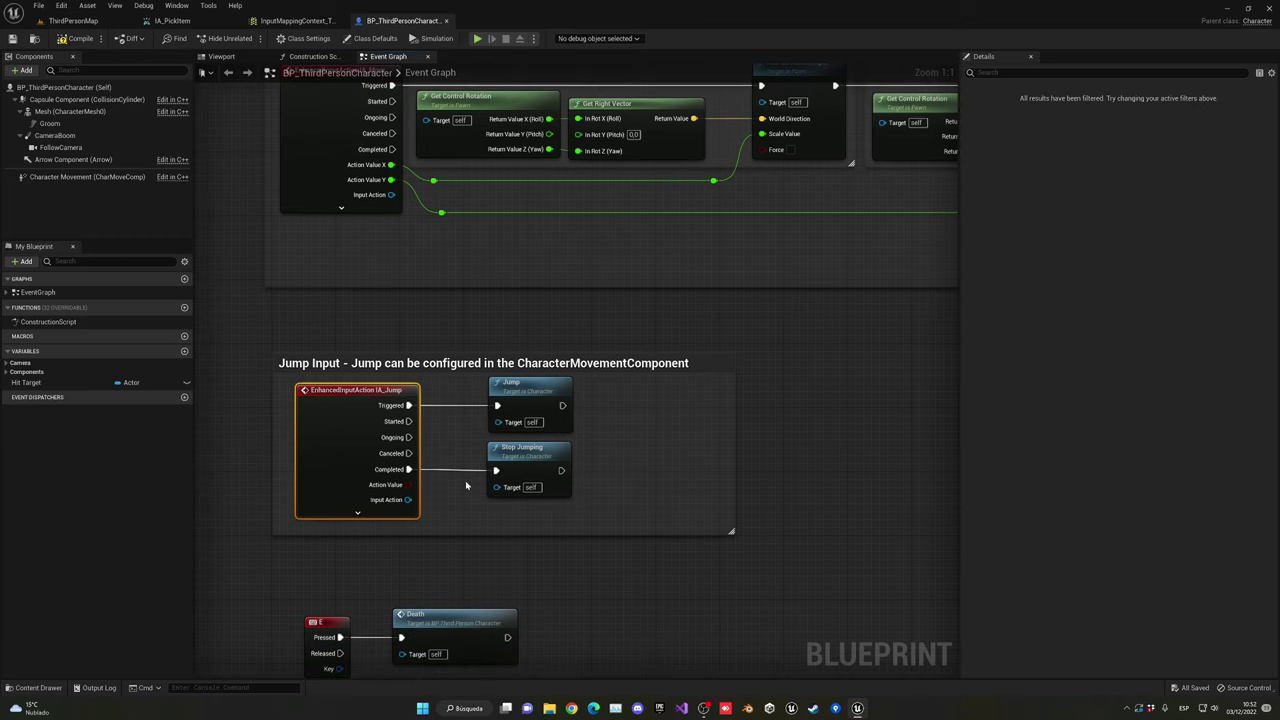
click(643, 457)
scroll(643, 457, up, 1)
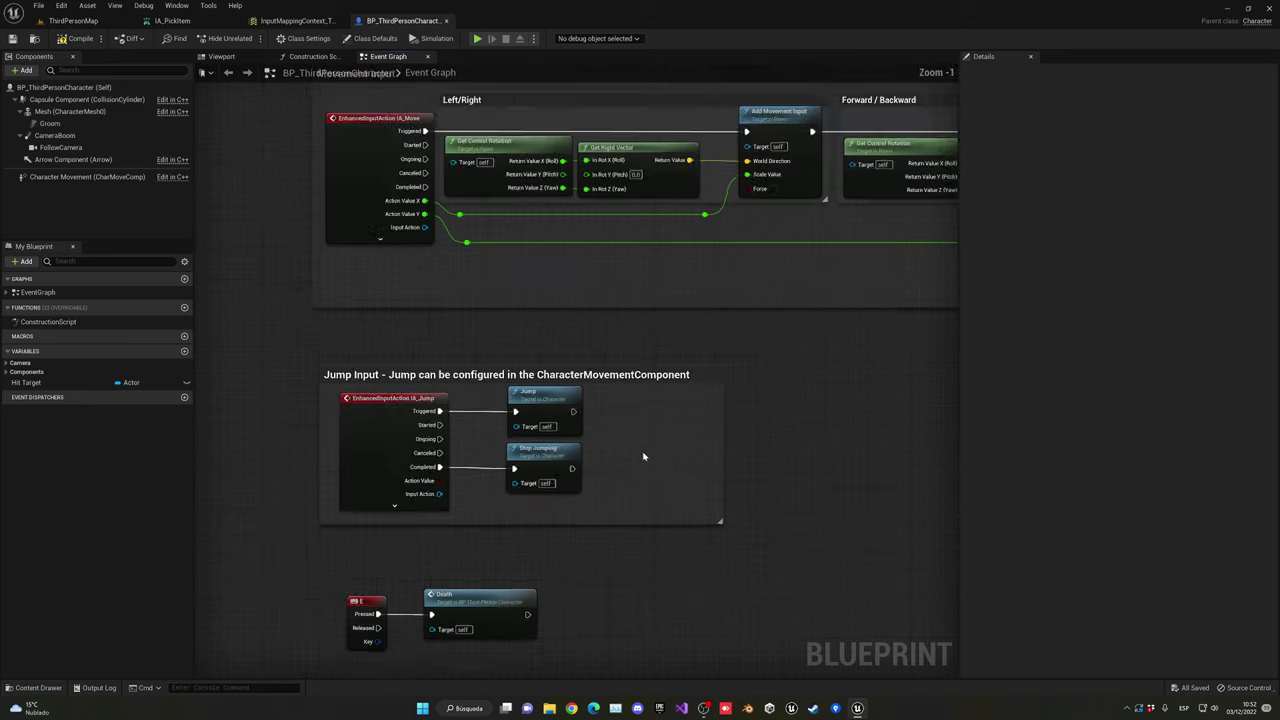
right_drag(643, 457, 640, 677)
scroll(640, 366, up, 3)
scroll(533, 350, down, 3)
right_drag(533, 350, 638, 389)
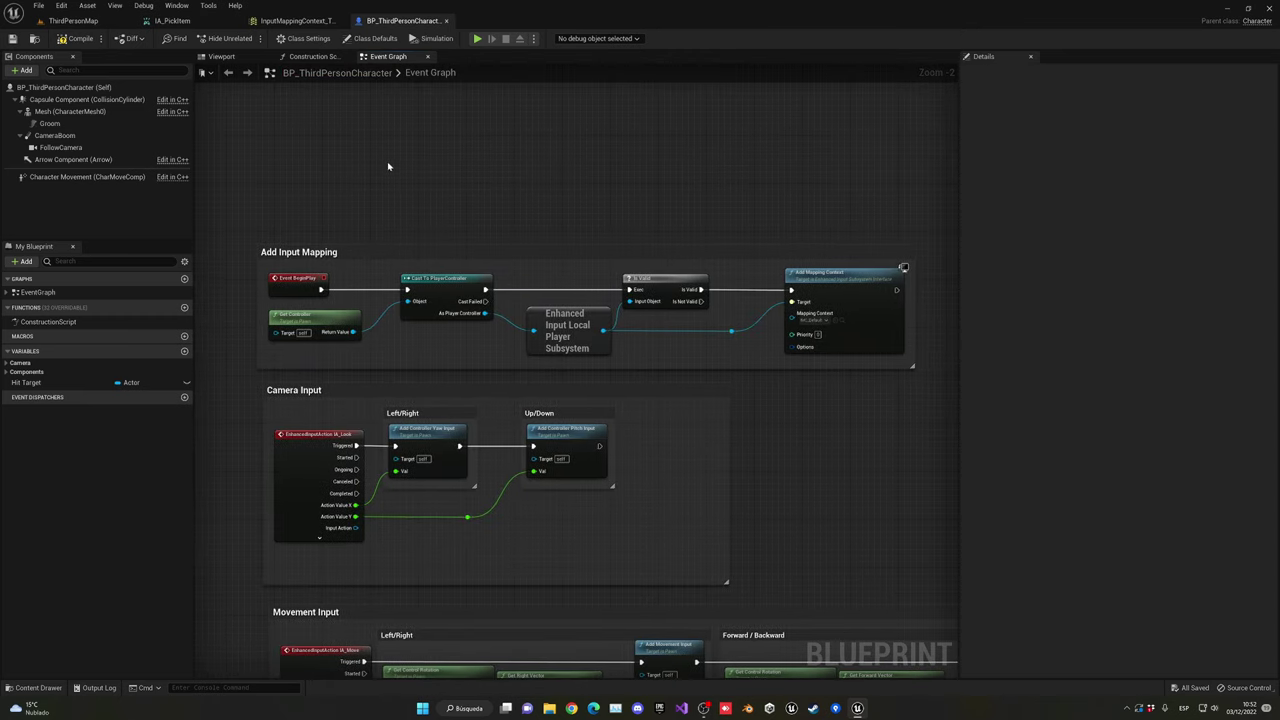
Check the mapping context asset, then frame the subsystem and Add Mapping Context nodes.
click(298, 21)
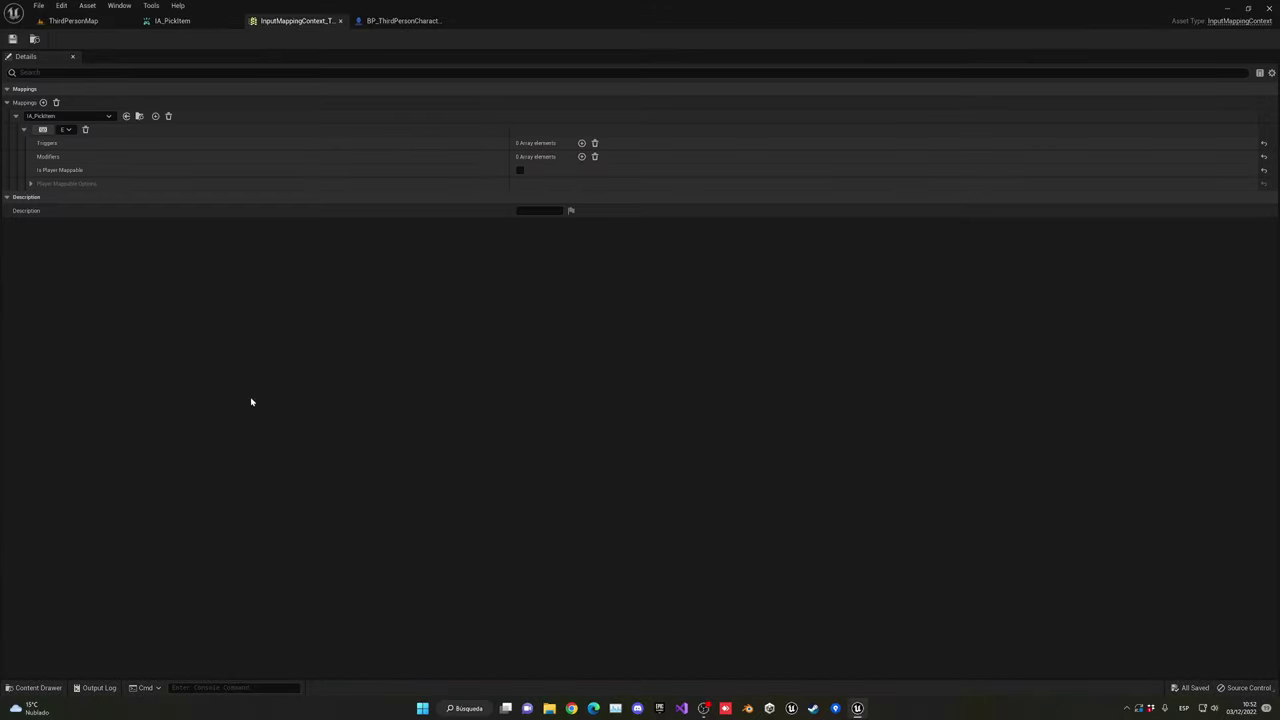
click(378, 21)
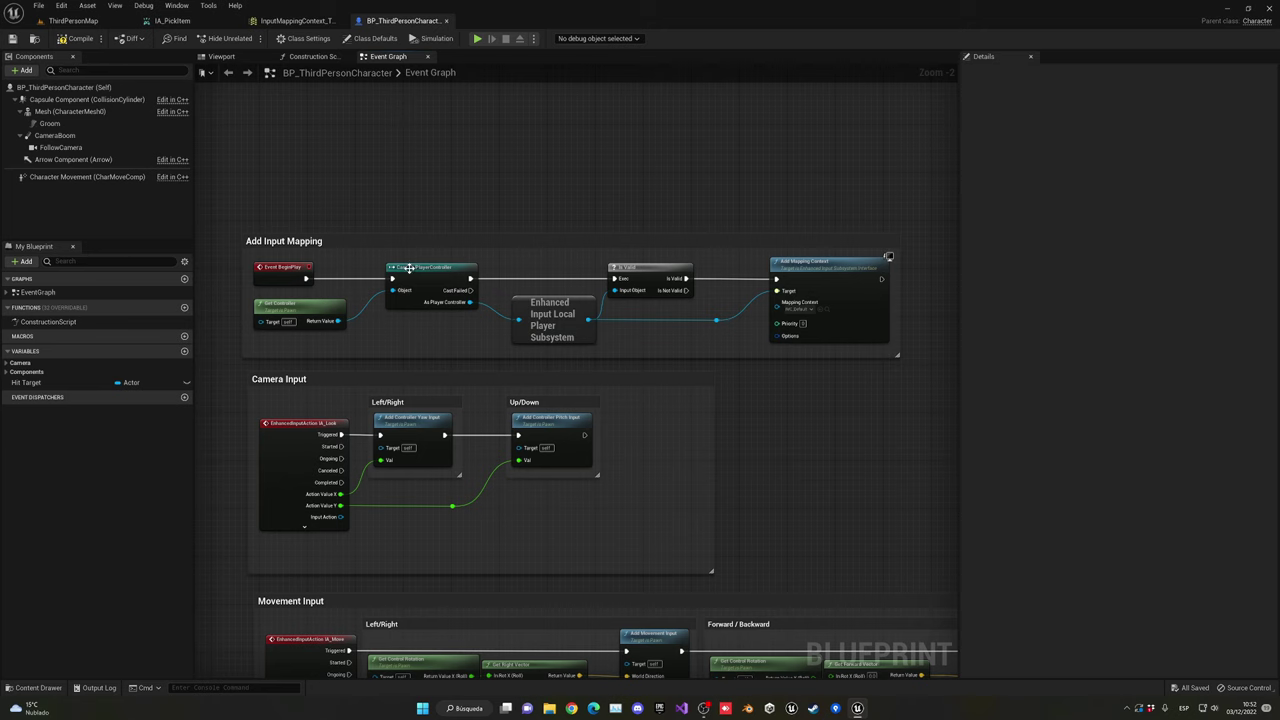
click(560, 322)
right_drag(569, 328, 511, 353)
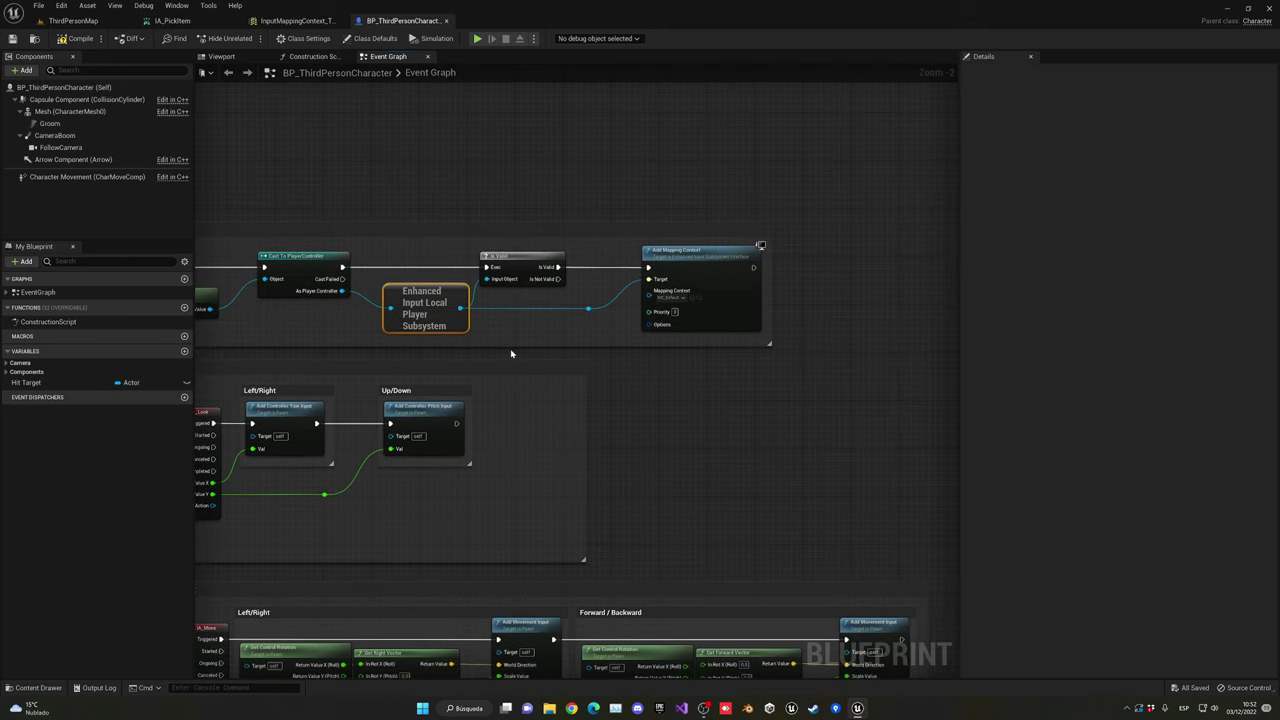
scroll(511, 353, up, 2)
right_drag(600, 355, 512, 362)
click(560, 222)
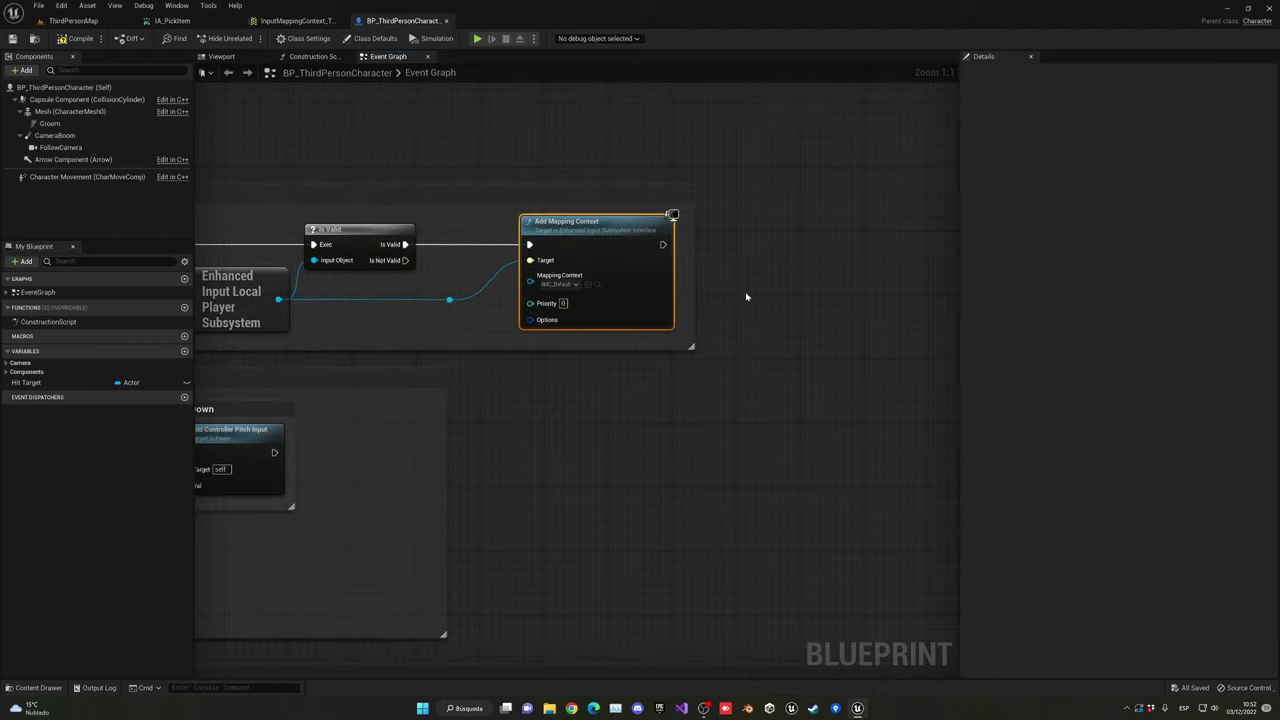
Recheck the mapping context, then pull a wire from the subsystem reference into empty space.
click(293, 20)
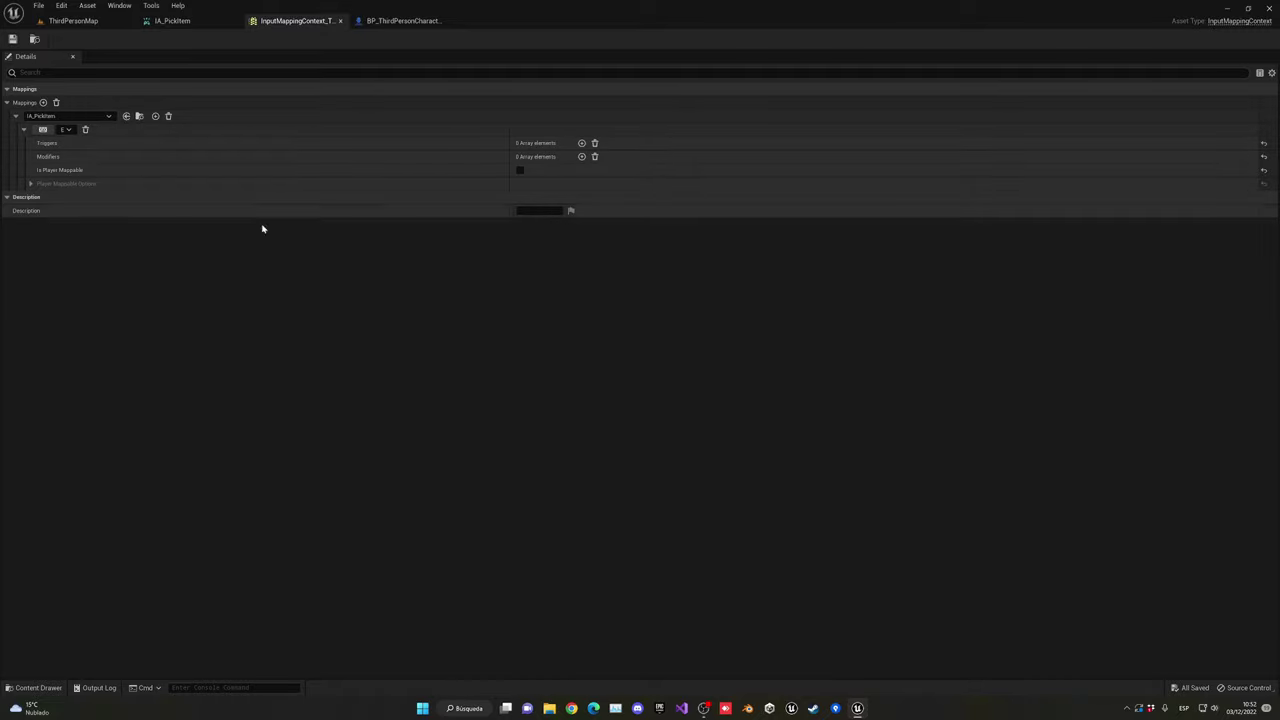
click(435, 21)
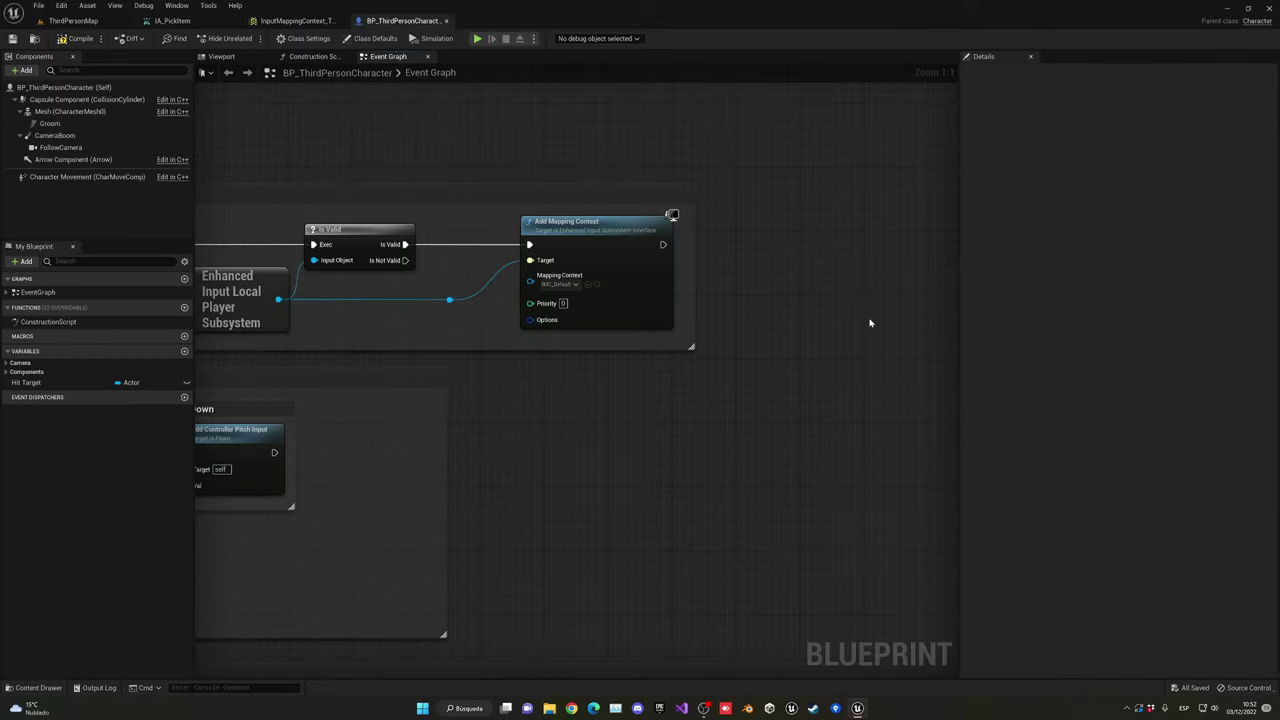
right_drag(715, 253, 654, 234)
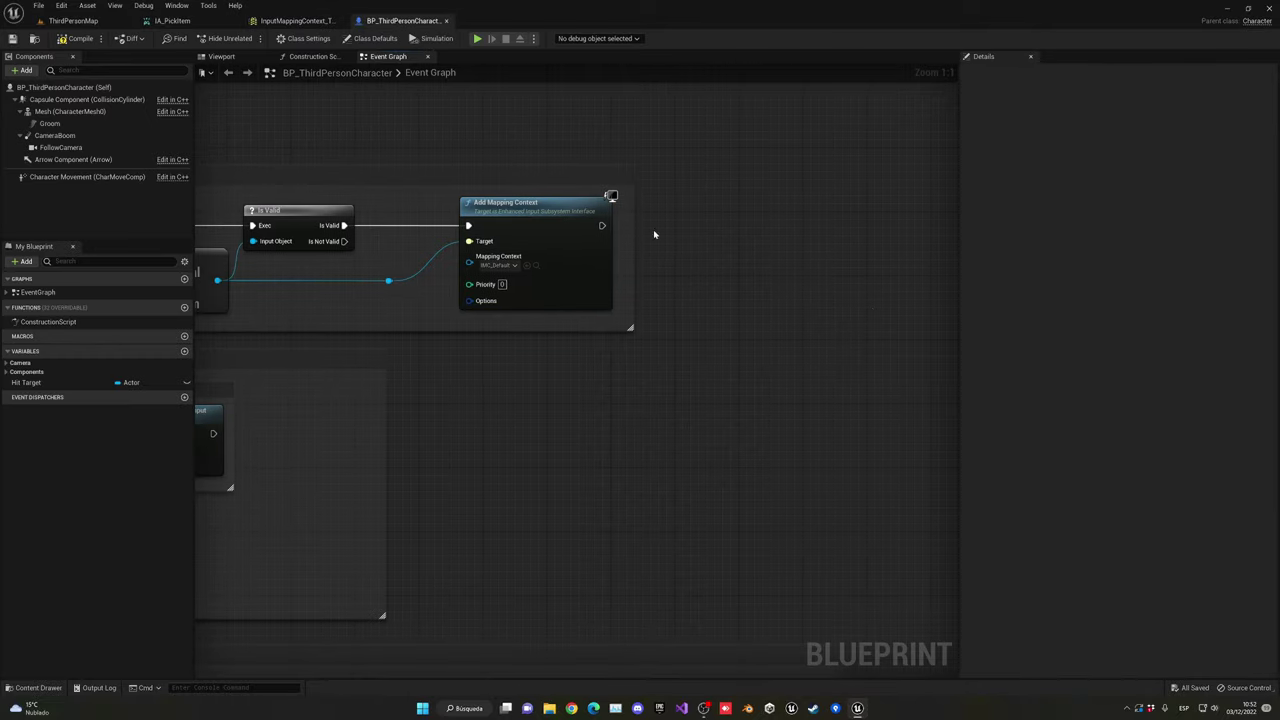
click(554, 217)
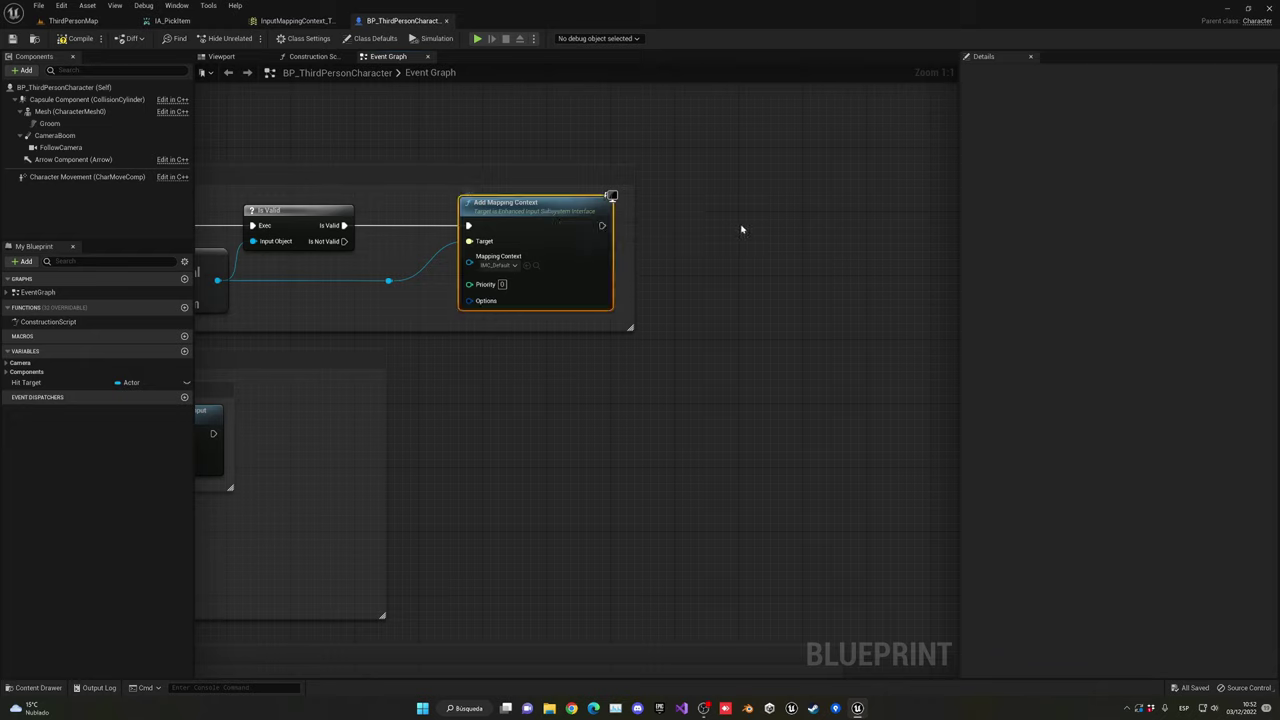
click(511, 351)
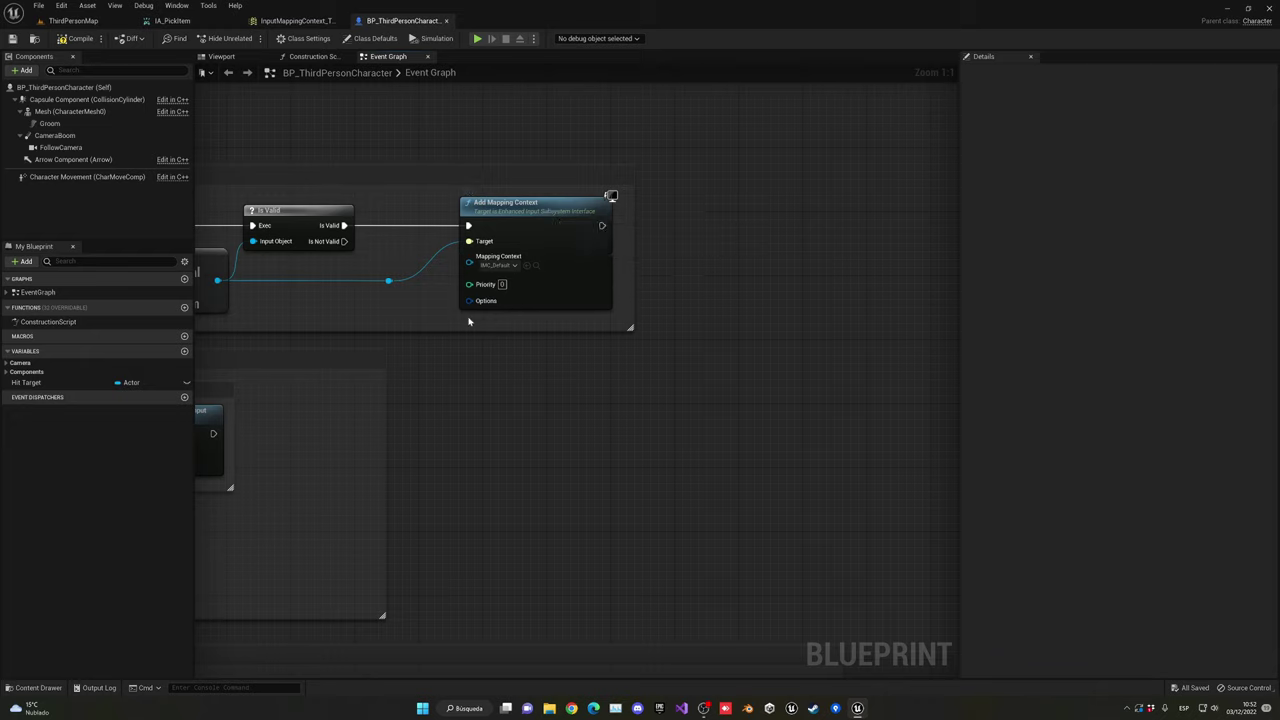
ctrl+drag(469, 241, 480, 370)
Add a second Add Mapping Context node after the first, set to InputMappingContext_Tutorial.
text(ad)
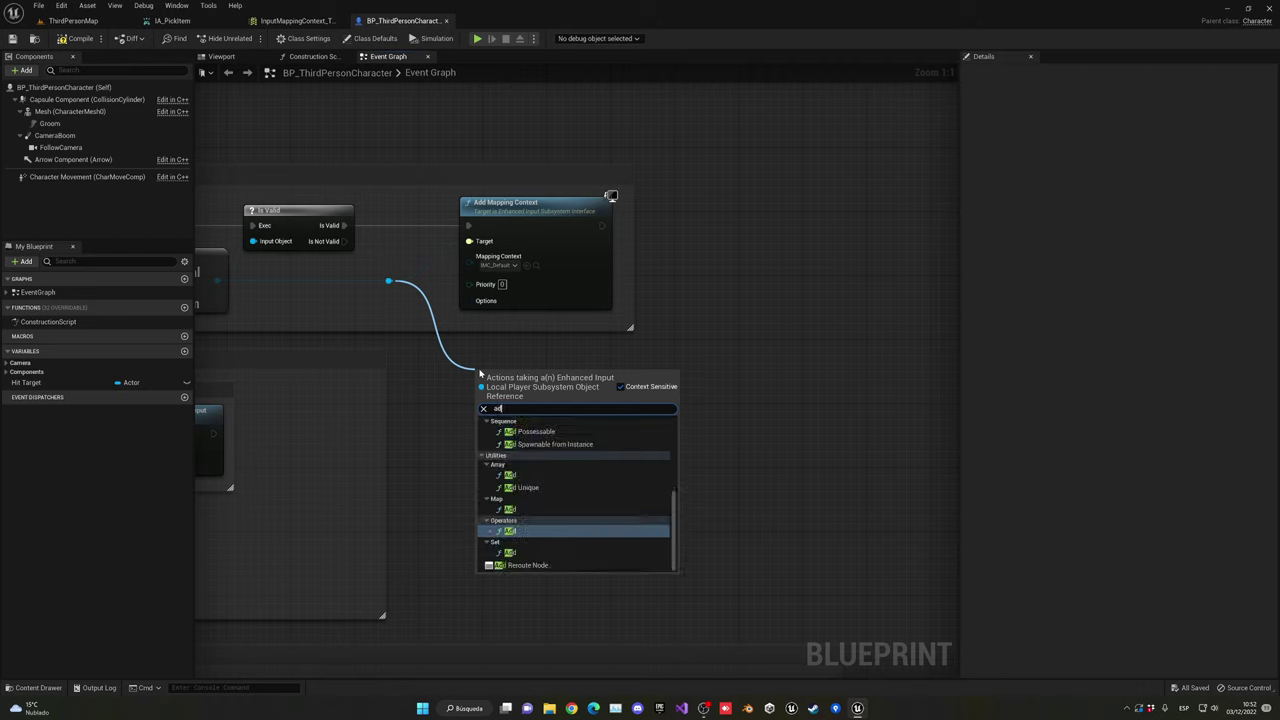
text(d mapp)
click(531, 465)
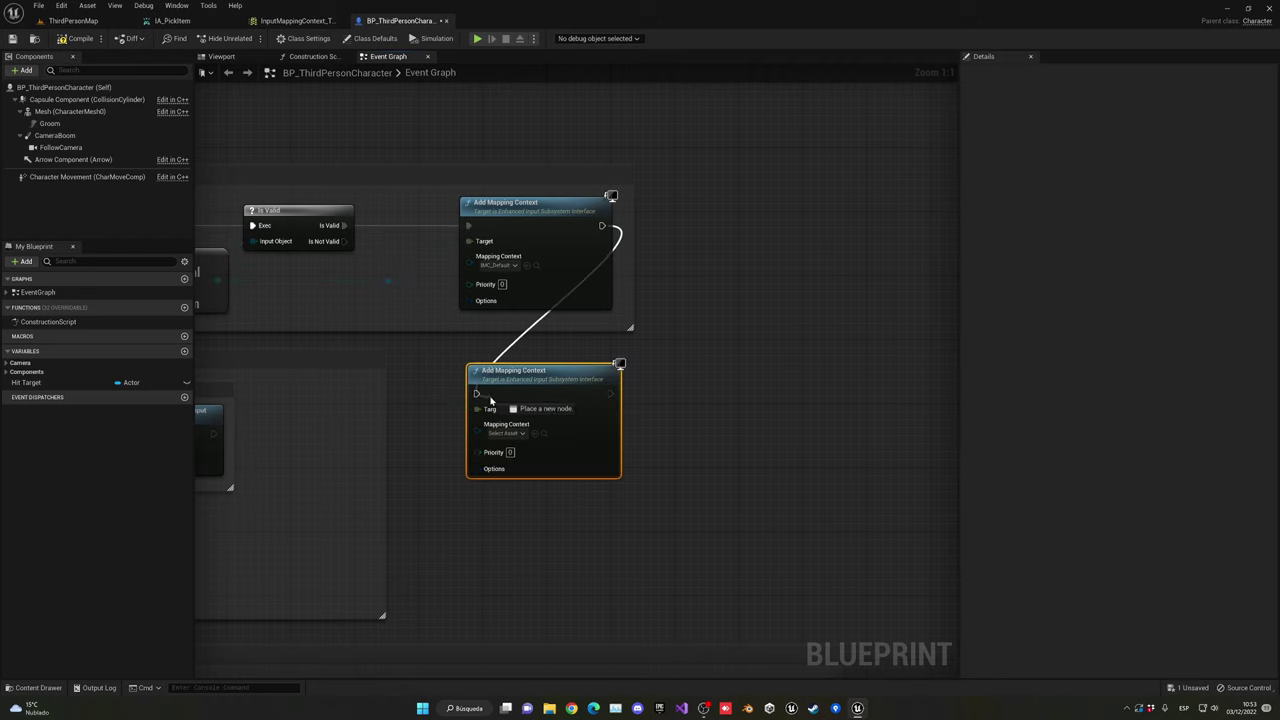
mouse_move(601, 225)
mouse_down()
mouse_move(476, 393)
mouse_move(697, 229)
mouse_up()
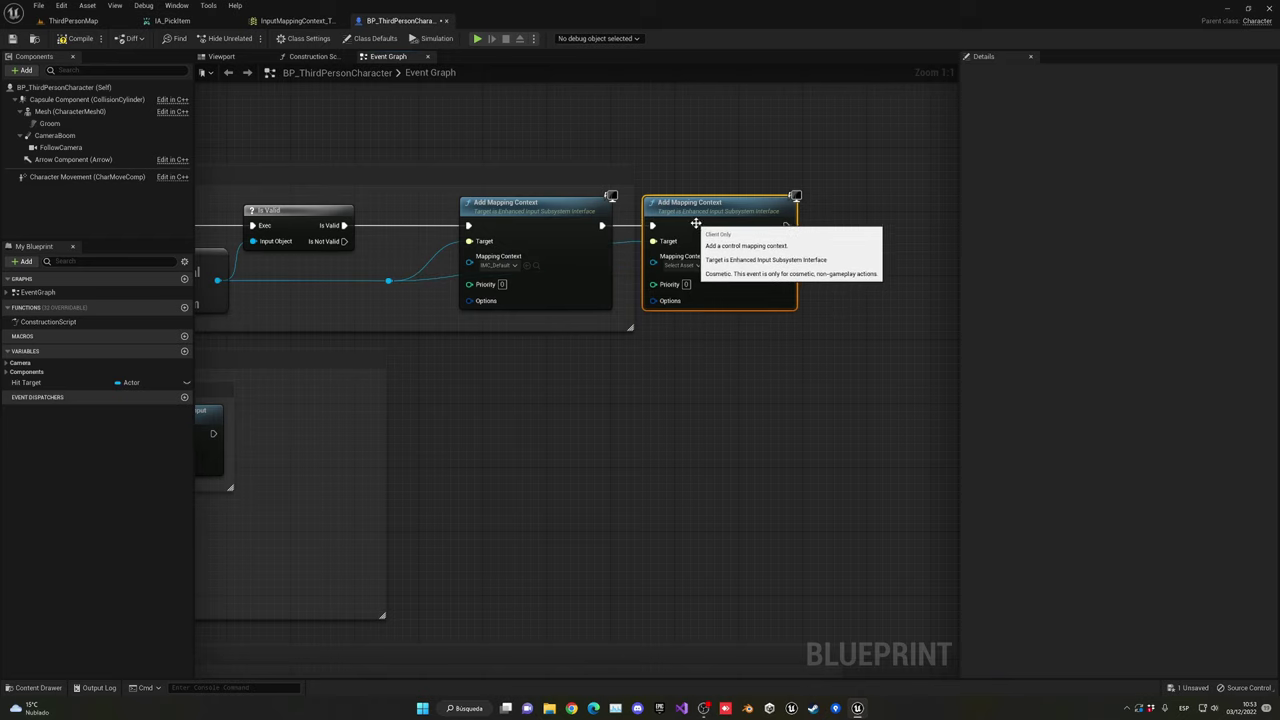
click(682, 265)
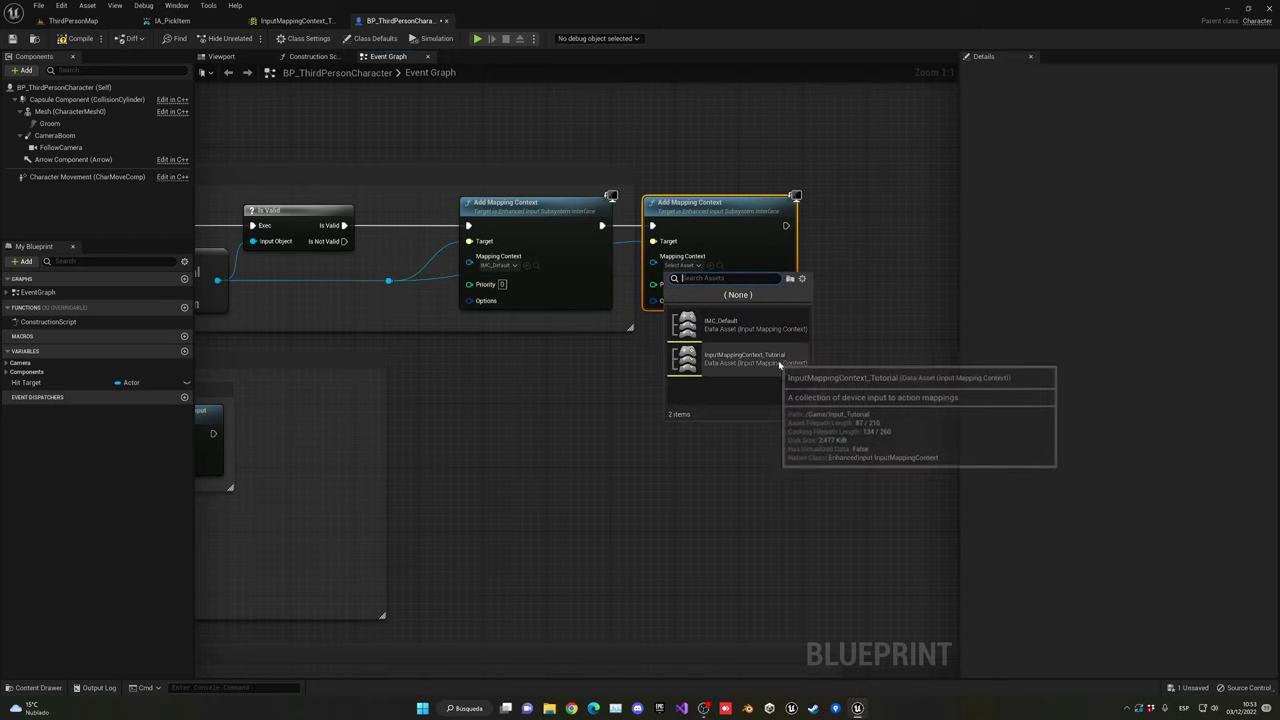
click(750, 360)
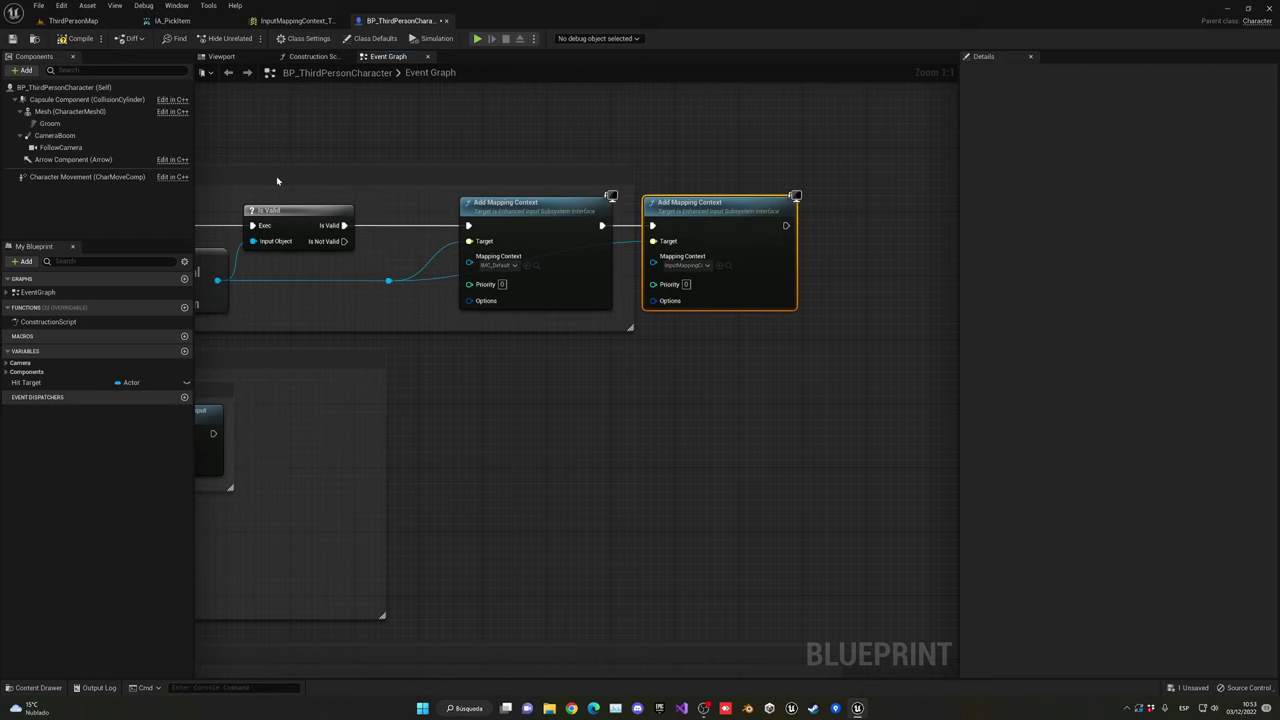
click(600, 462)
Pan the graph and briefly view the InputMappingContext_Tutorial asset before returning.
scroll(606, 466, down, 1)
right_drag(606, 466, 471, 380)
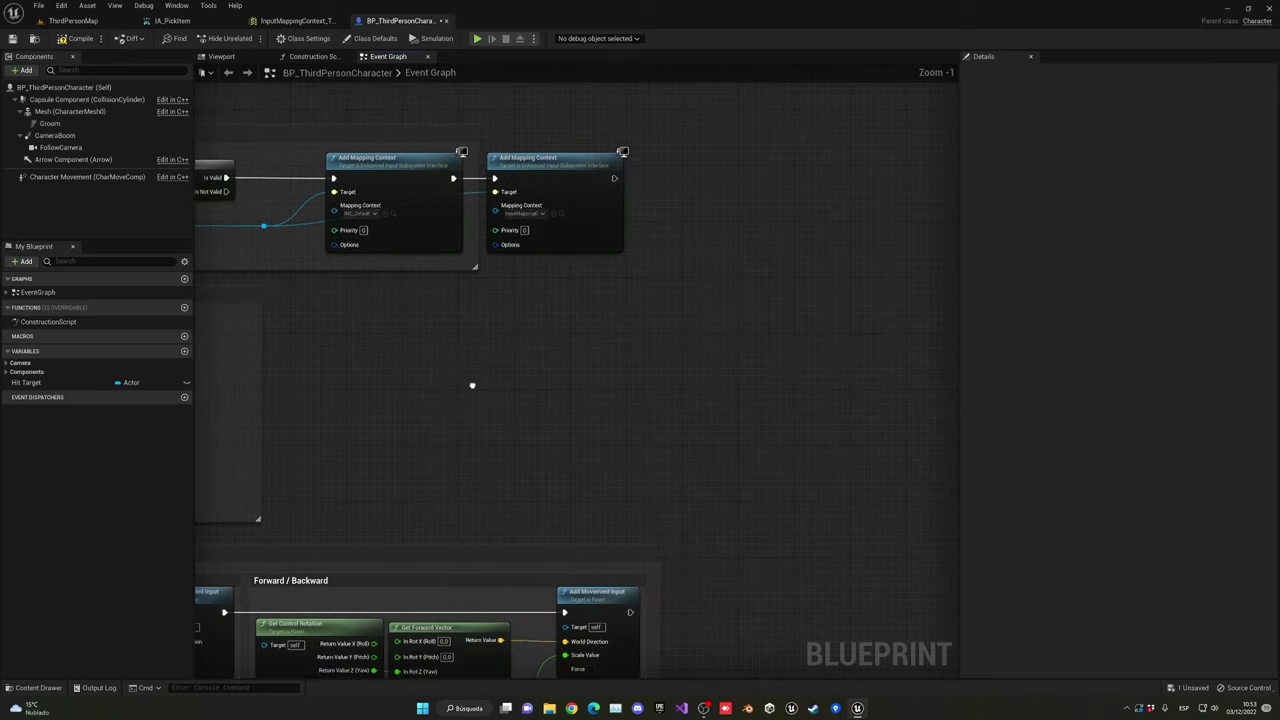
click(296, 20)
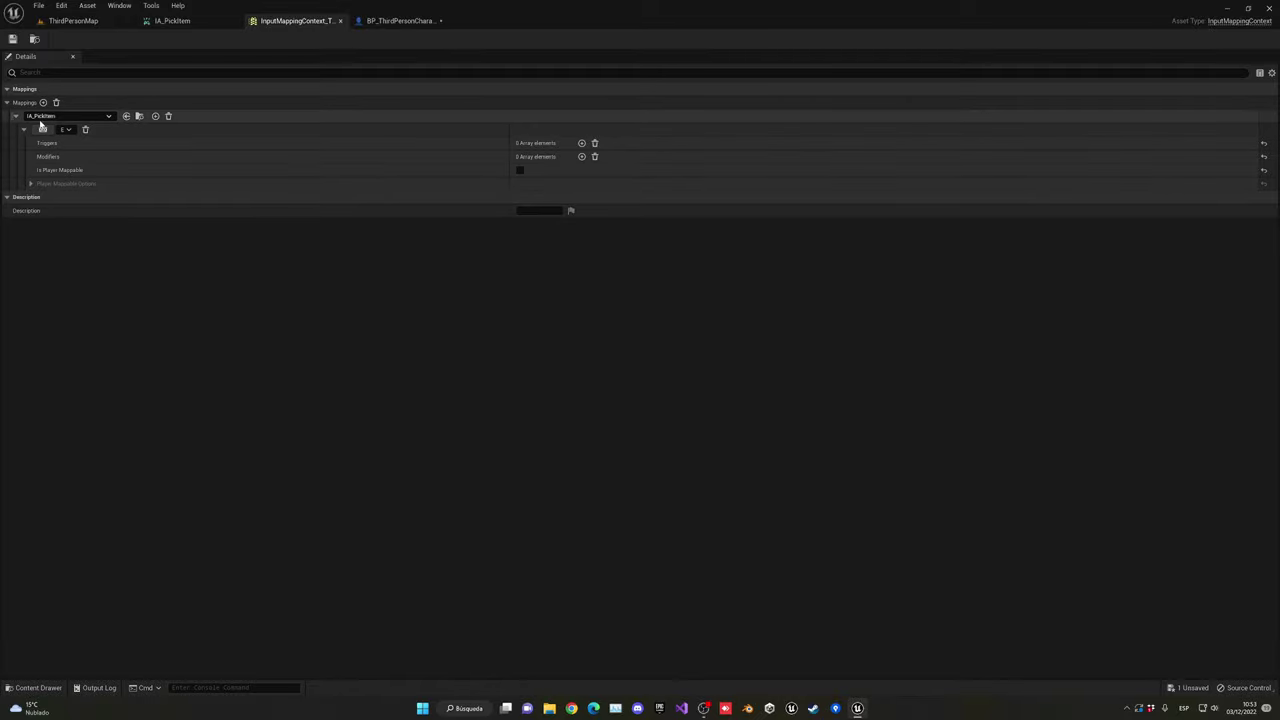
click(418, 21)
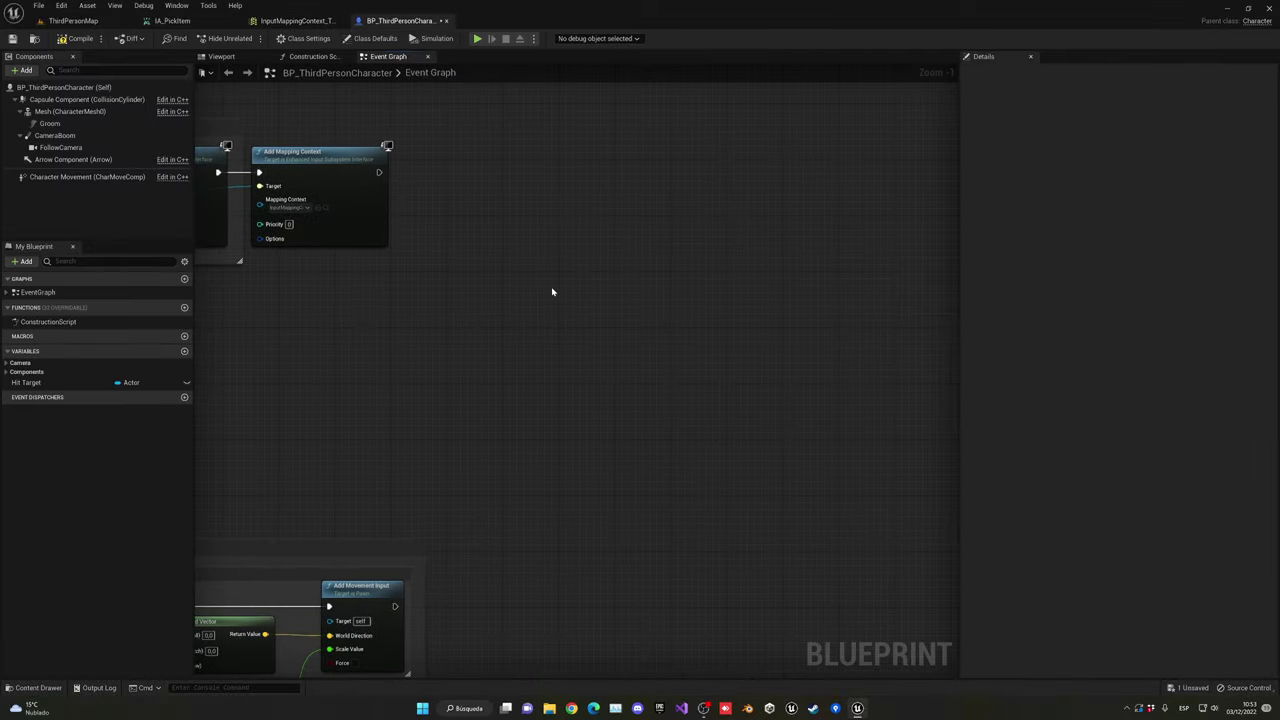
Search blueprint actions for 'pick' from an empty spot in the Event Graph.
right_drag(612, 367, 457, 311)
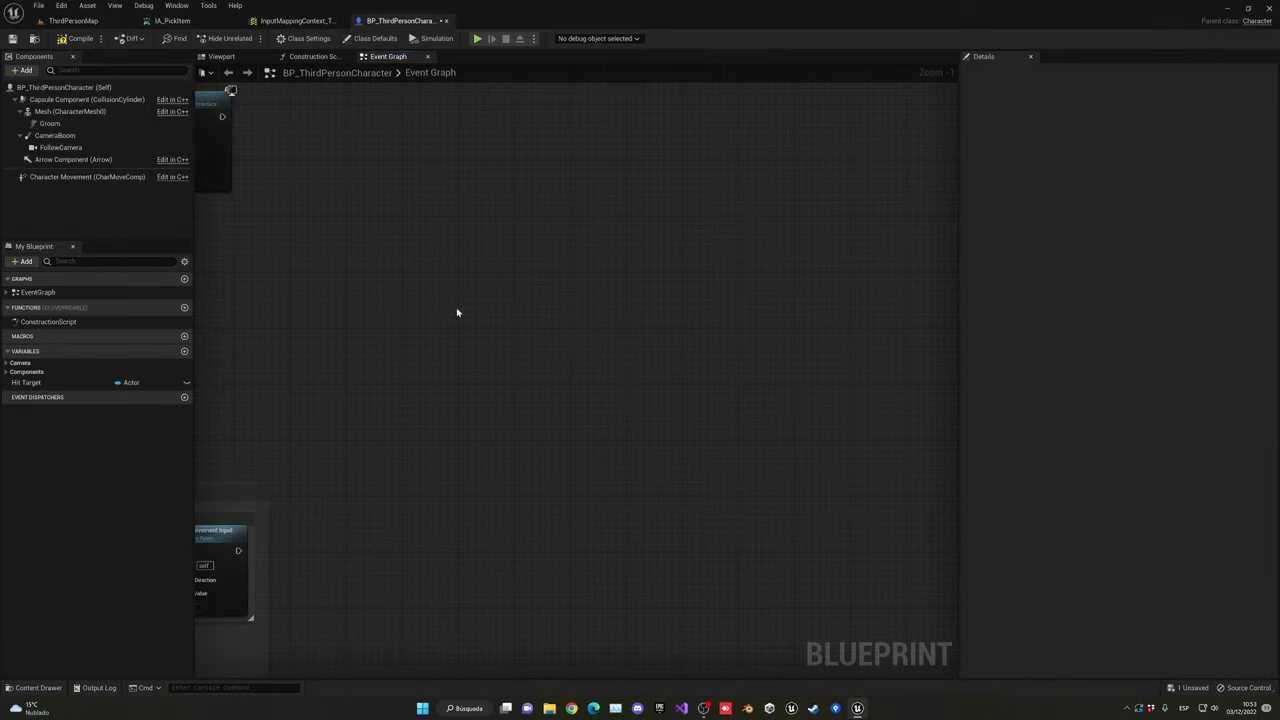
right_click(455, 318)
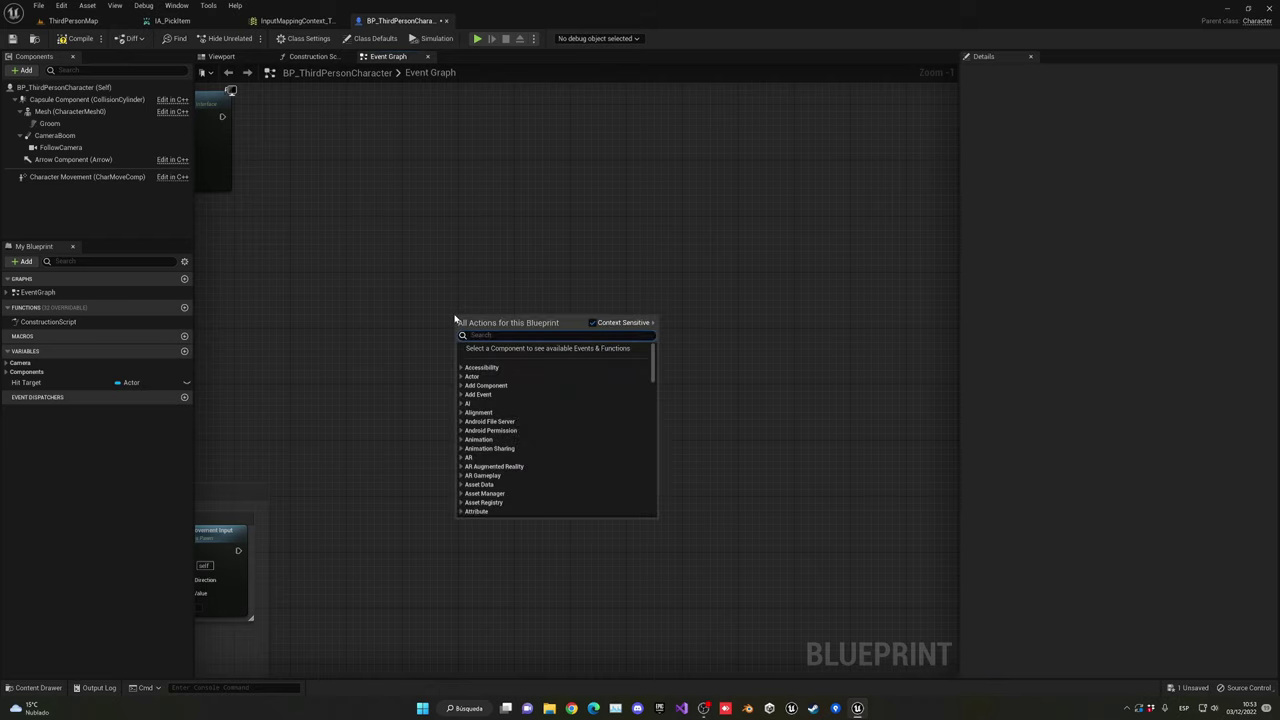
text(pick)
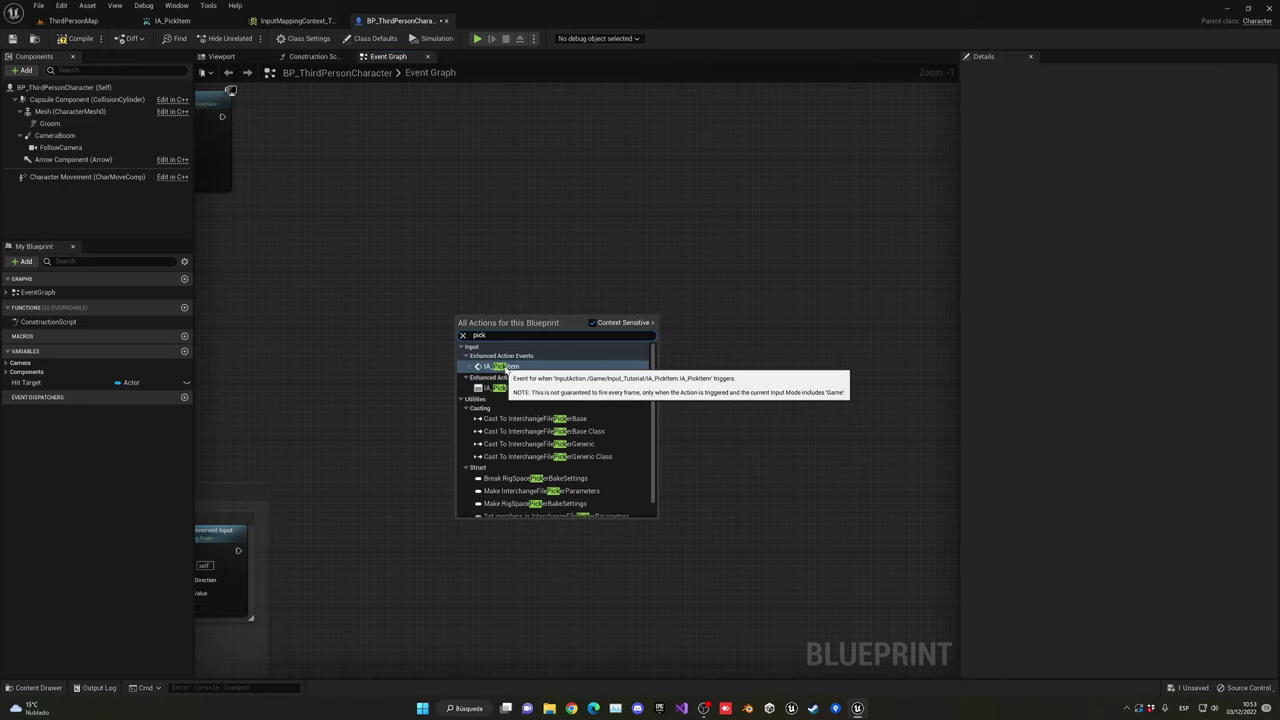
Place the IA_PickItem enhanced action event node and frame it in view.
click(520, 368)
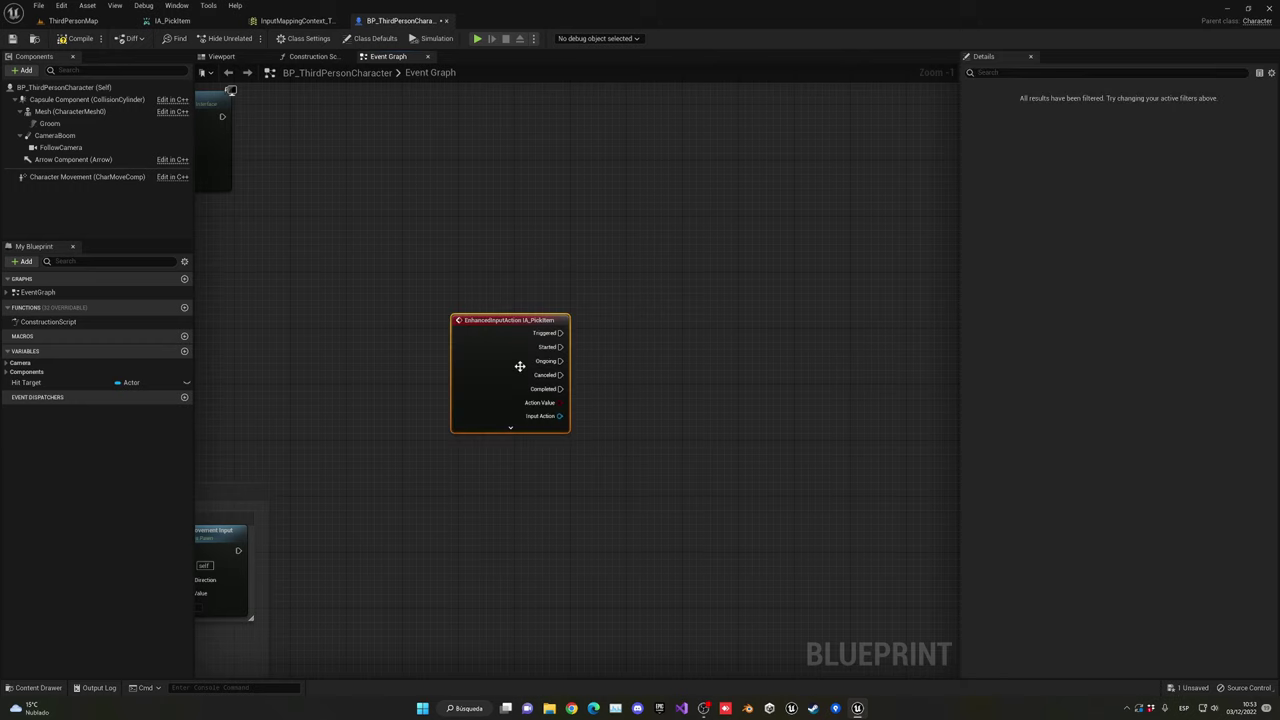
right_drag(517, 363, 463, 337)
scroll(470, 335, up, 1)
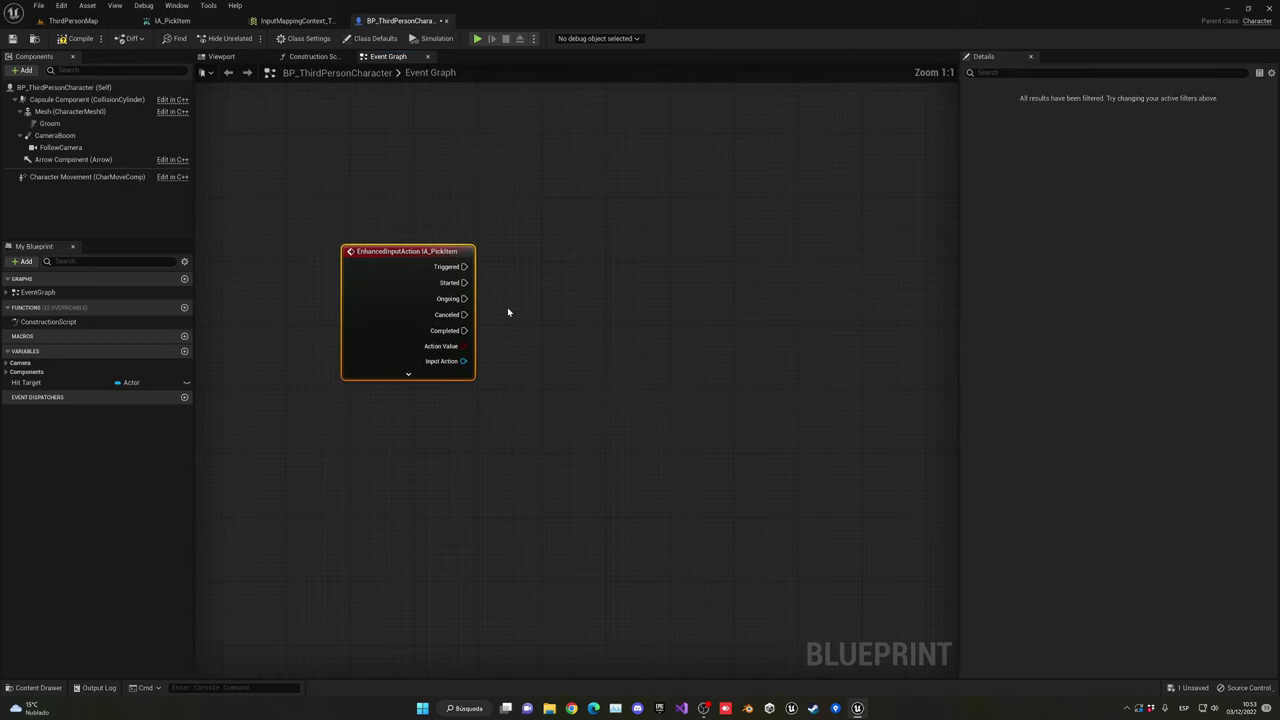
click(507, 312)
Add a B keyboard event node from a 'key' search.
right_click(362, 464)
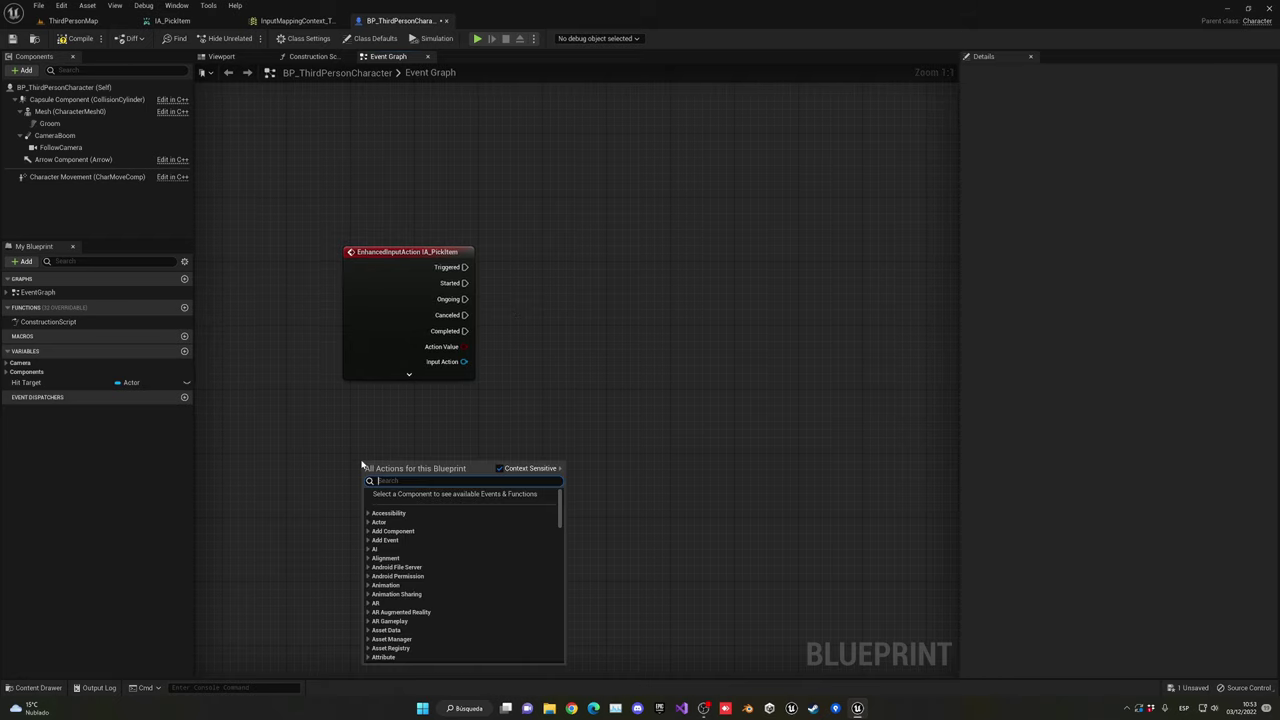
text(key)
scroll(451, 563, down, 3)
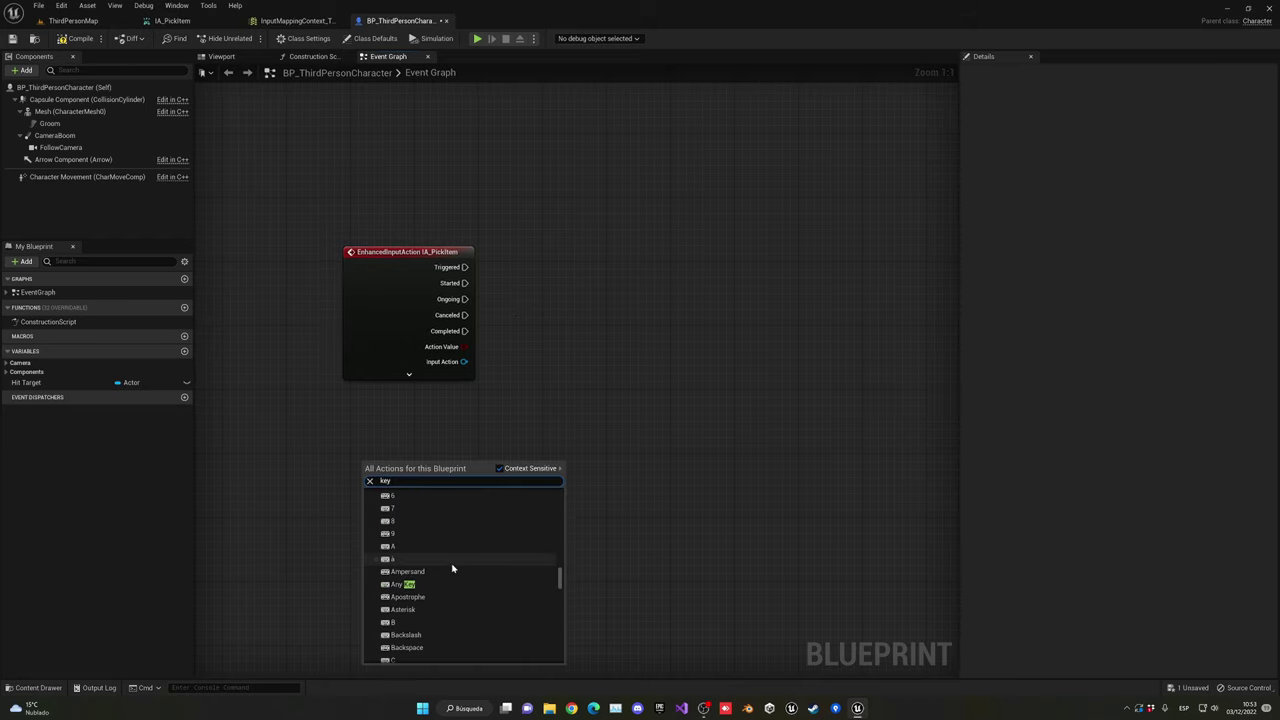
key(Escape)
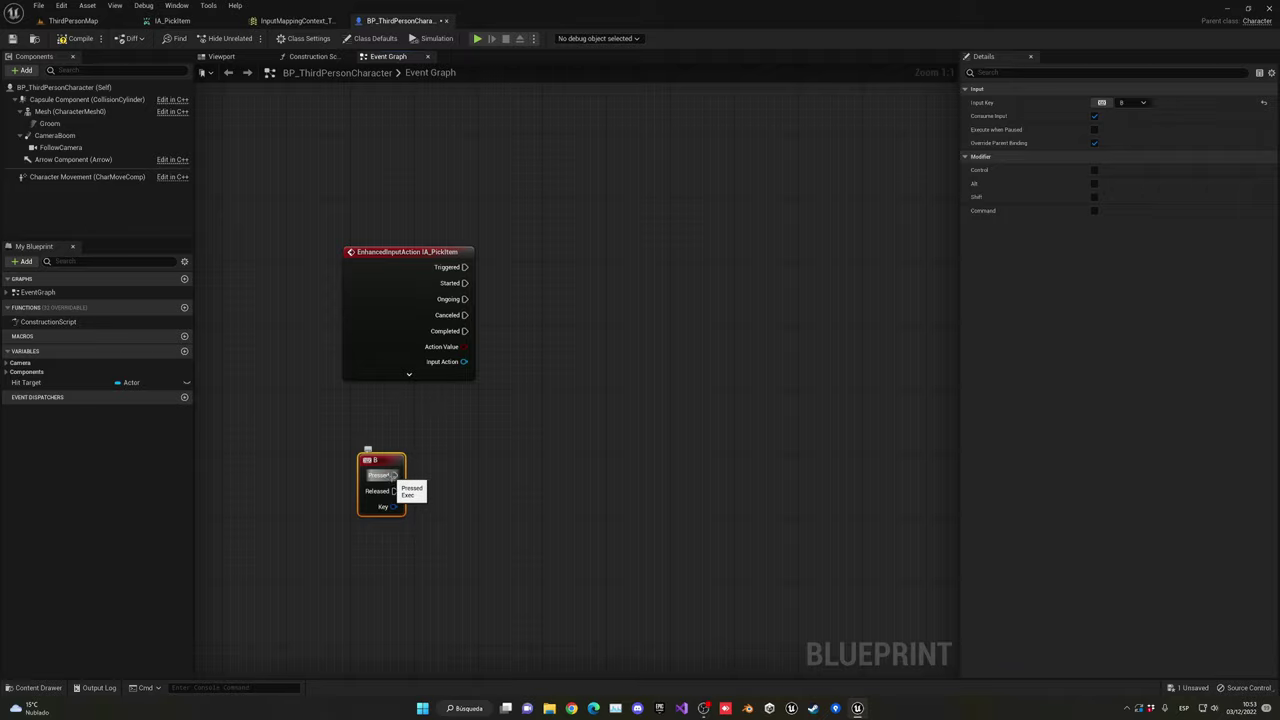
Inspect IA_PickItem's Triggered pin actions and move the B key node beneath it.
mouse_move(394, 491)
mouse_down()
mouse_move(462, 497)
mouse_move(443, 334)
mouse_up()
click(430, 293)
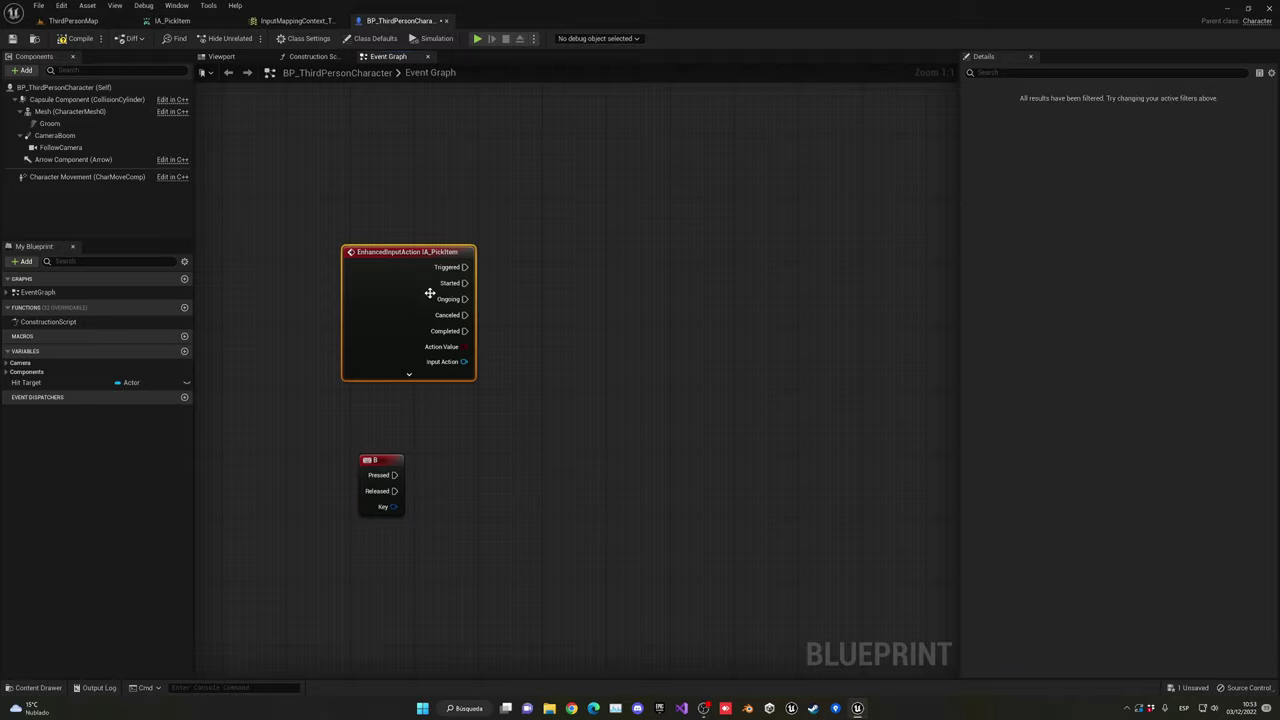
drag(464, 267, 486, 258)
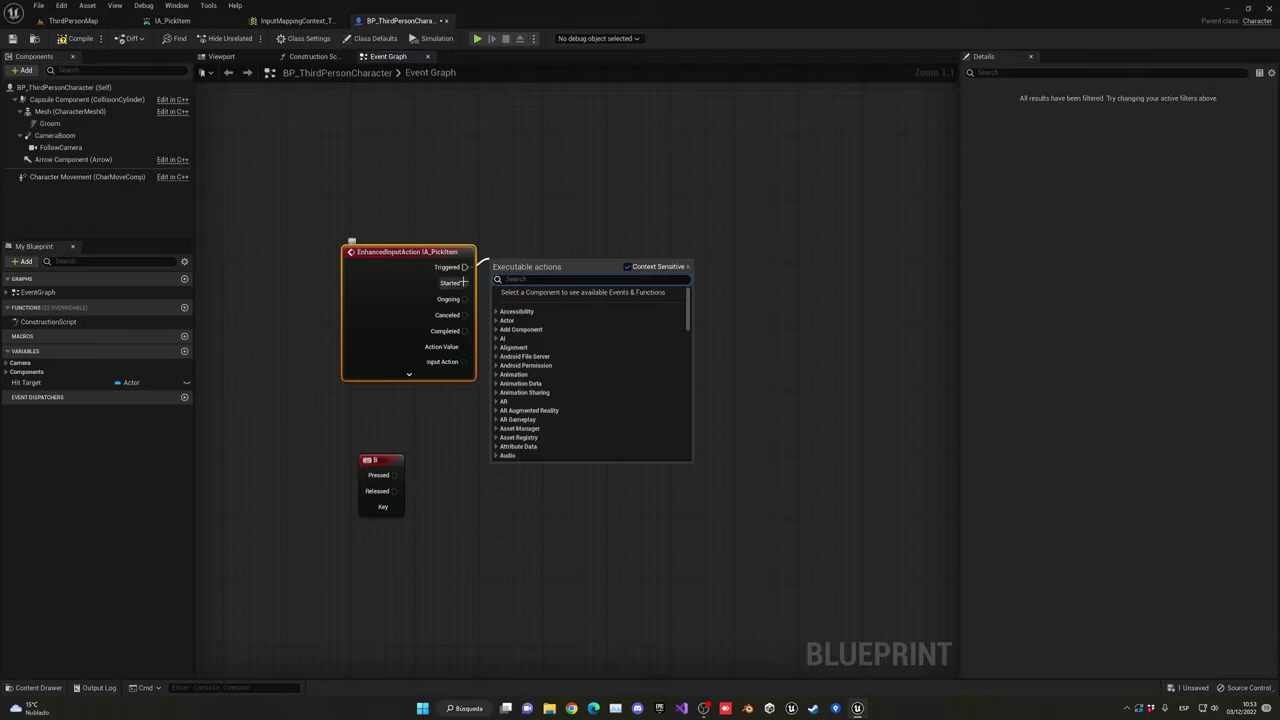
click(433, 404)
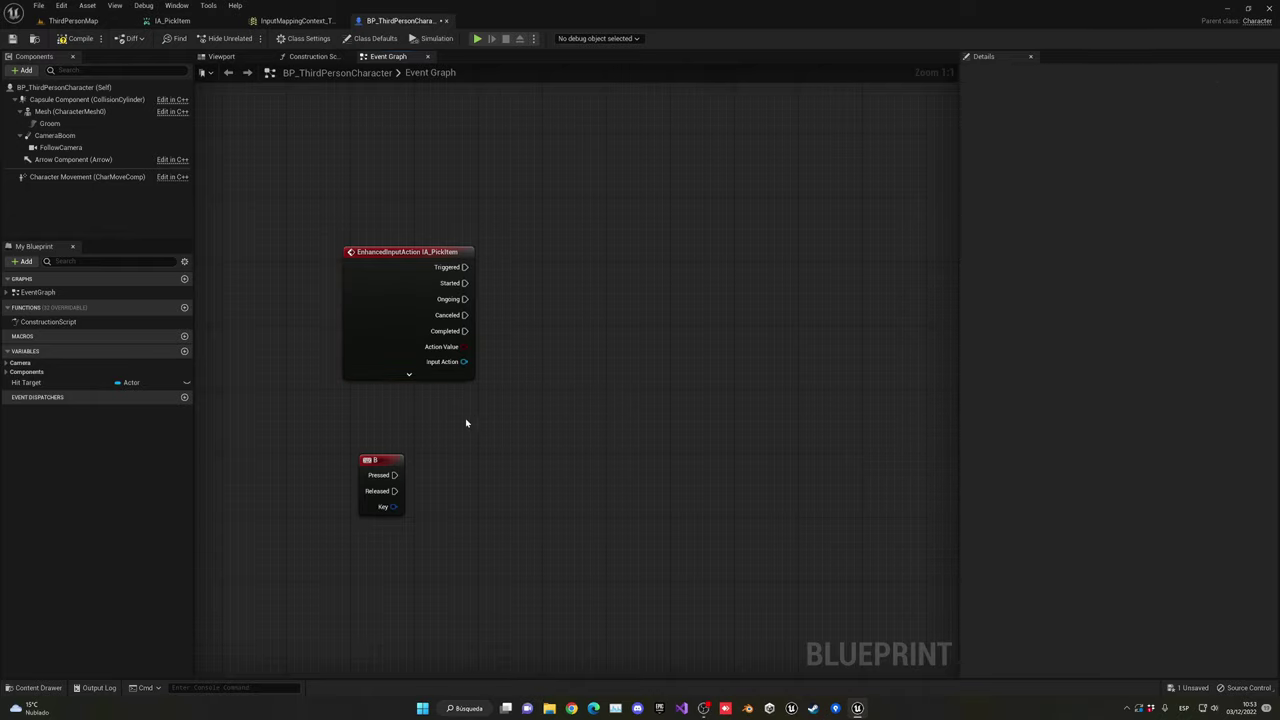
mouse_move(372, 460)
mouse_down()
mouse_move(404, 412)
mouse_move(463, 455)
mouse_up()
click(501, 402)
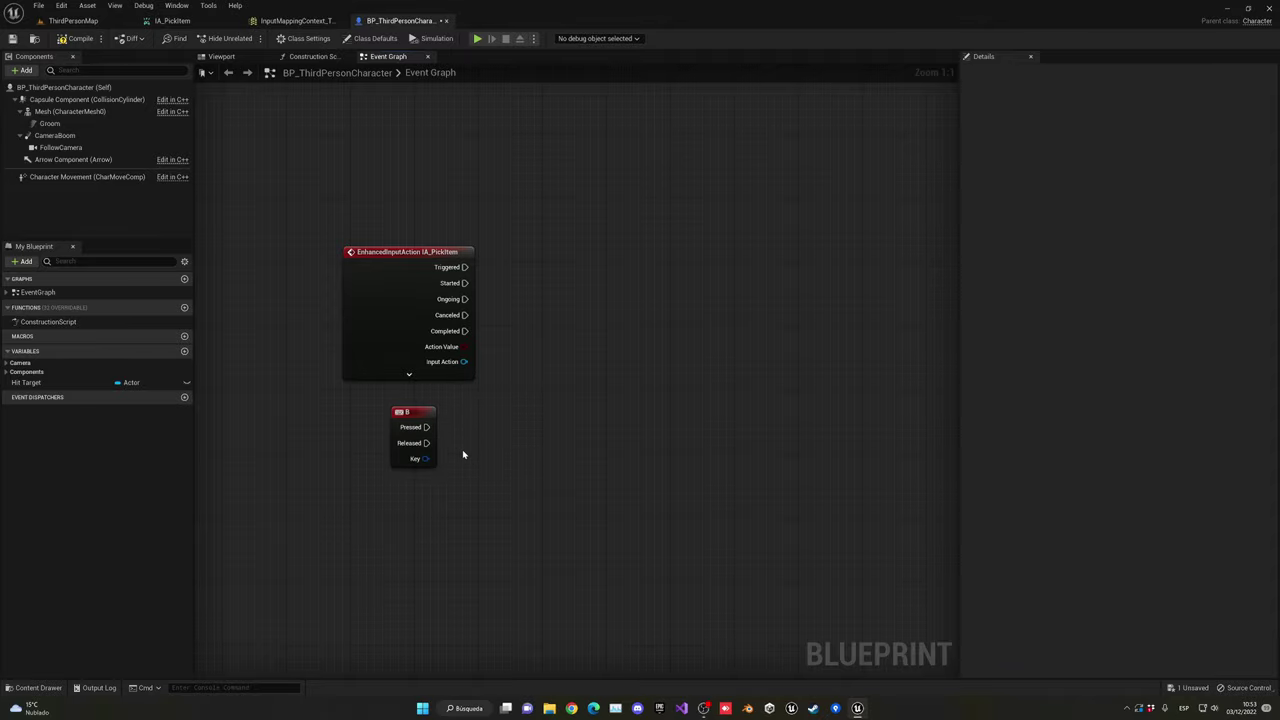
click(422, 301)
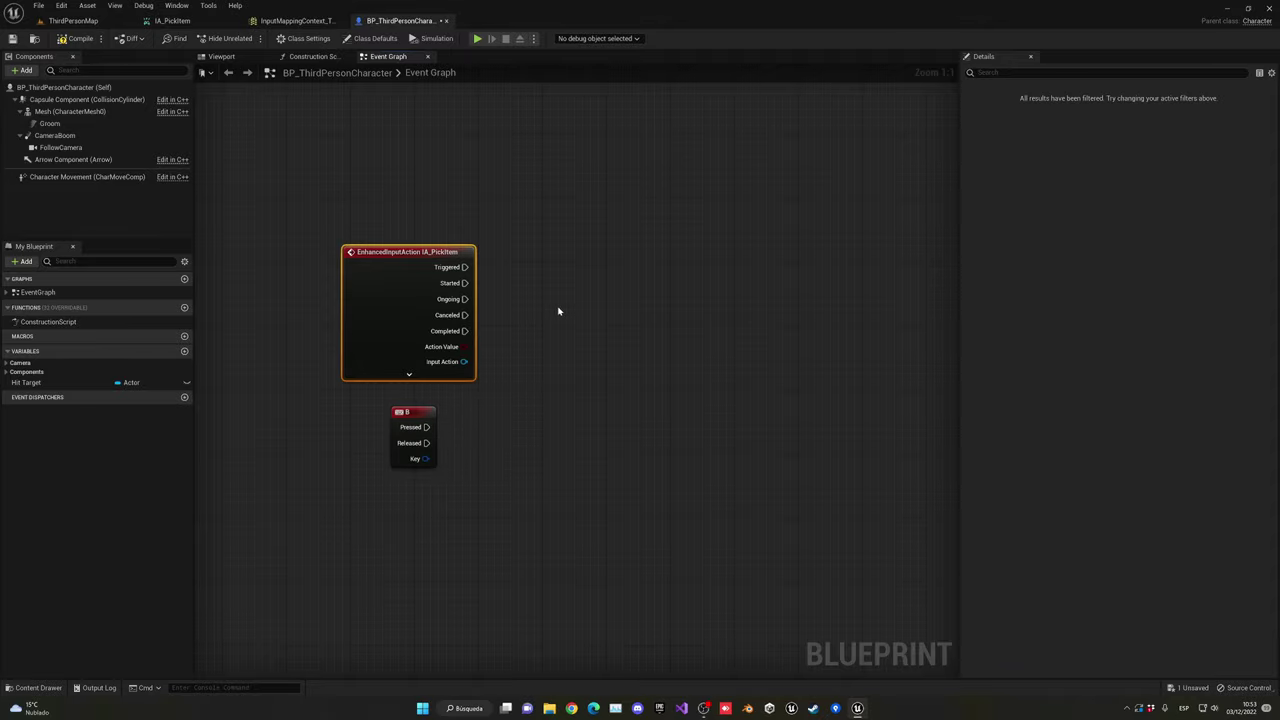
click(559, 311)
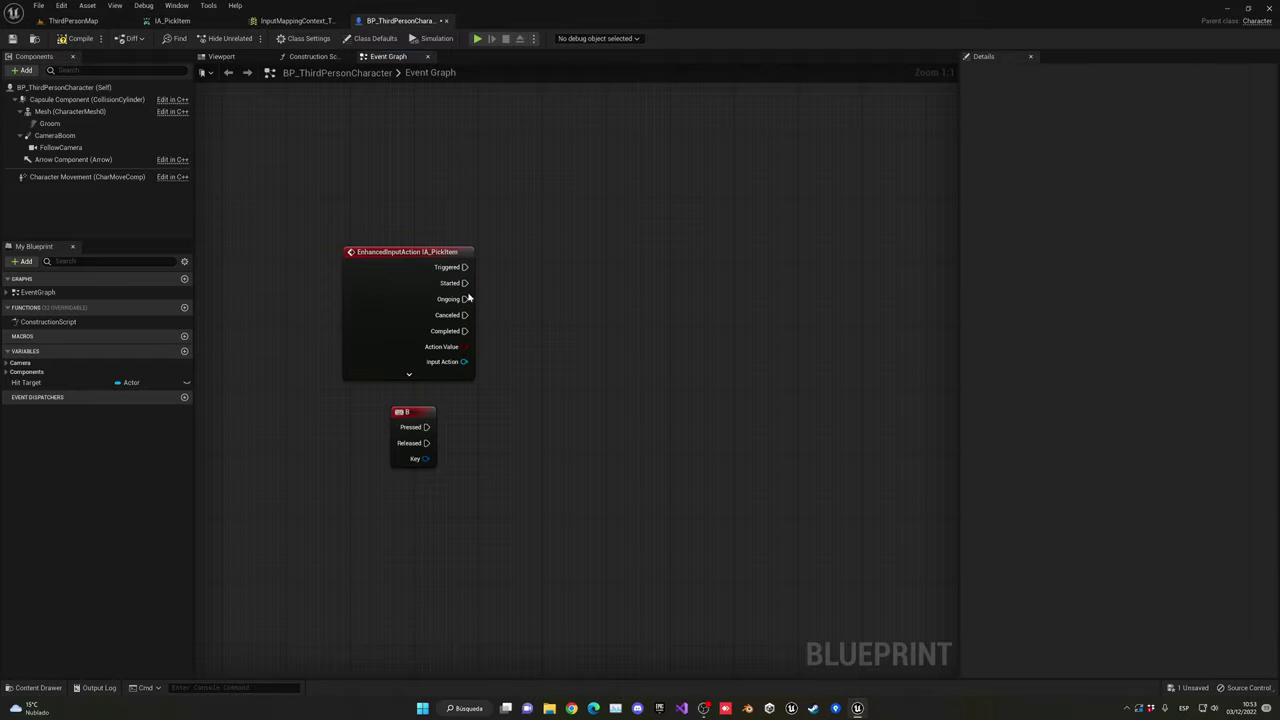
drag(465, 283, 533, 291)
drag(484, 359, 533, 288)
drag(464, 331, 560, 332)
click(513, 379)
mouse_move(467, 266)
mouse_down()
mouse_move(530, 271)
mouse_move(520, 258)
mouse_up()
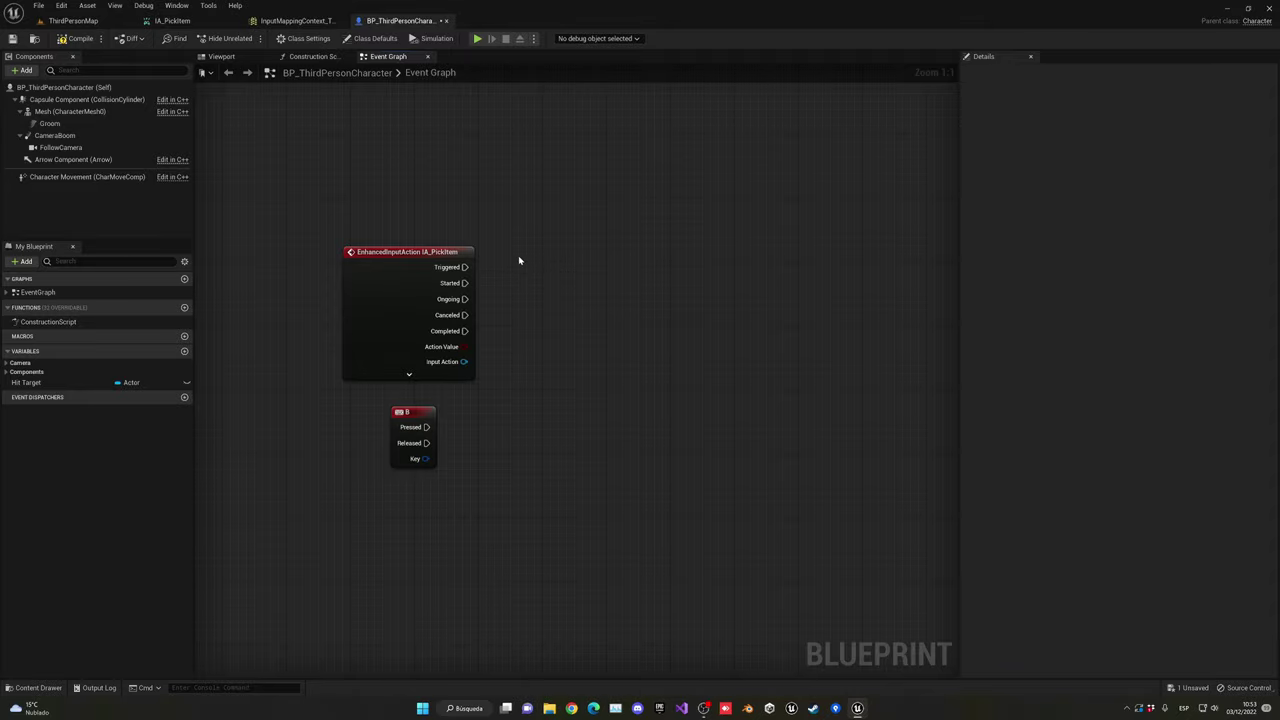
click(386, 258)
drag(477, 303, 505, 308)
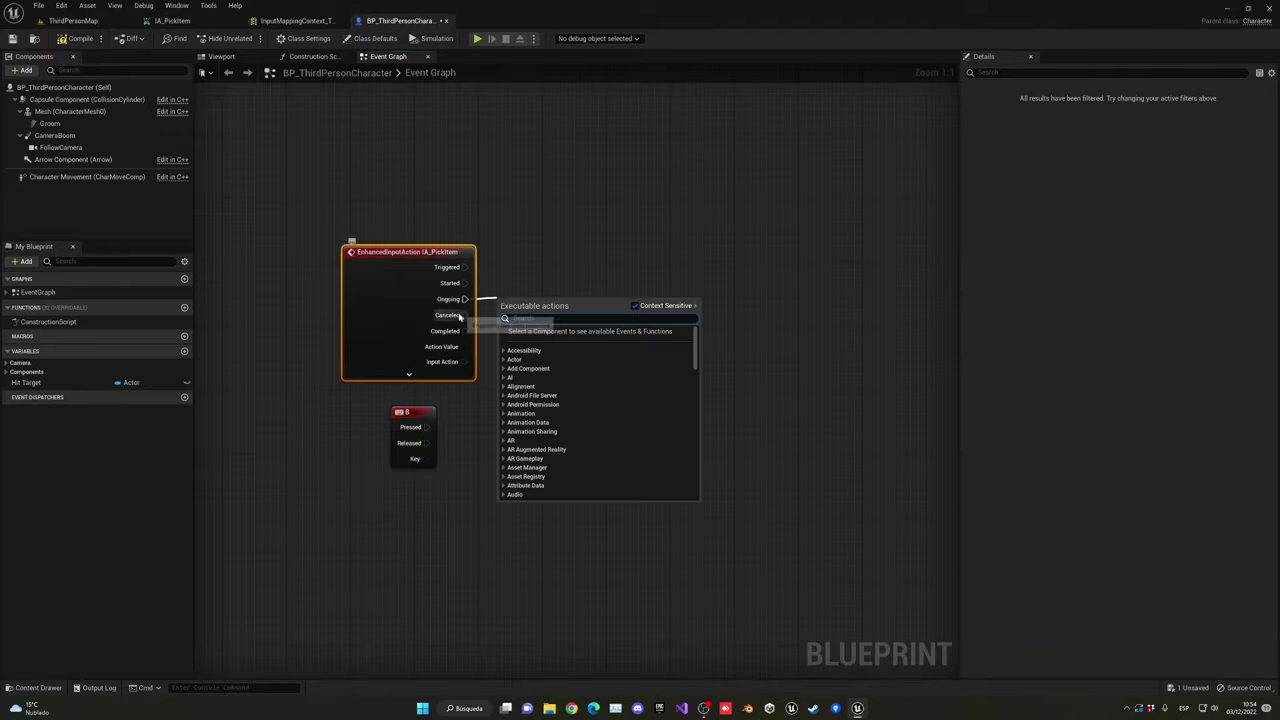
click(487, 346)
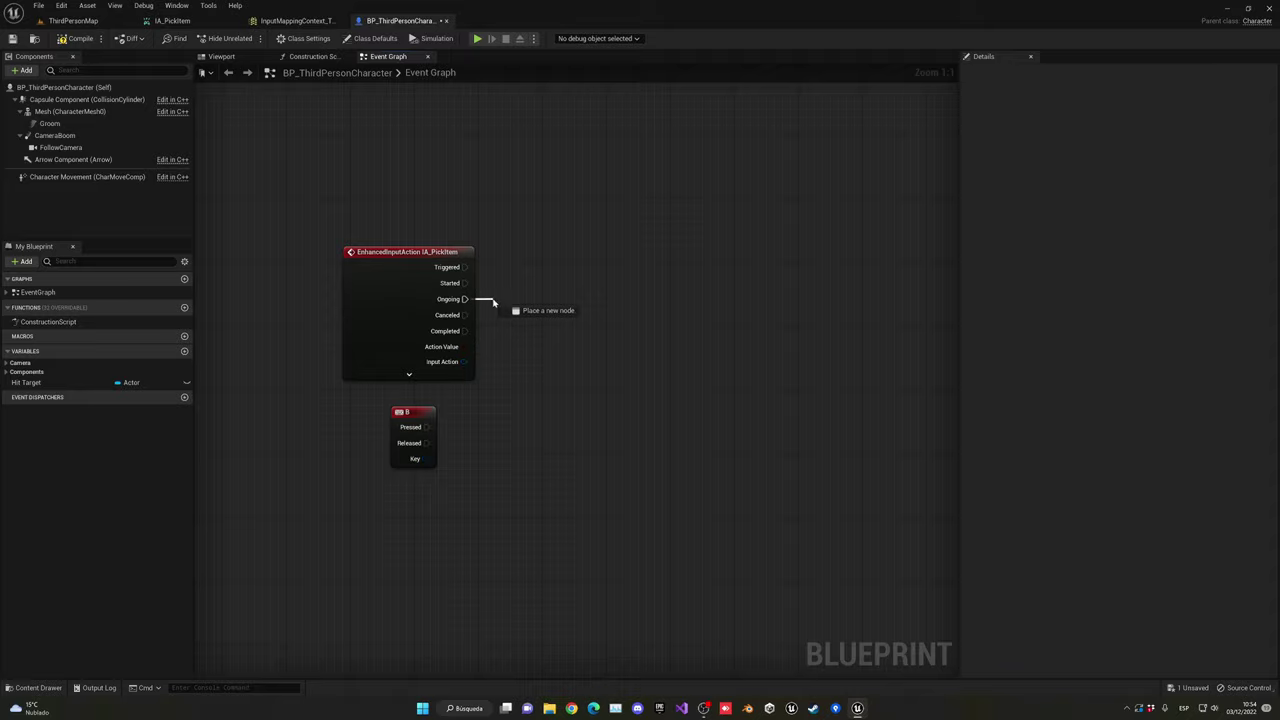
drag(470, 308, 490, 313)
click(489, 344)
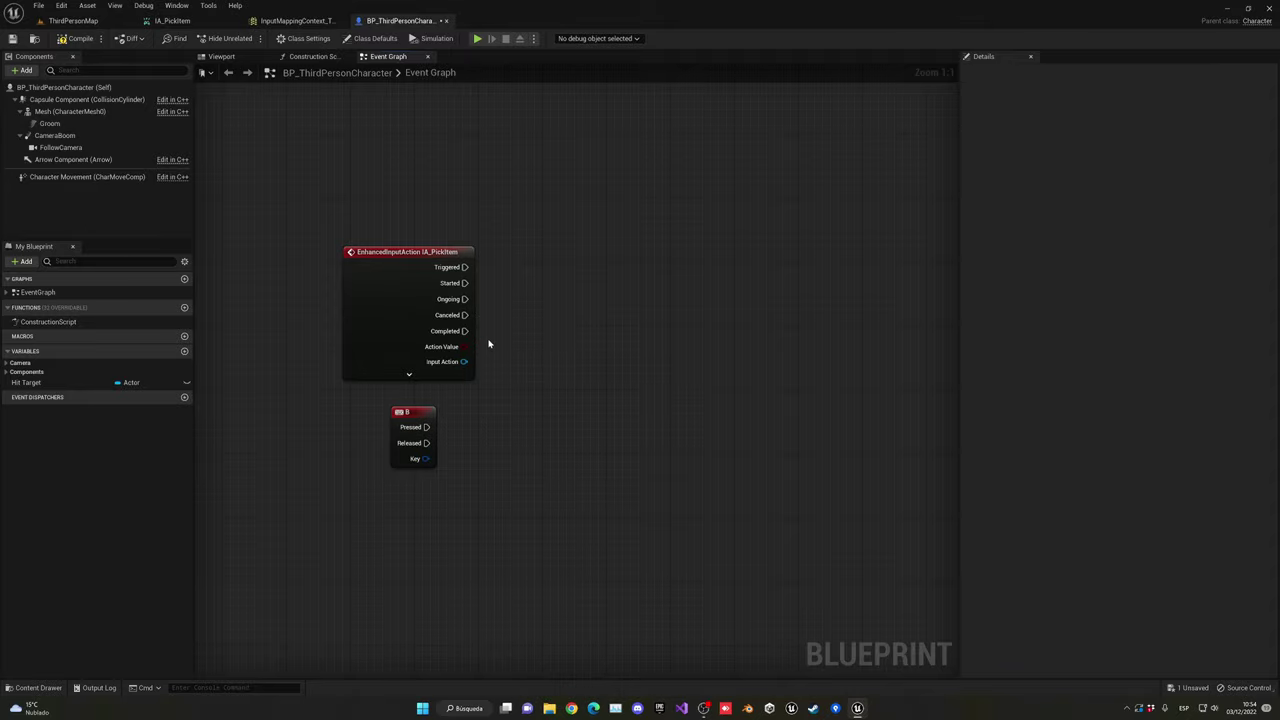
drag(464, 267, 519, 270)
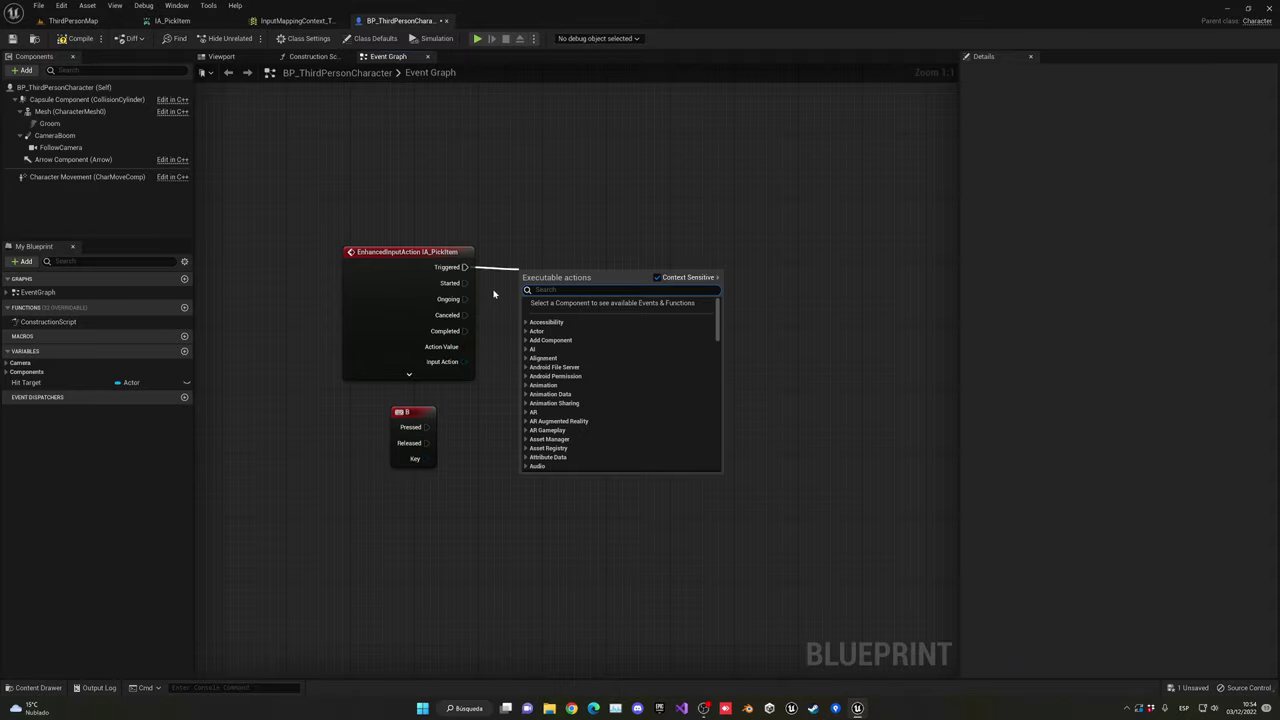
click(494, 295)
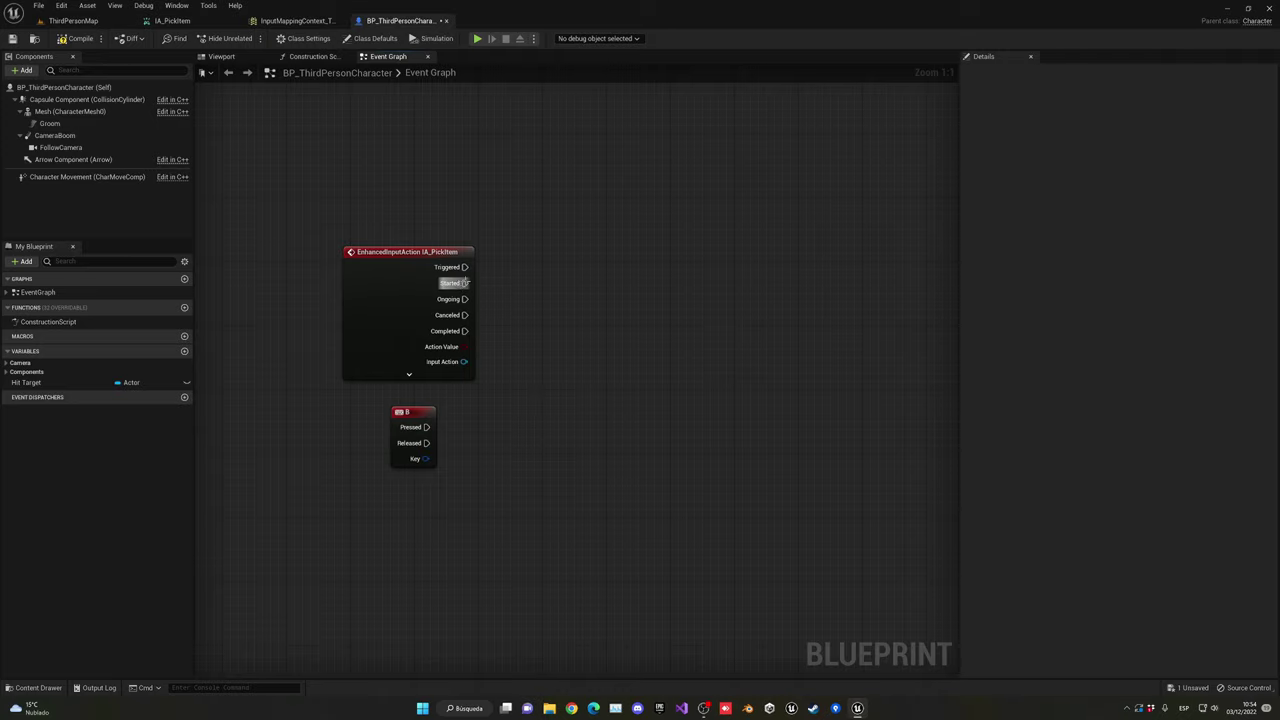
drag(465, 283, 524, 286)
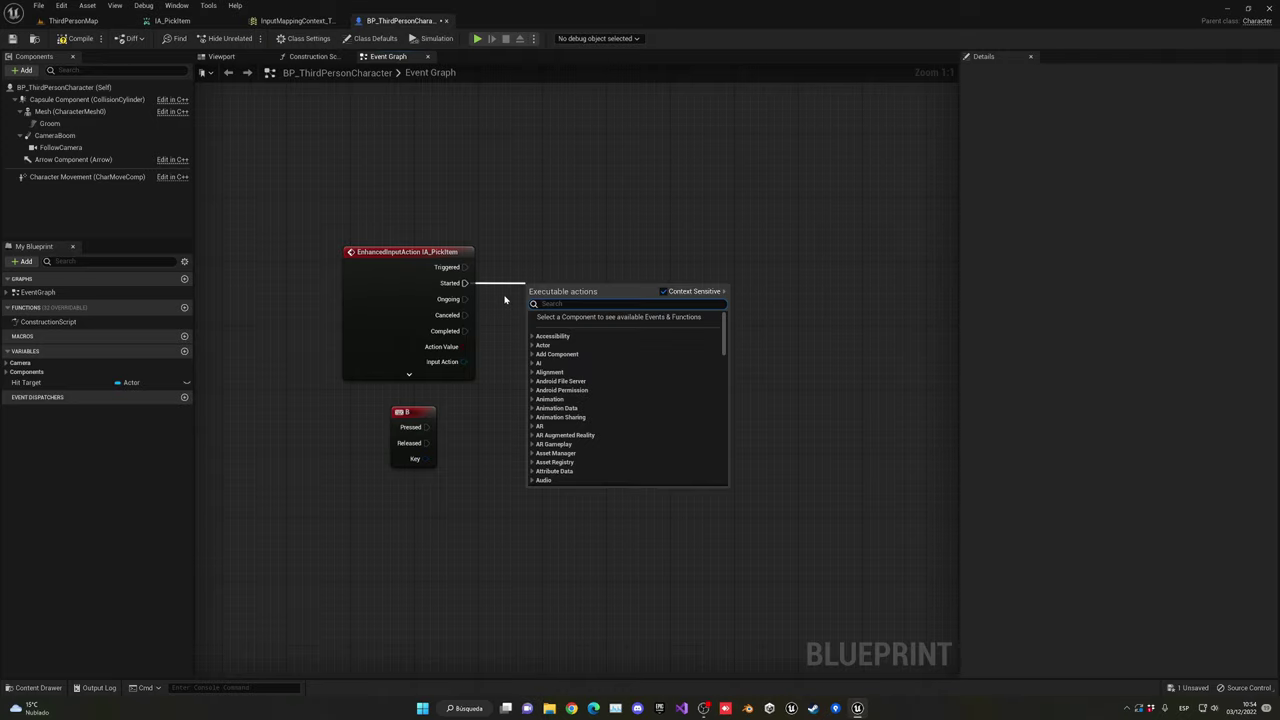
click(505, 299)
drag(465, 331, 535, 333)
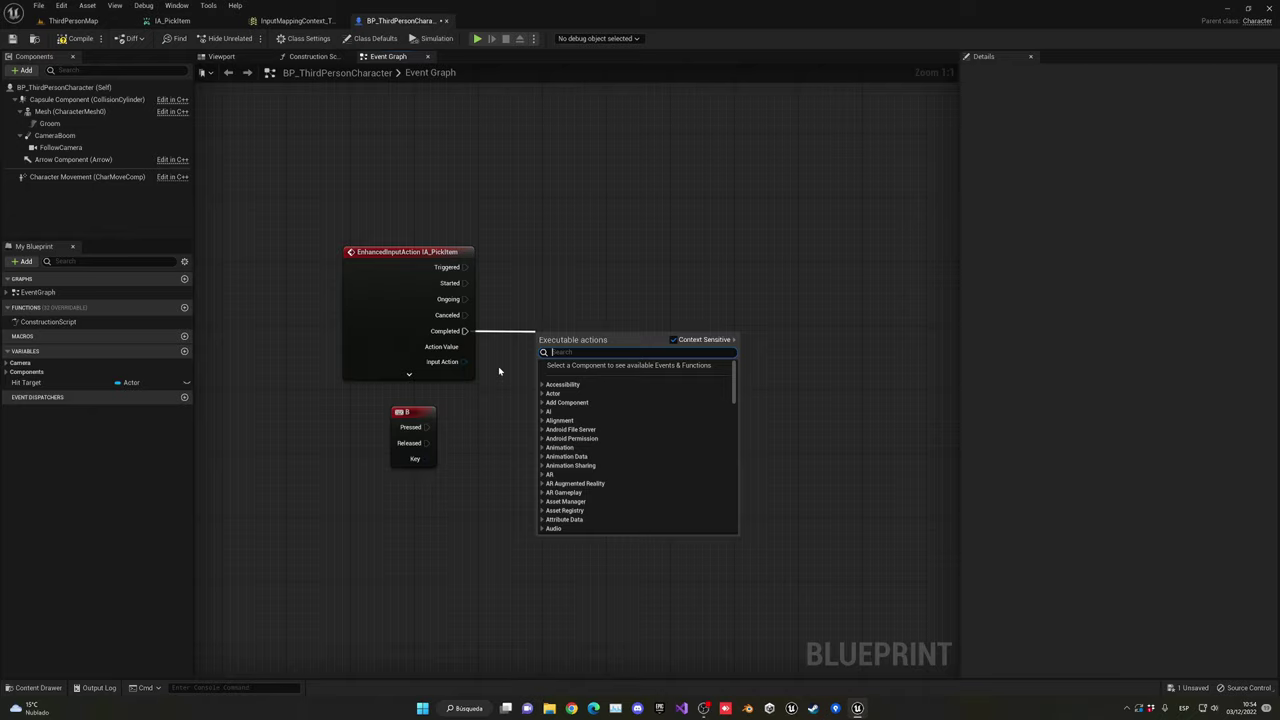
click(498, 366)
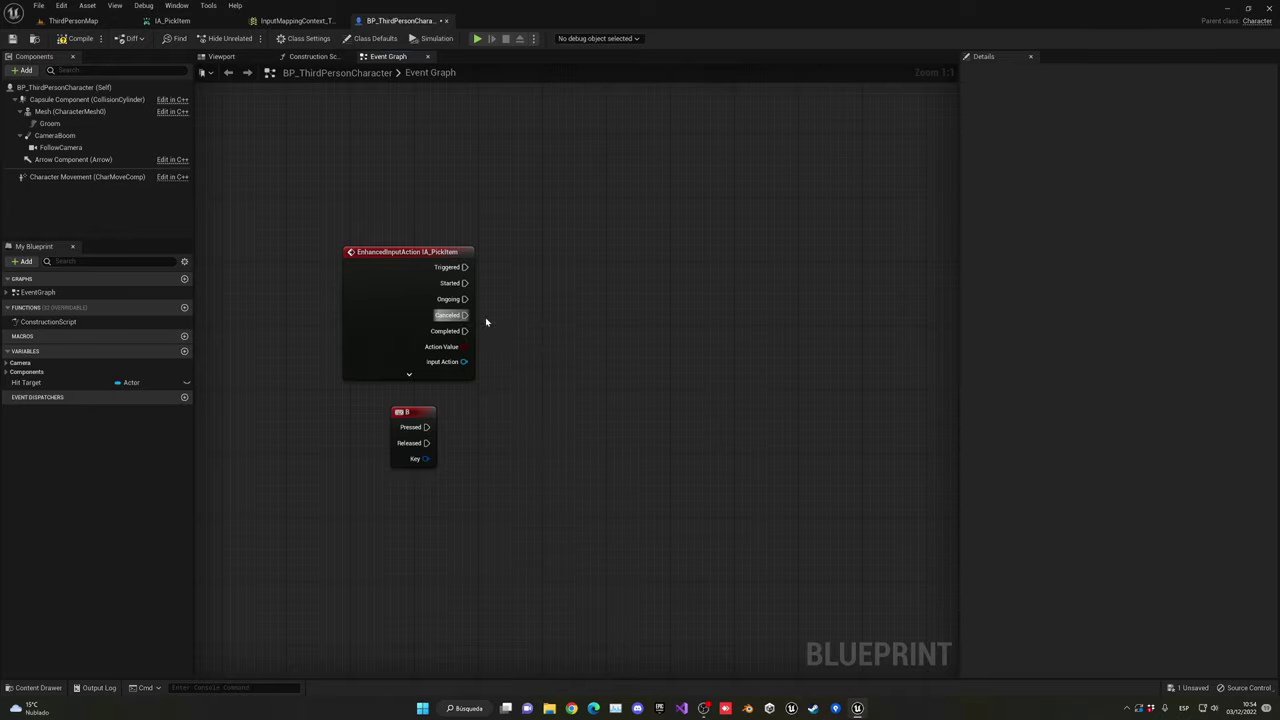
drag(465, 315, 520, 320)
click(546, 425)
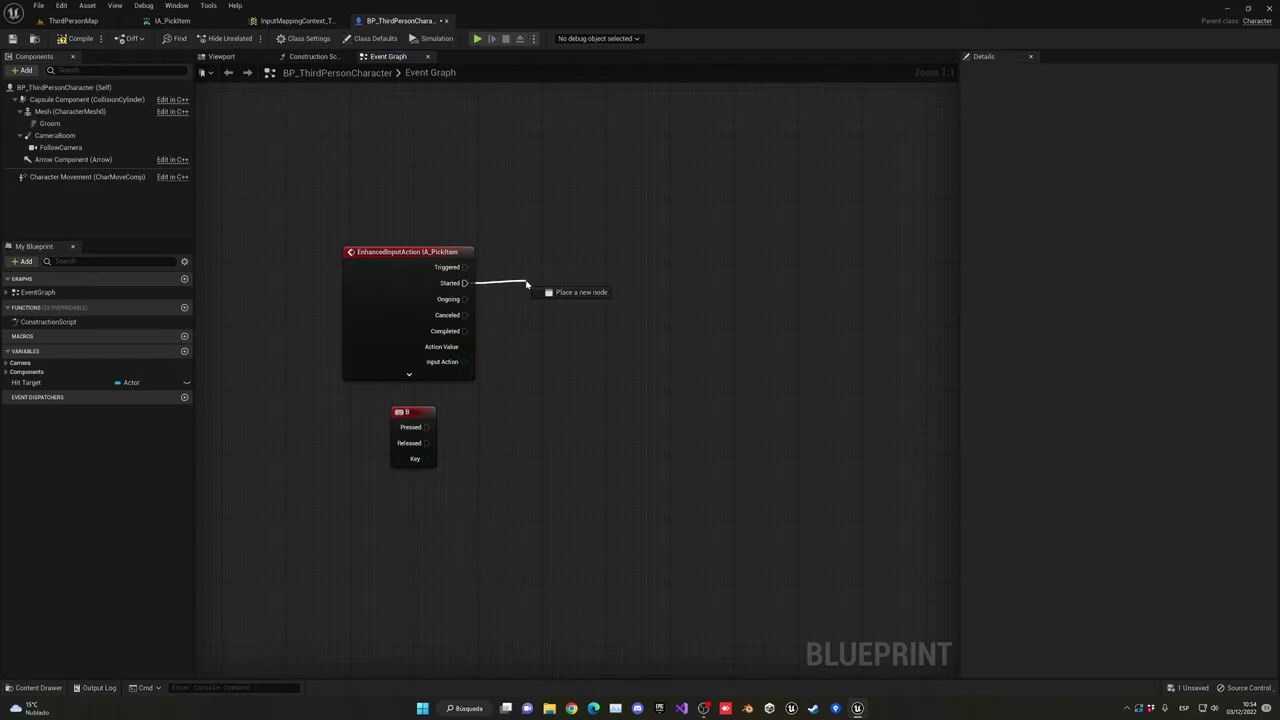
Wire a Print String reading 'Item picked' from Started, and delete the B key node.
drag(465, 283, 527, 284)
text(pri)
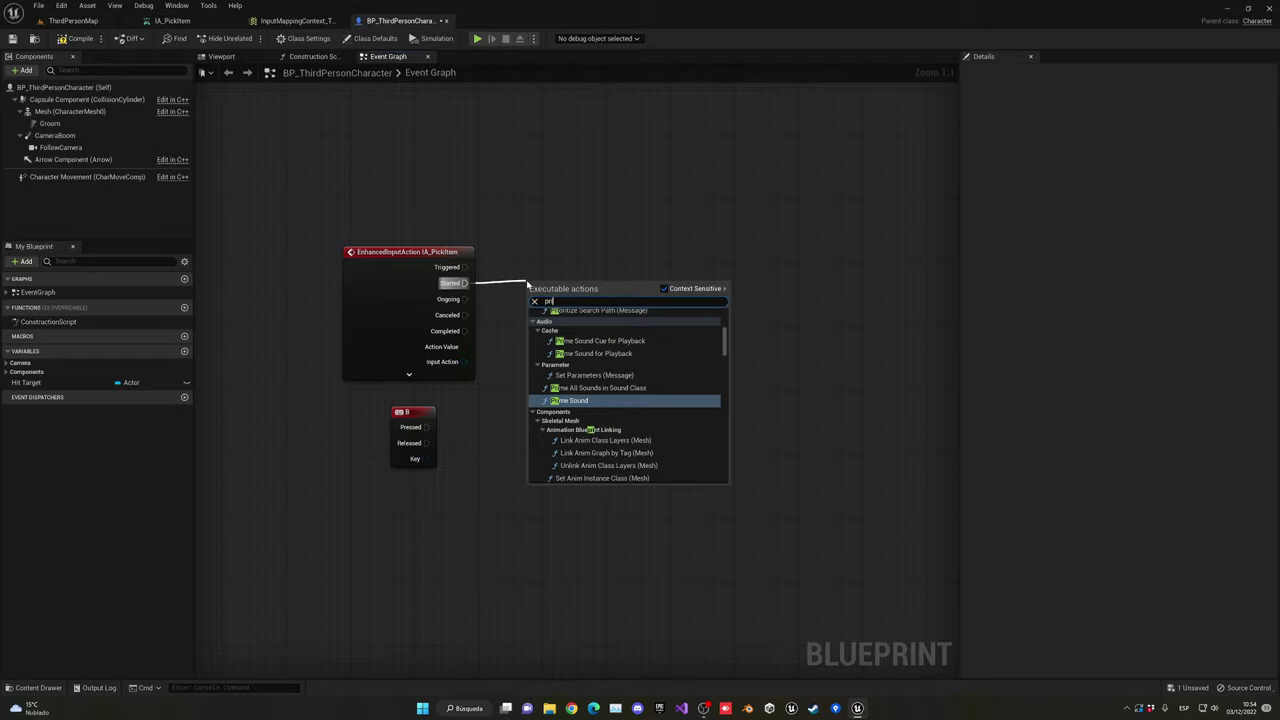
text(nt)
click(570, 343)
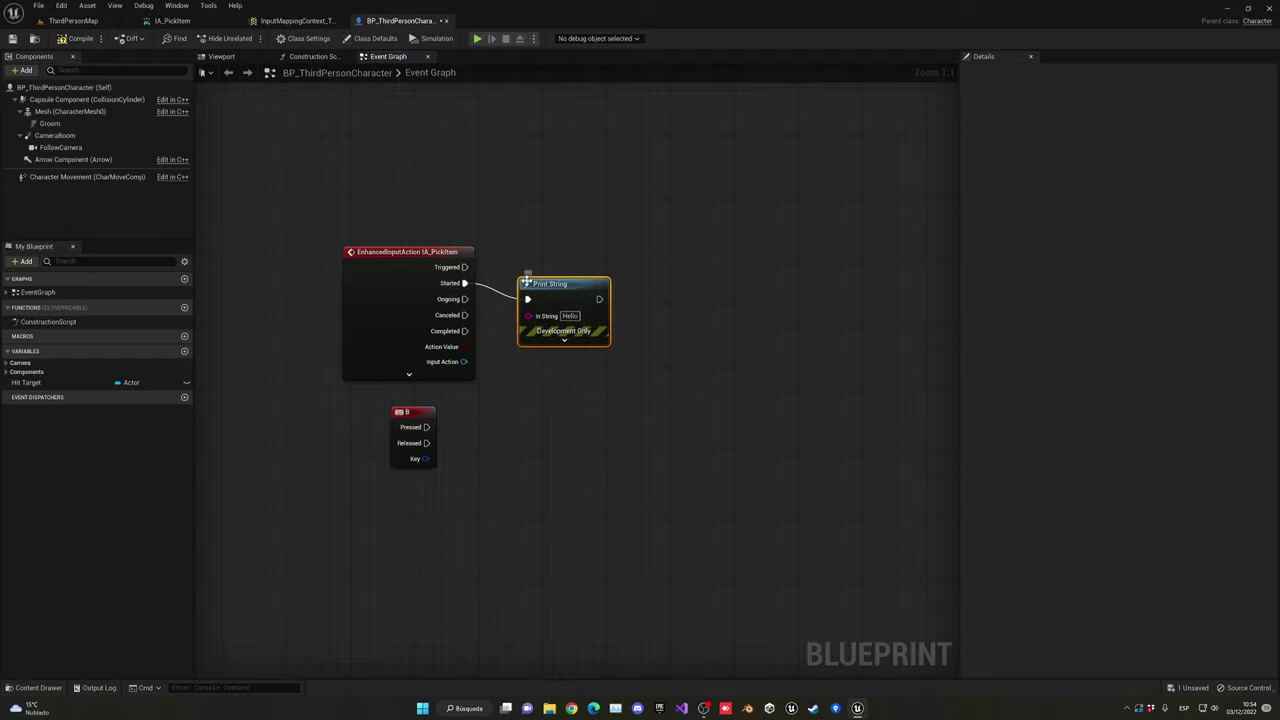
text(Item )
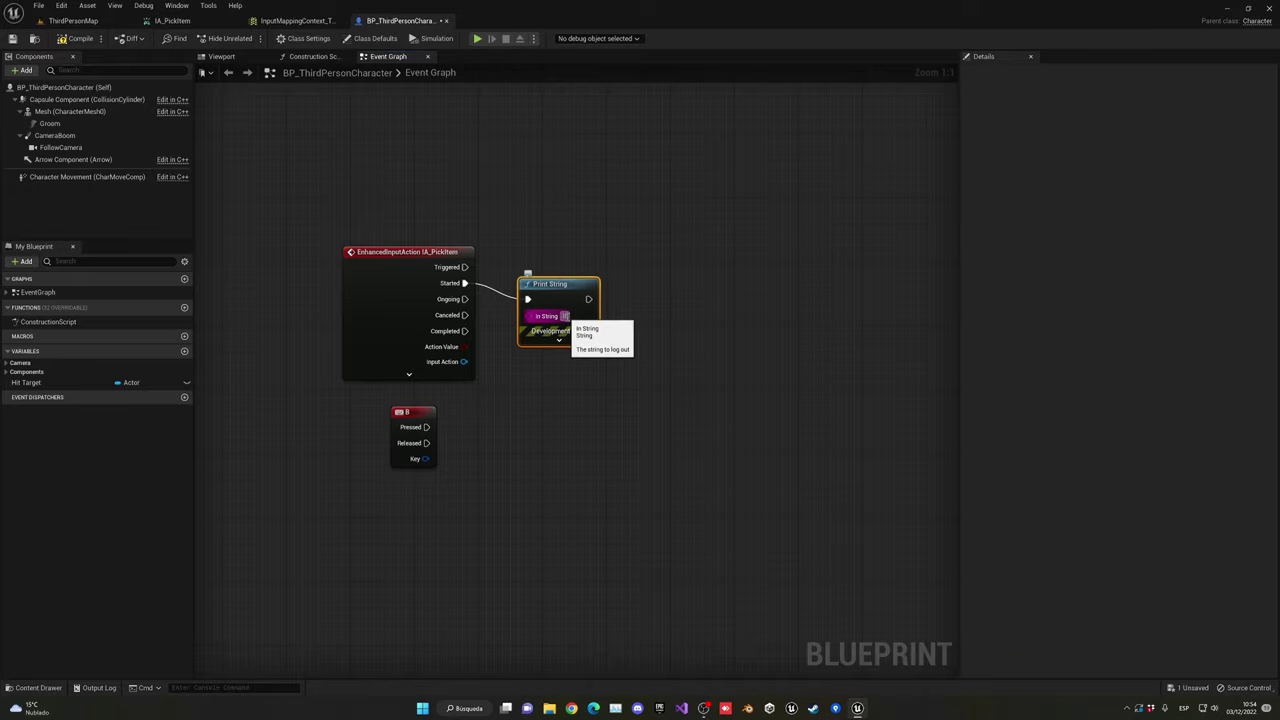
text(picked)
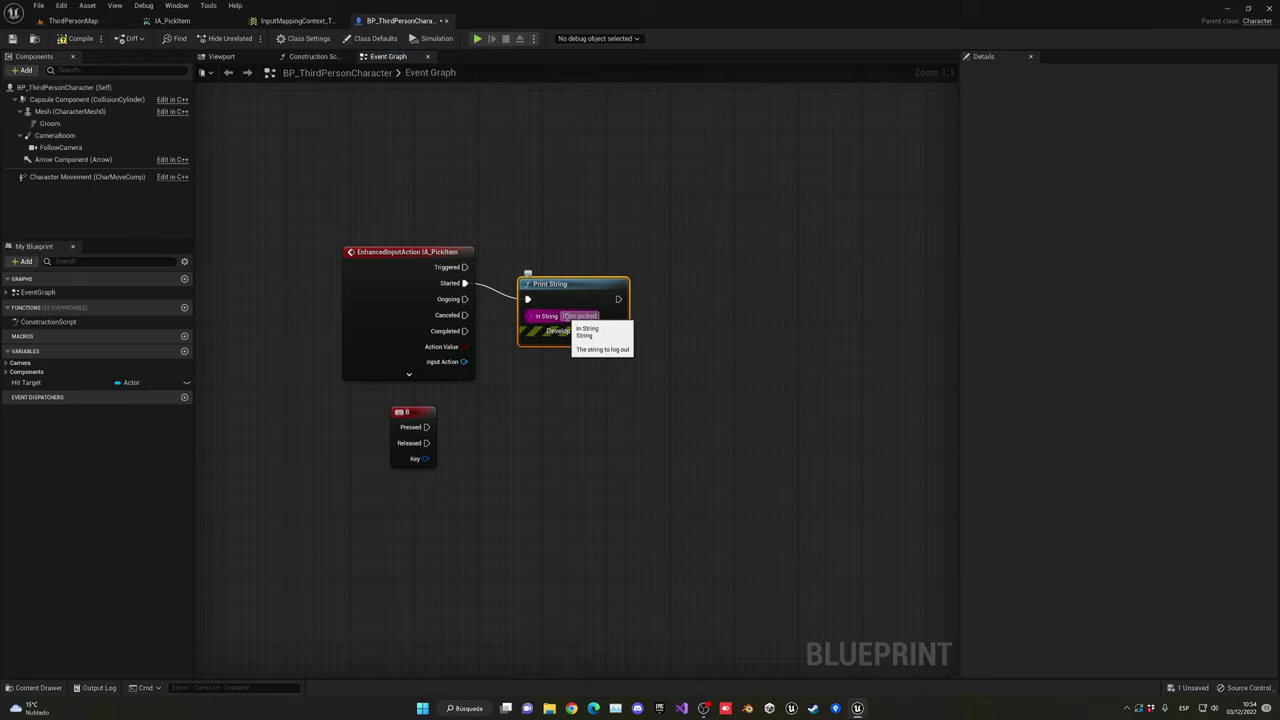
click(418, 418)
key(Delete)
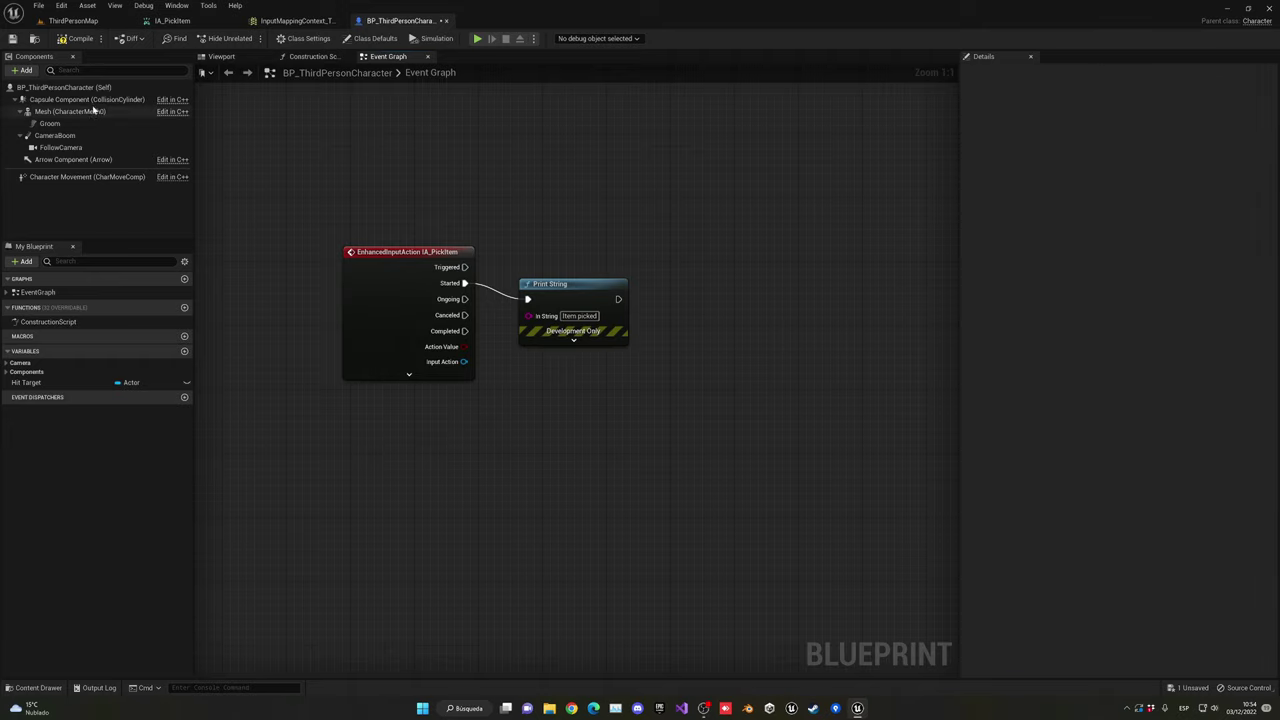
Save the character blueprint, review its graph nodes, then bring up the IA_PickItem mapping context asset.
click(13, 38)
right_drag(351, 190, 689, 379)
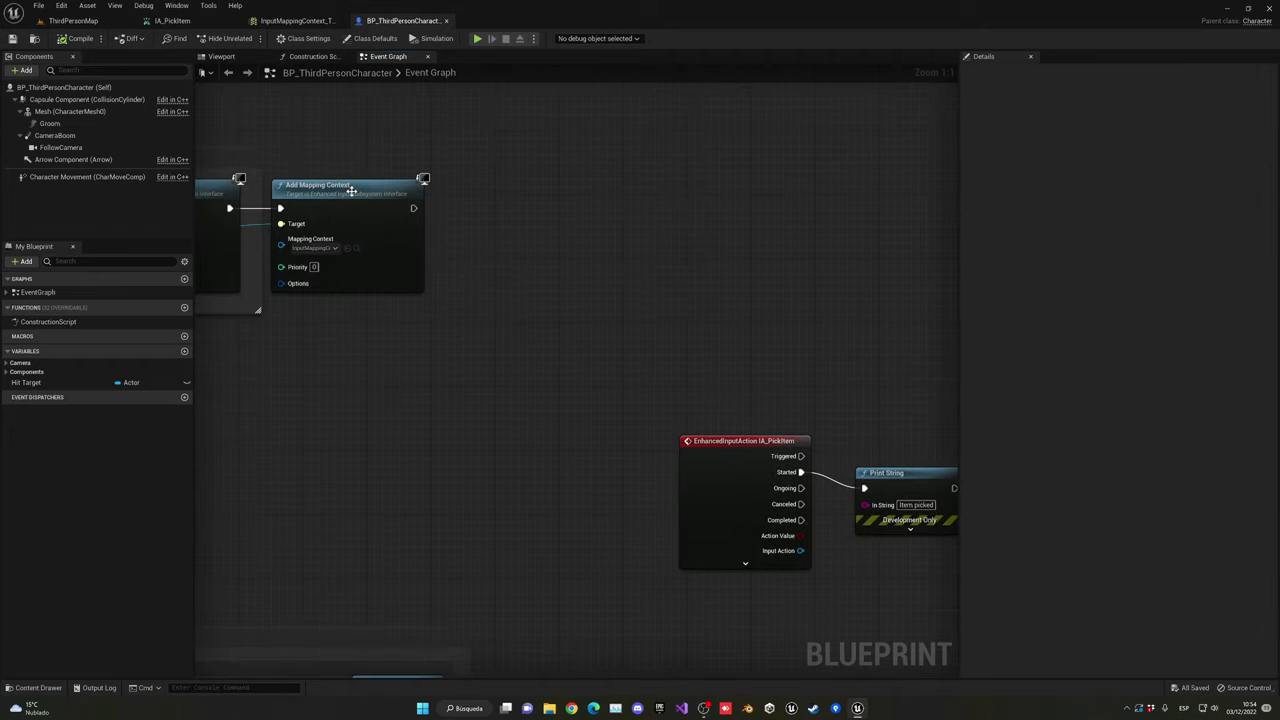
click(351, 190)
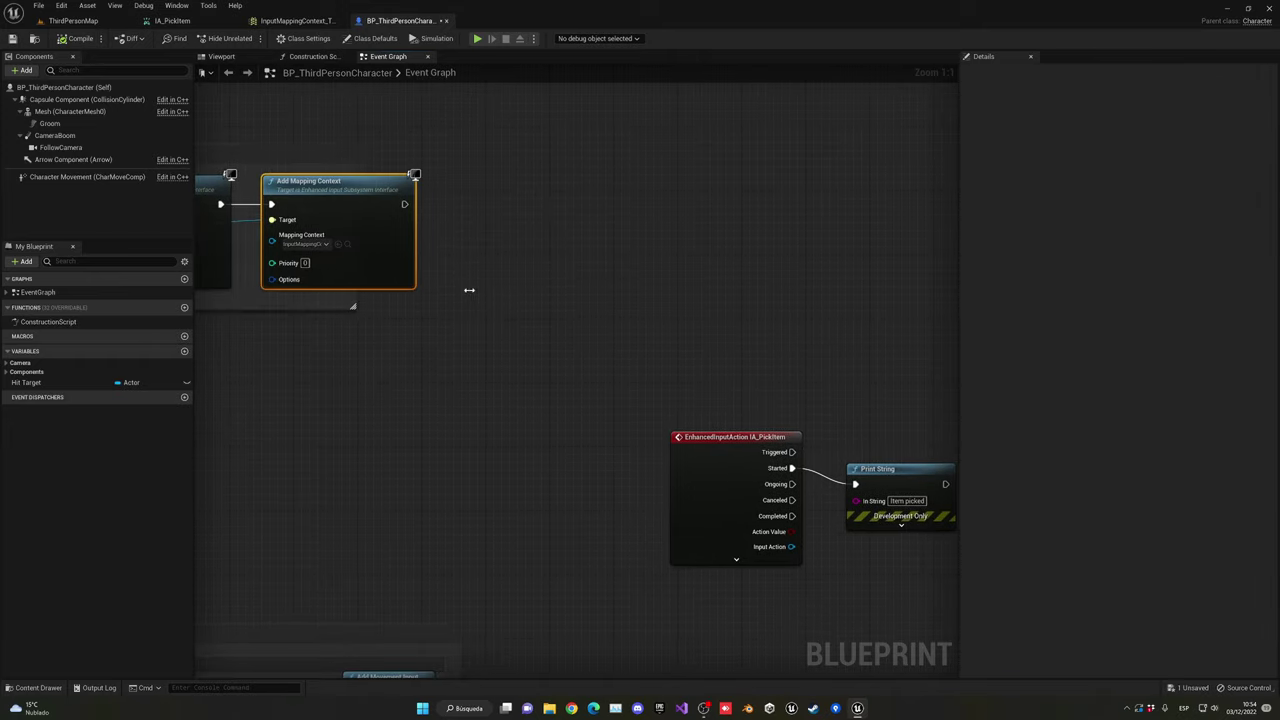
click(620, 303)
right_drag(620, 303, 430, 229)
drag(455, 320, 778, 539)
click(778, 539)
right_drag(619, 298, 532, 247)
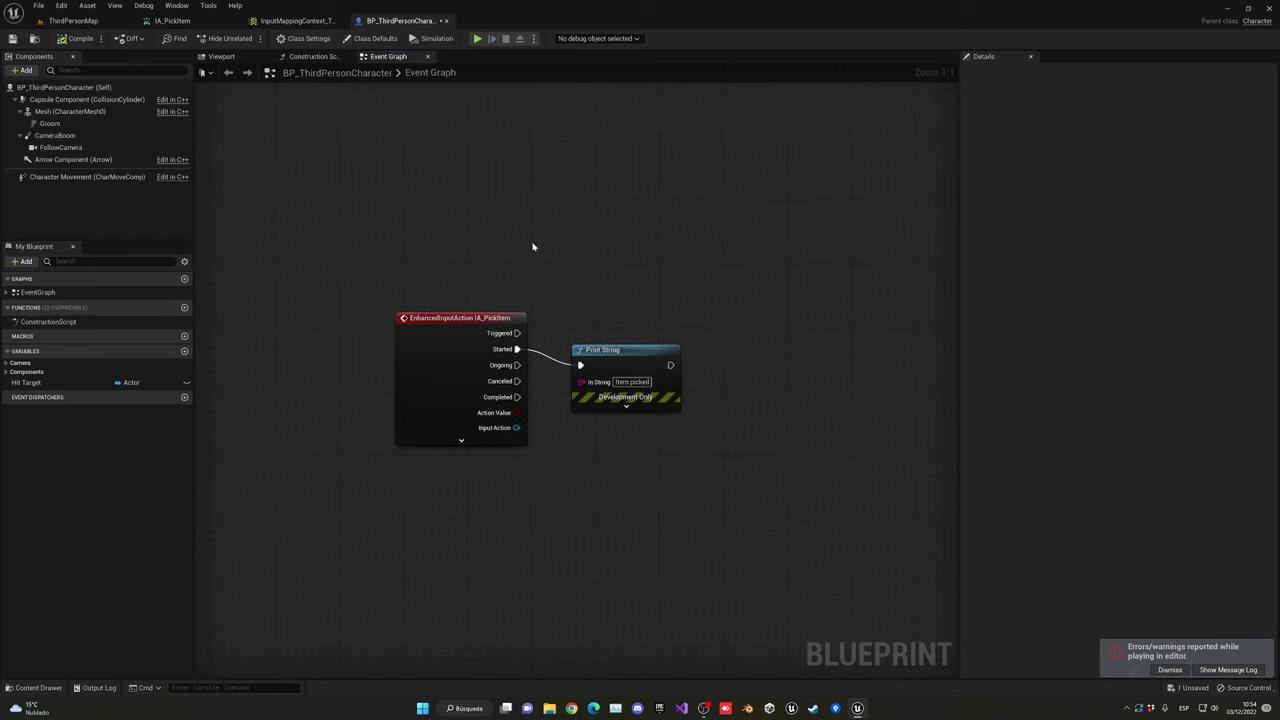
click(200, 22)
click(275, 21)
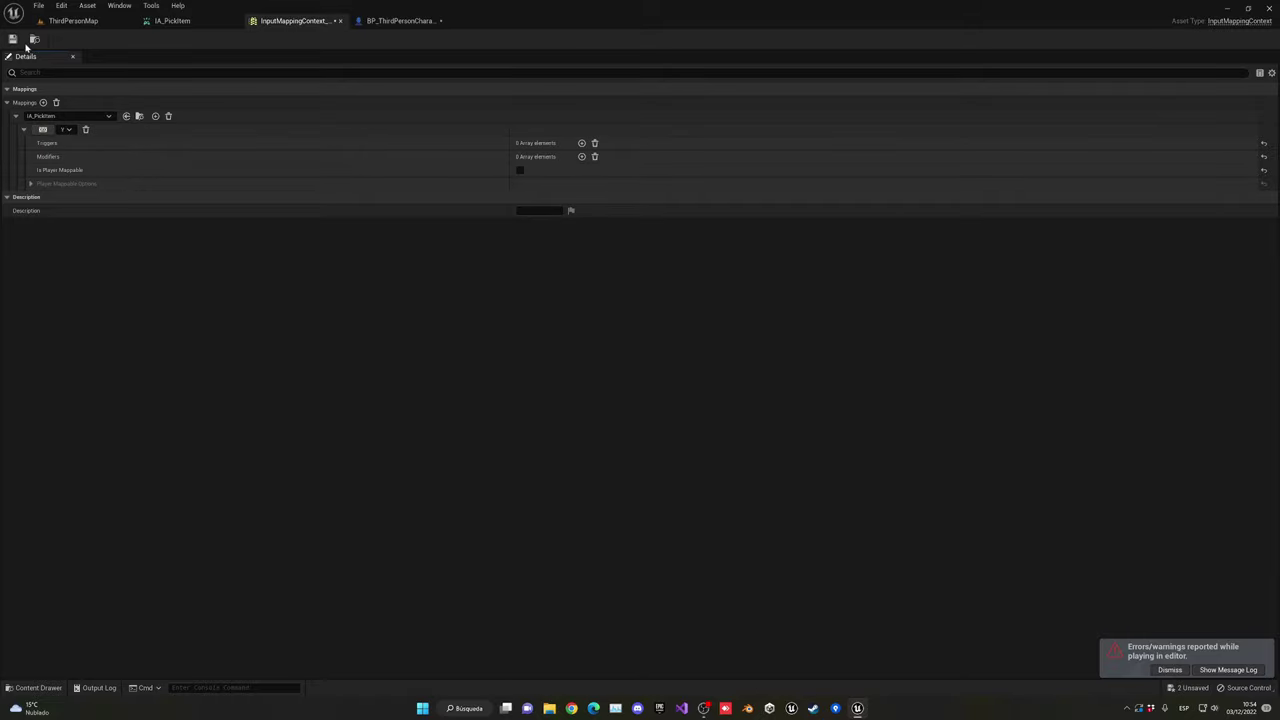
Play-test ThirdPersonMap, pressing the pick key repeatedly to print 'Item picked', then return to the blueprint.
click(110, 21)
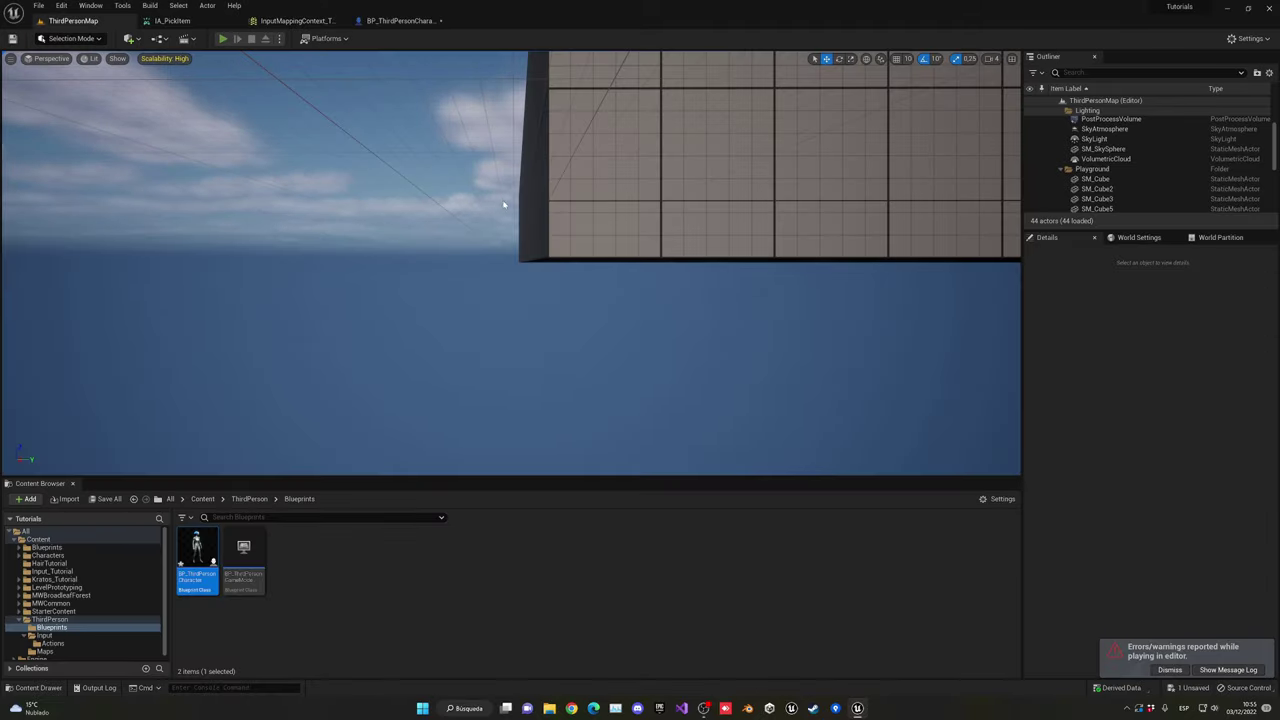
key(alt+p)
key(e)
key(e)
key(e)
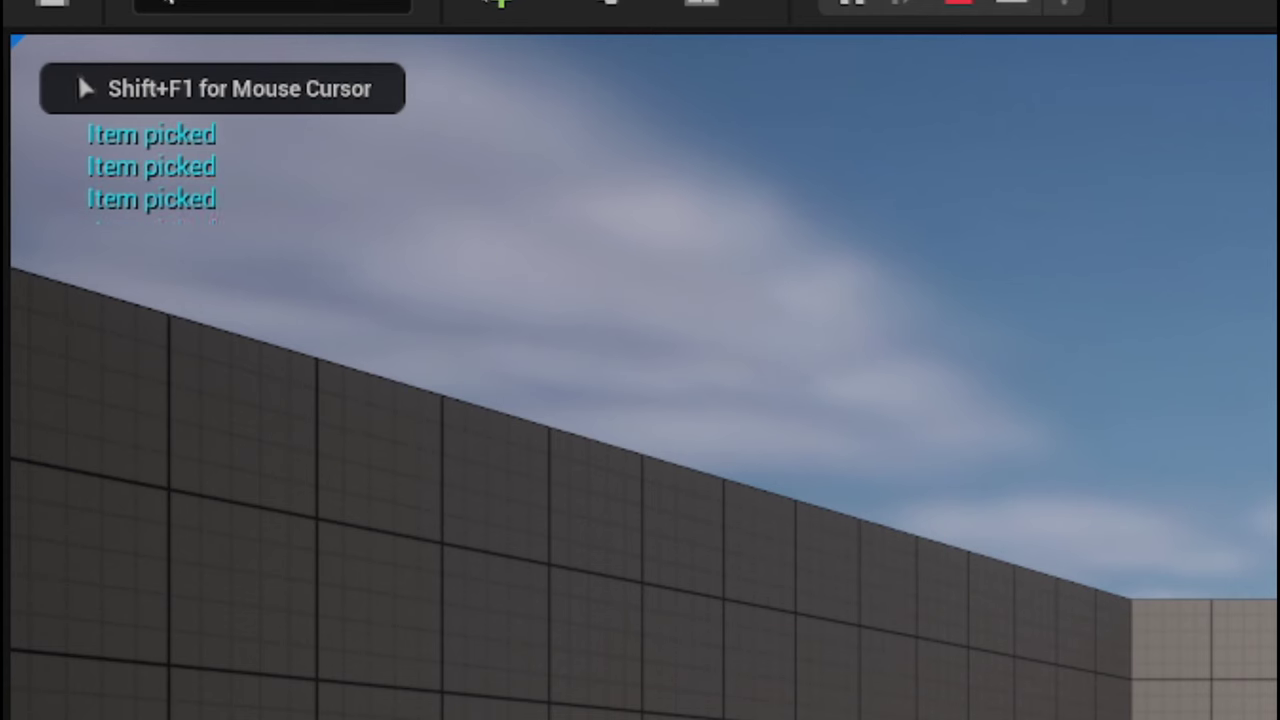
key(e)
key(e)
key(e)
key(e)
key(e)
key(e)
key(e)
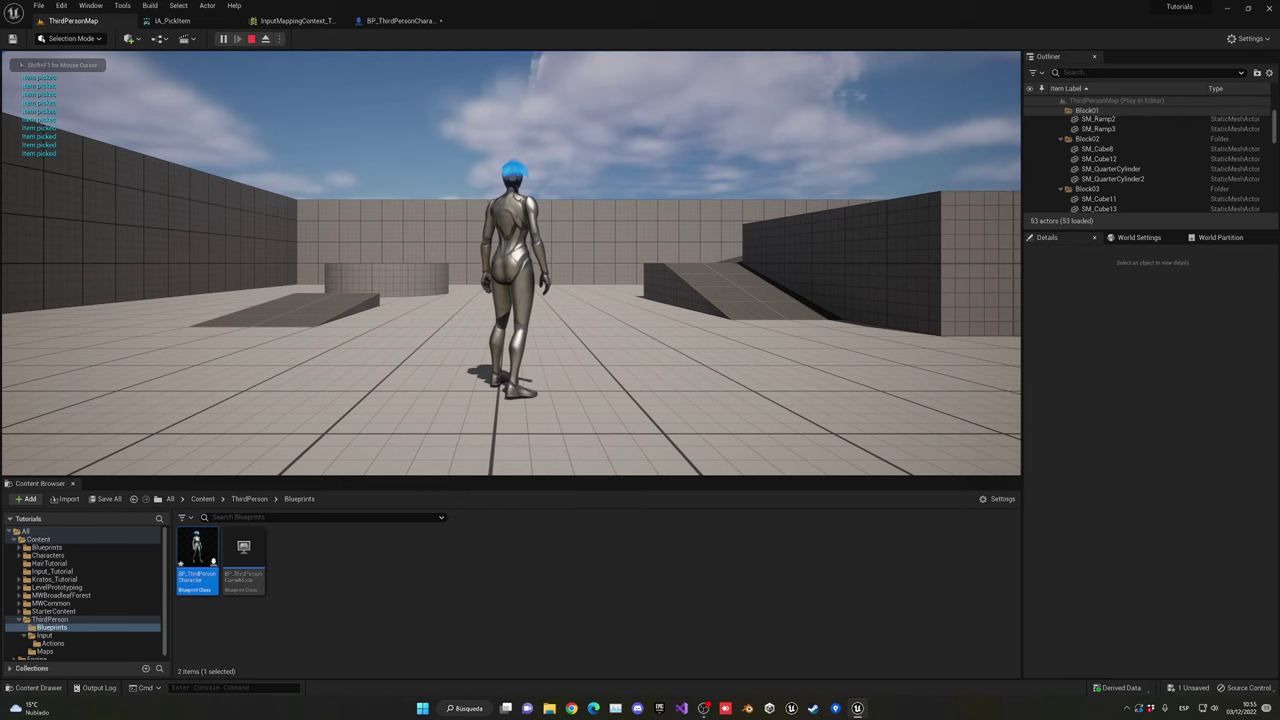
key(Escape)
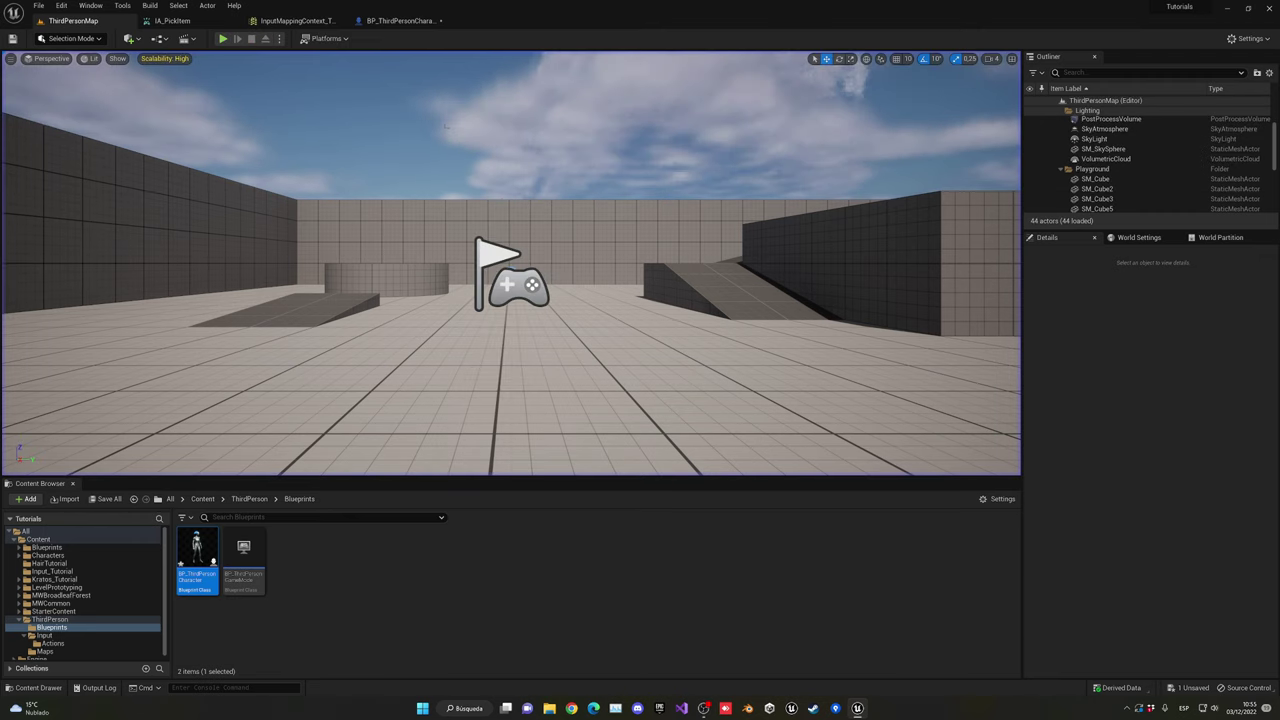
click(392, 21)
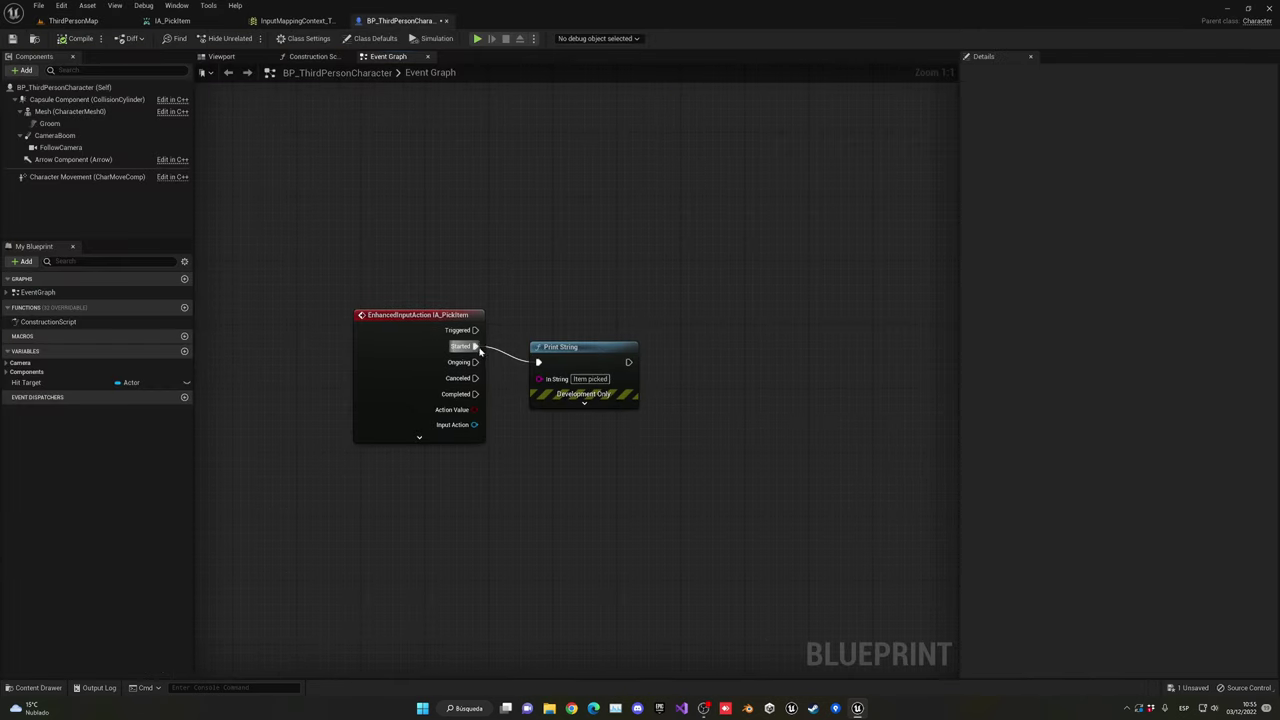
Compile and play-test the Started-driven Print String, then return to the blueprint.
click(80, 38)
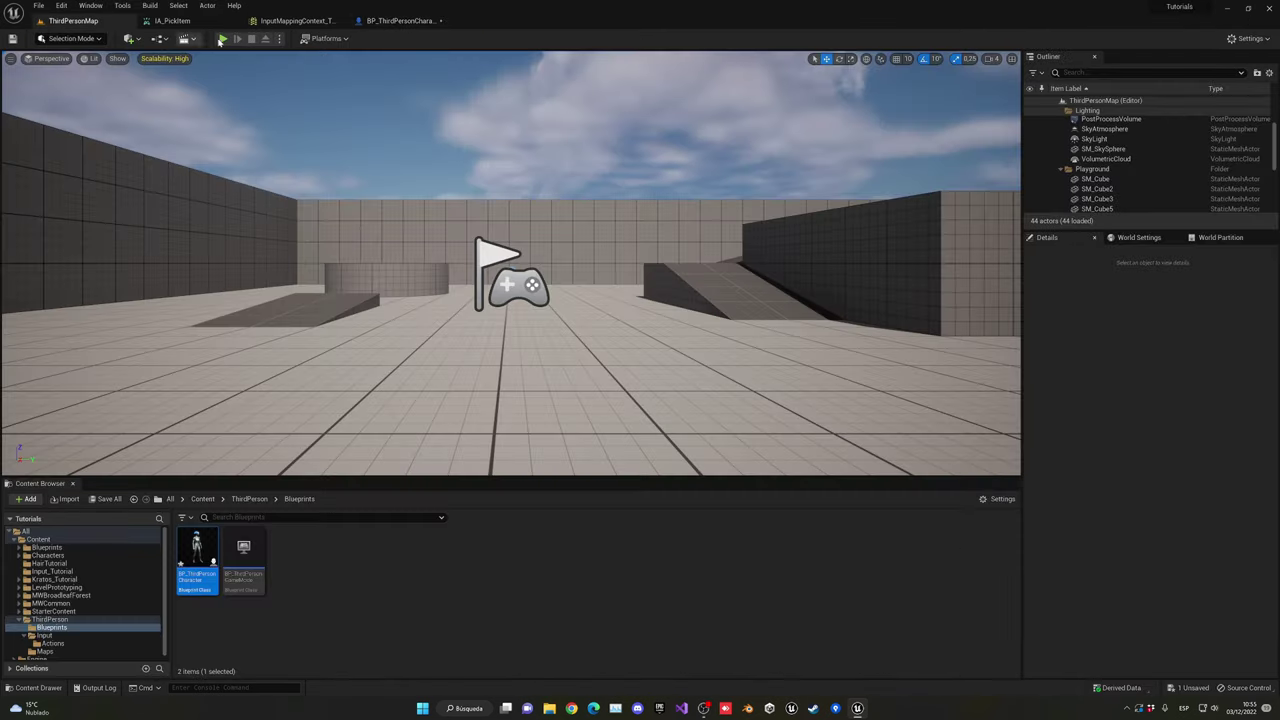
key(alt+p)
key(F11)
key(e)
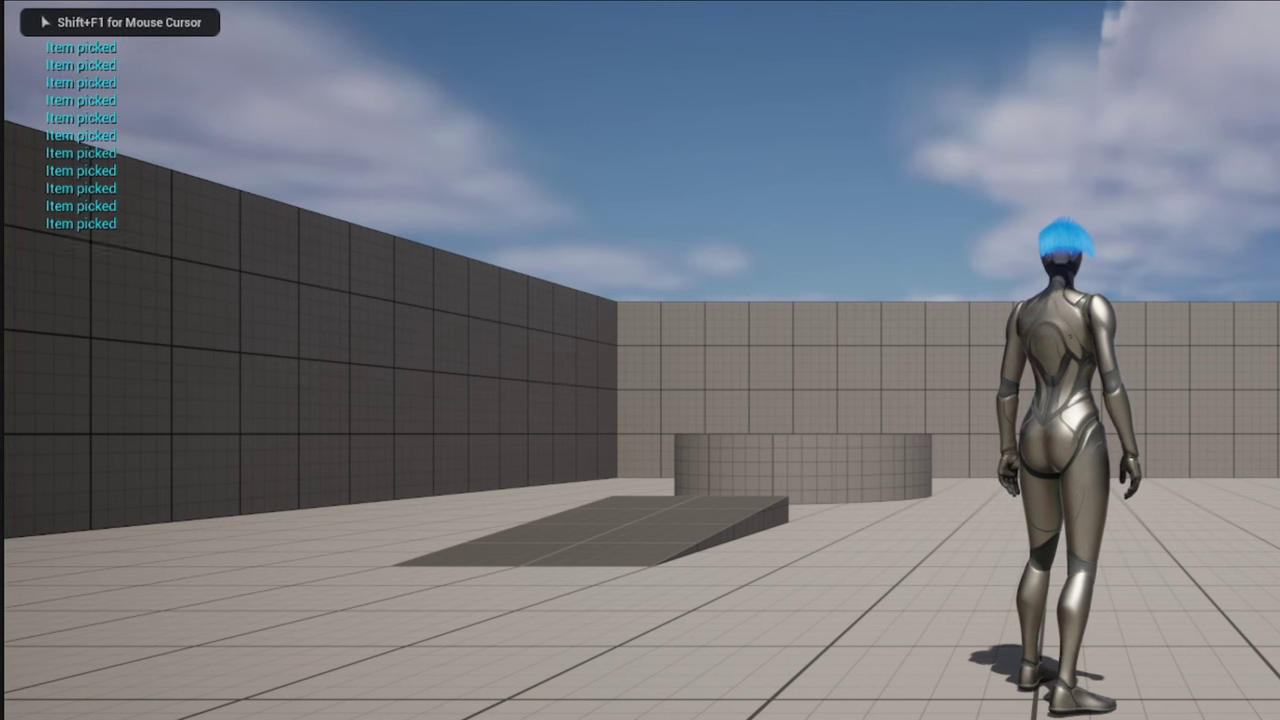
key(F11)
key(Escape)
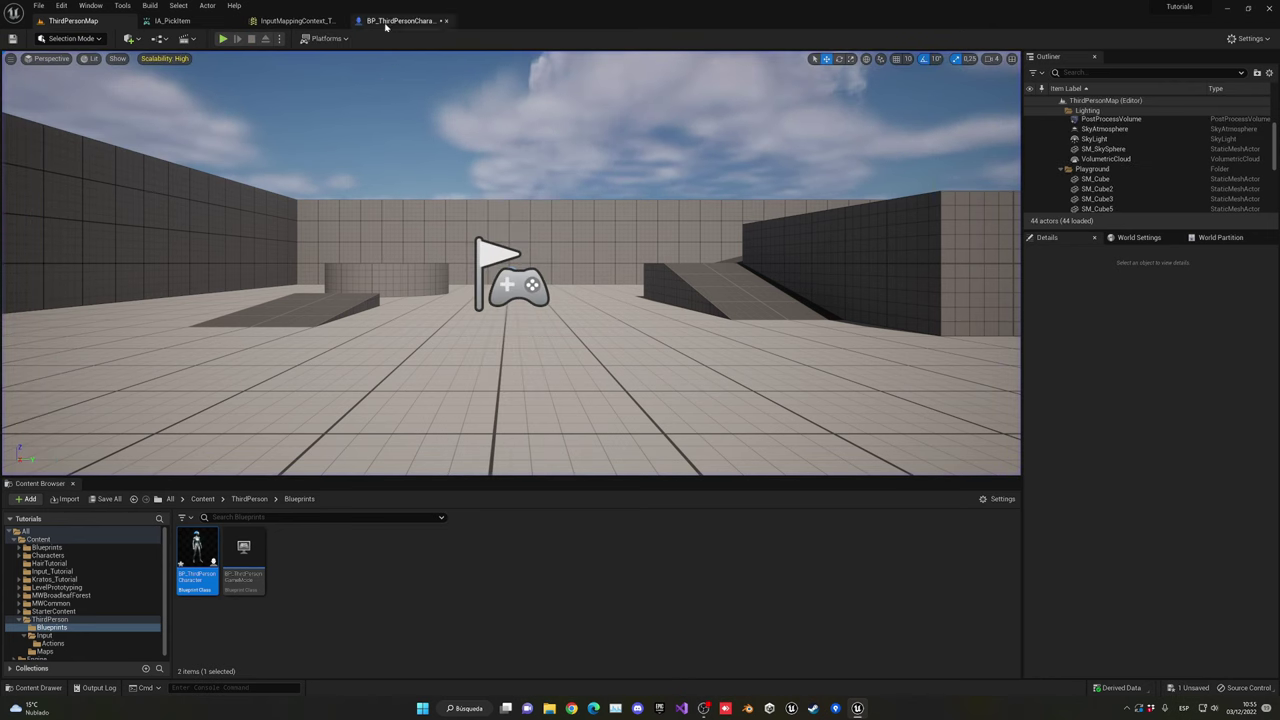
click(400, 21)
Rewire Print String to IA_PickItem's Completed pin and play-test it printing once.
ctrl+drag(475, 330, 475, 394)
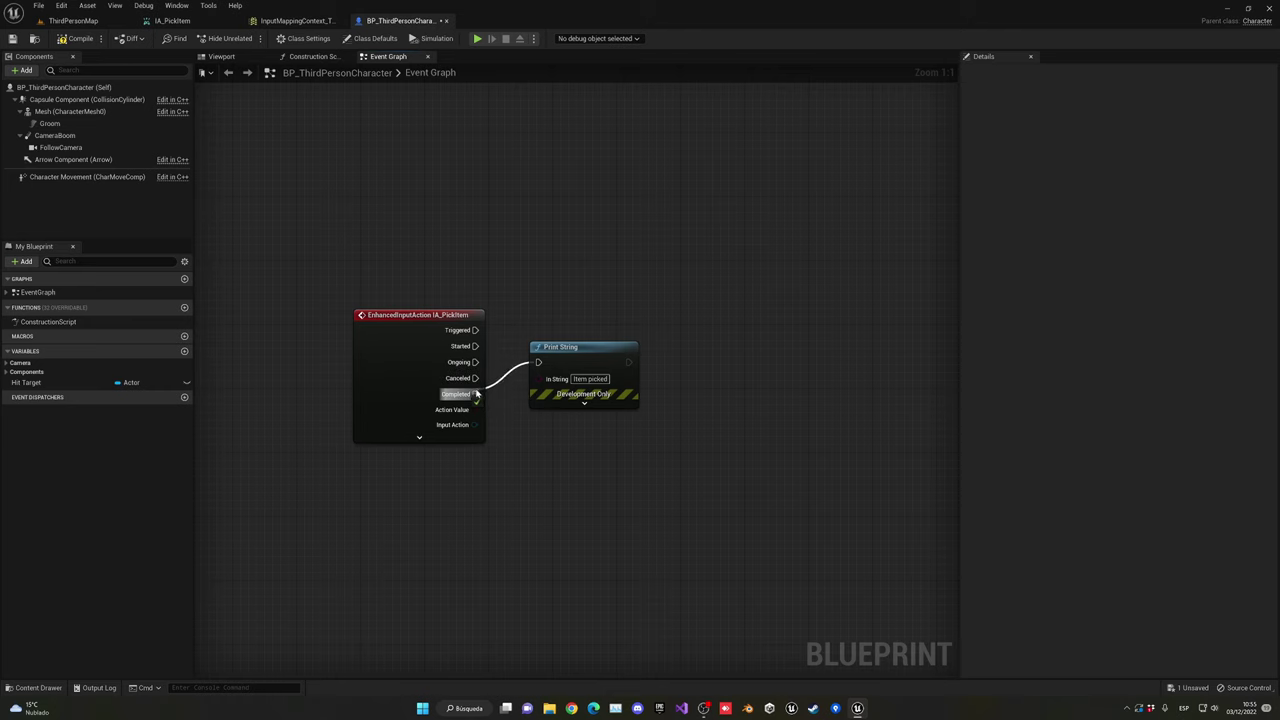
click(75, 38)
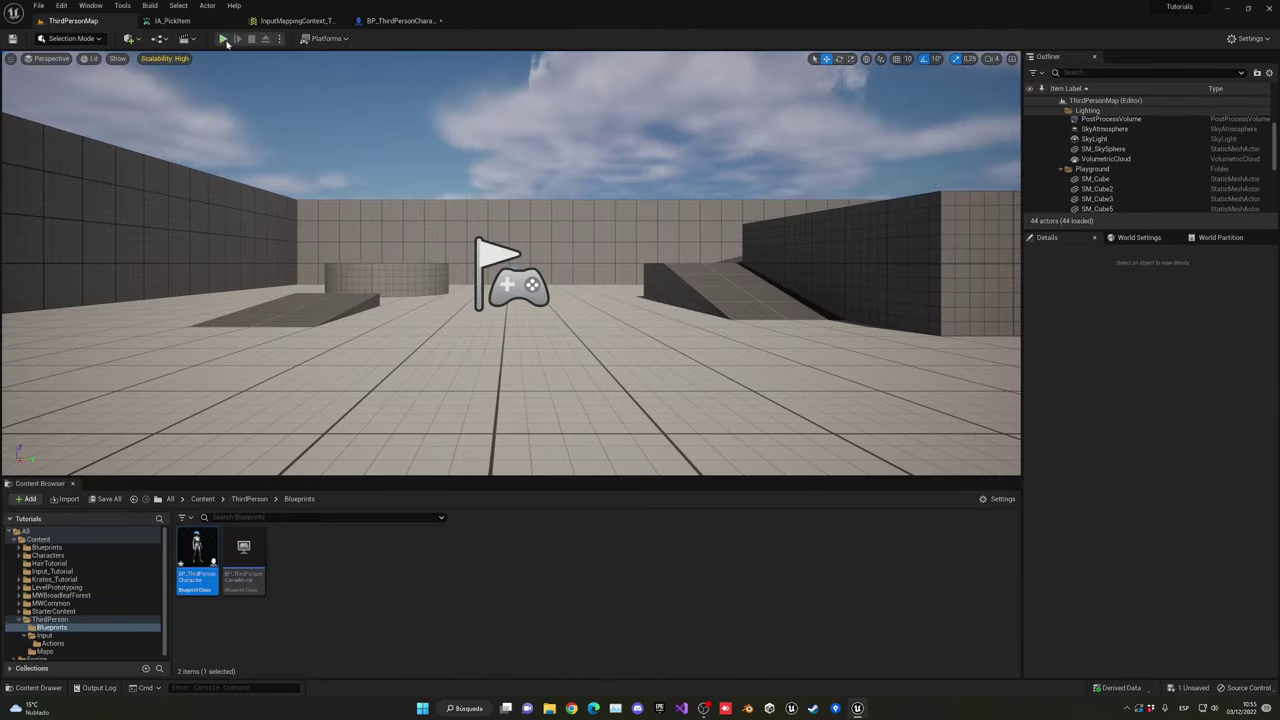
click(224, 39)
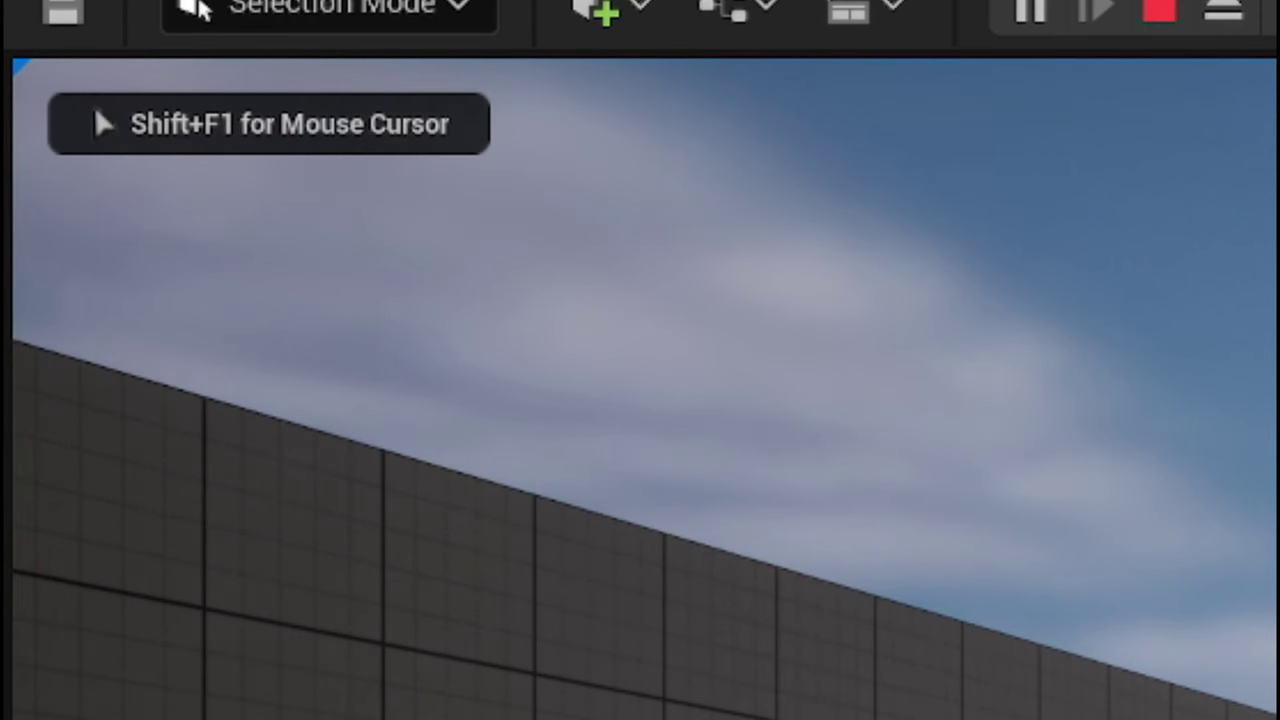
key(e)
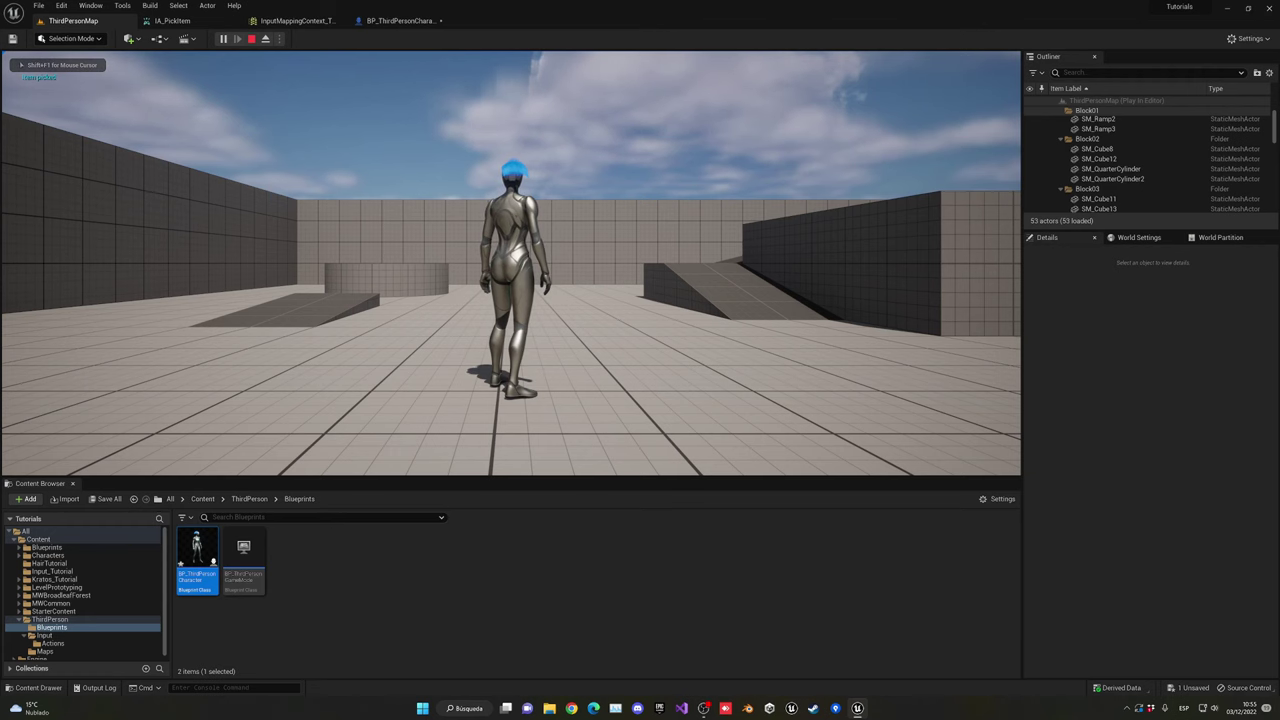
key(Escape)
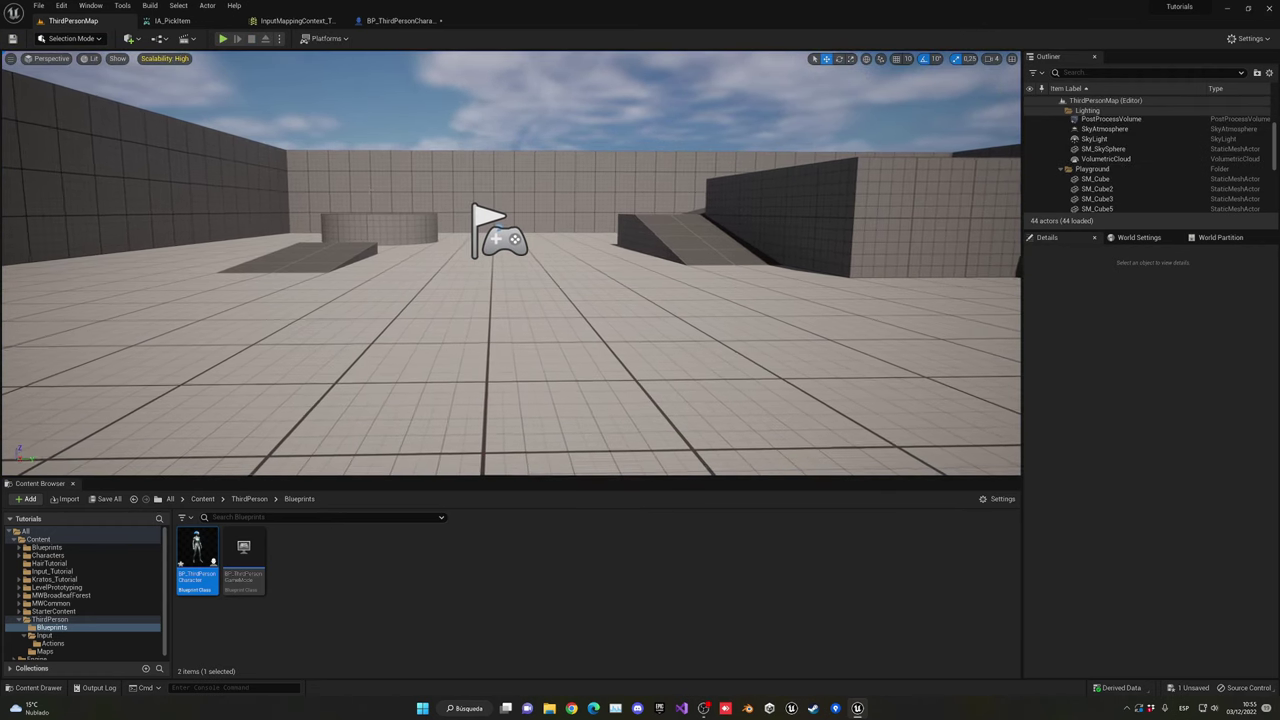
Review the Add Mapping Context nodes and the Is Valid node preceding them.
click(314, 19)
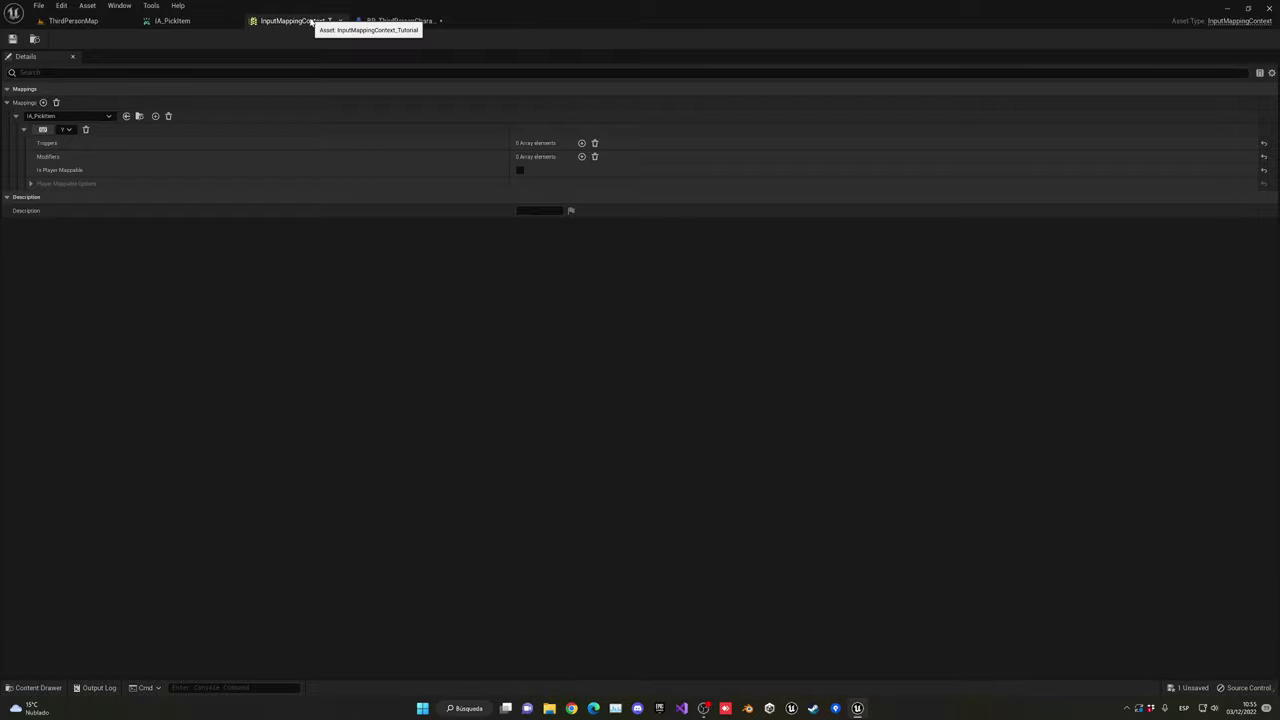
click(395, 20)
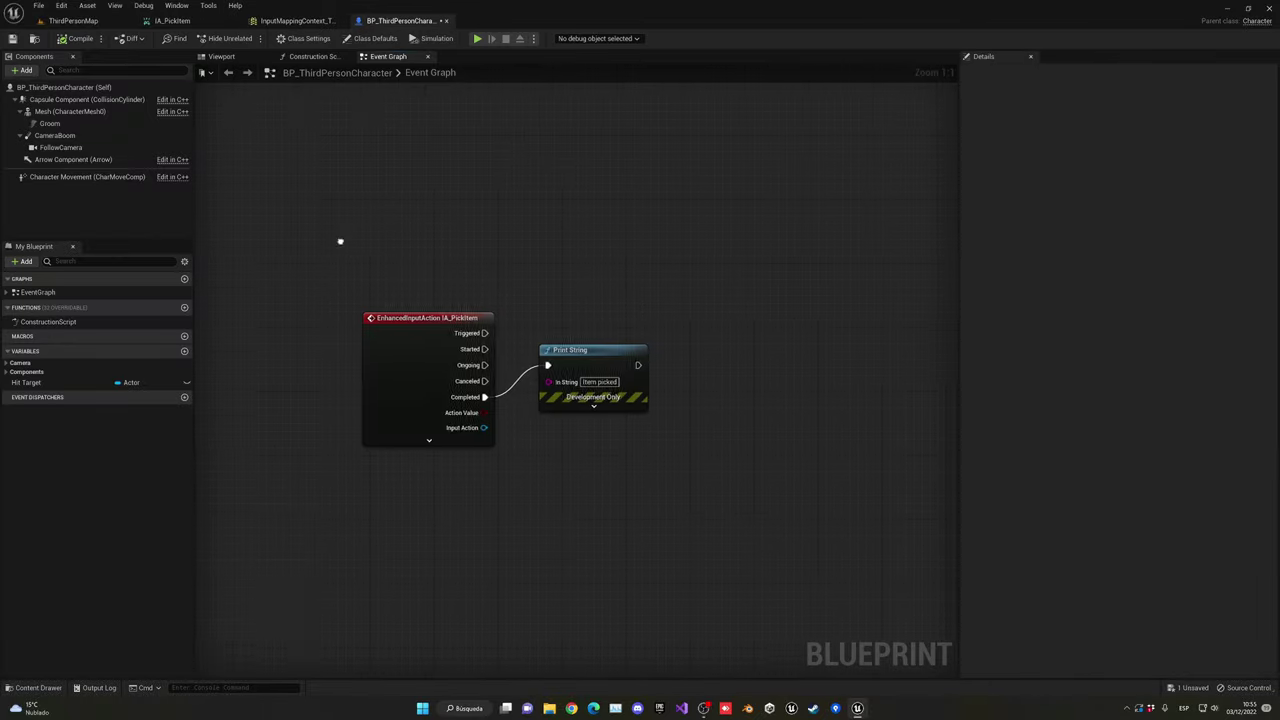
right_drag(340, 240, 685, 387)
right_drag(453, 399, 563, 429)
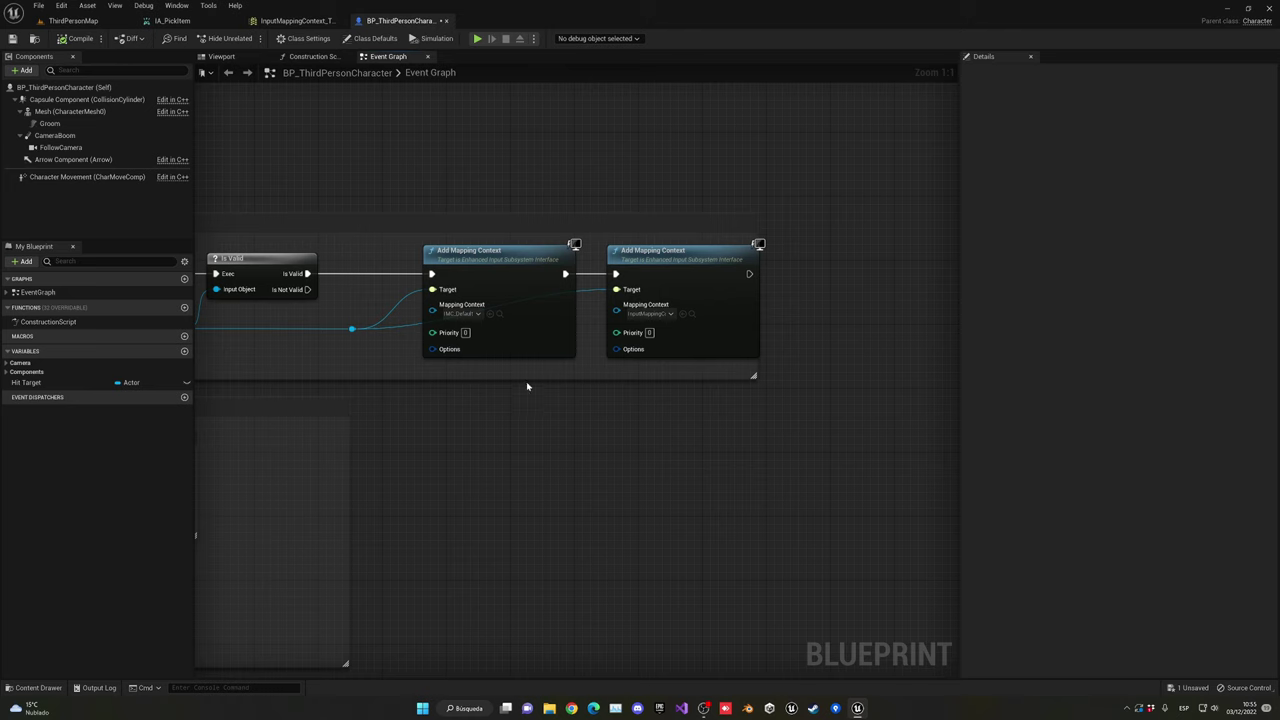
Add an IA_PickItem mapping to IMC_Default, close the spare input editors, and save.
click(500, 313)
mouse_move(244, 560)
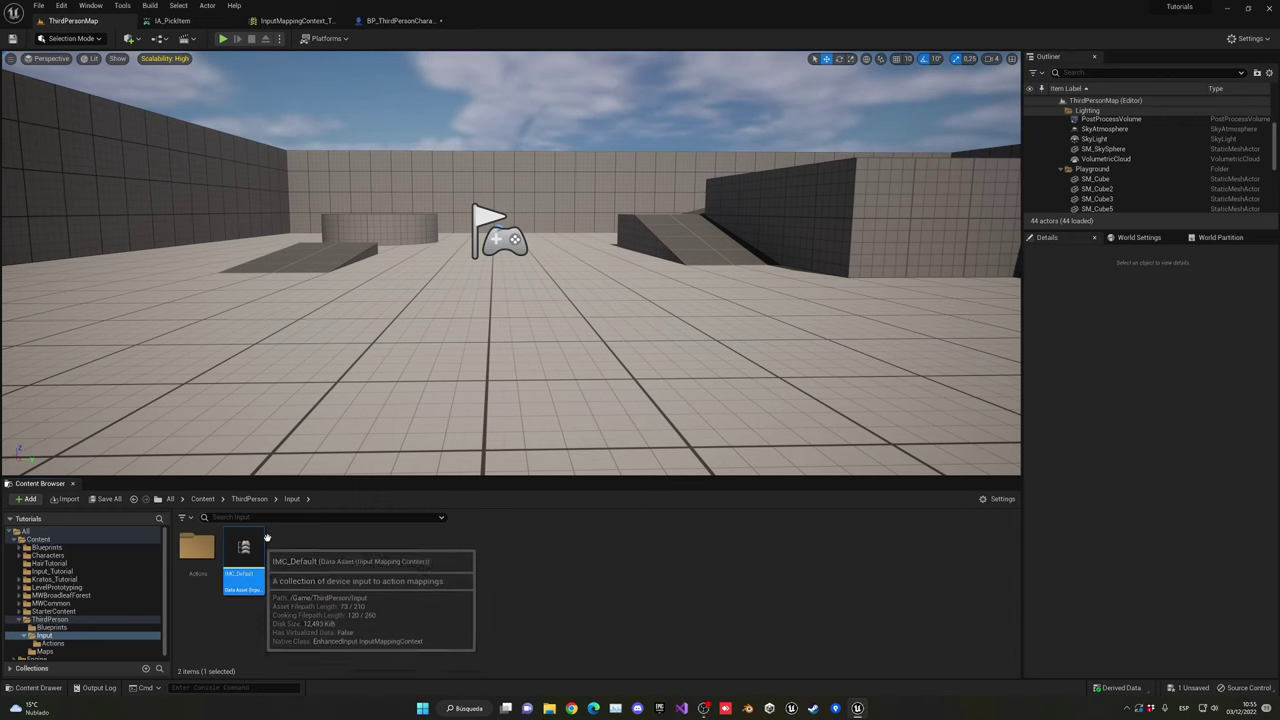
double_click(244, 548)
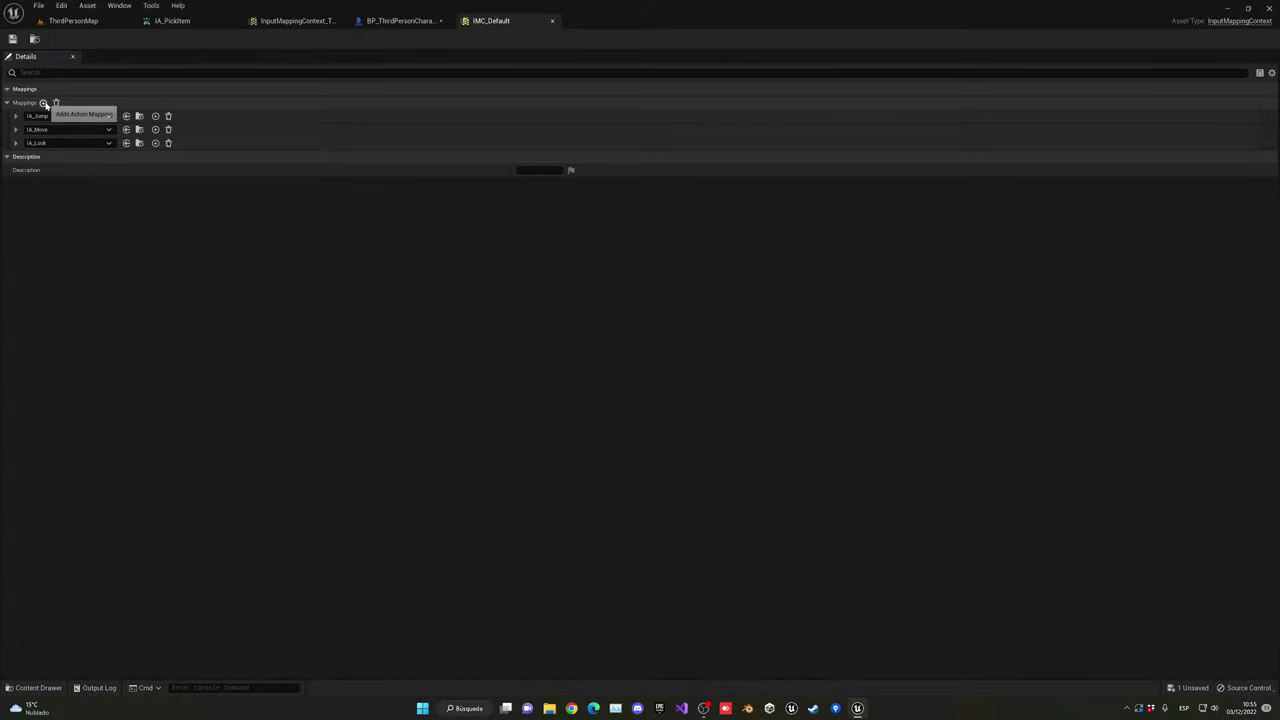
click(42, 102)
click(60, 157)
scroll(75, 300, down, 1)
click(86, 330)
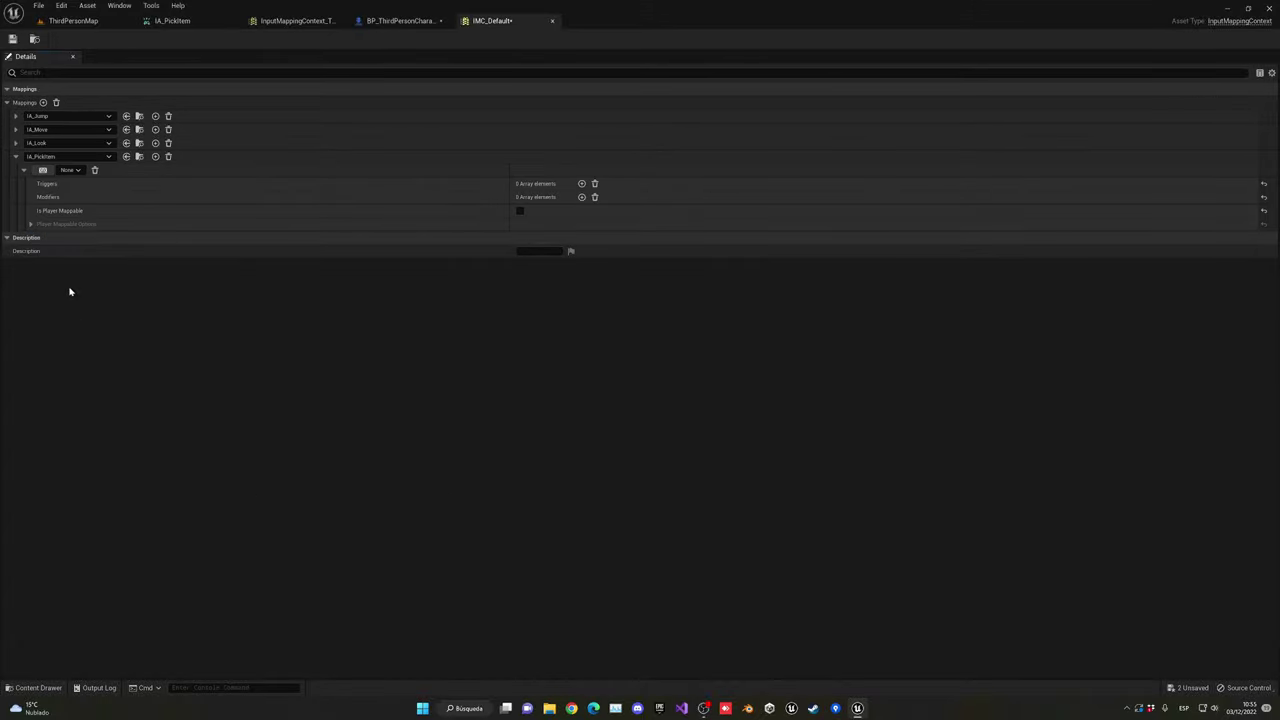
middle_click(275, 20)
middle_click(205, 20)
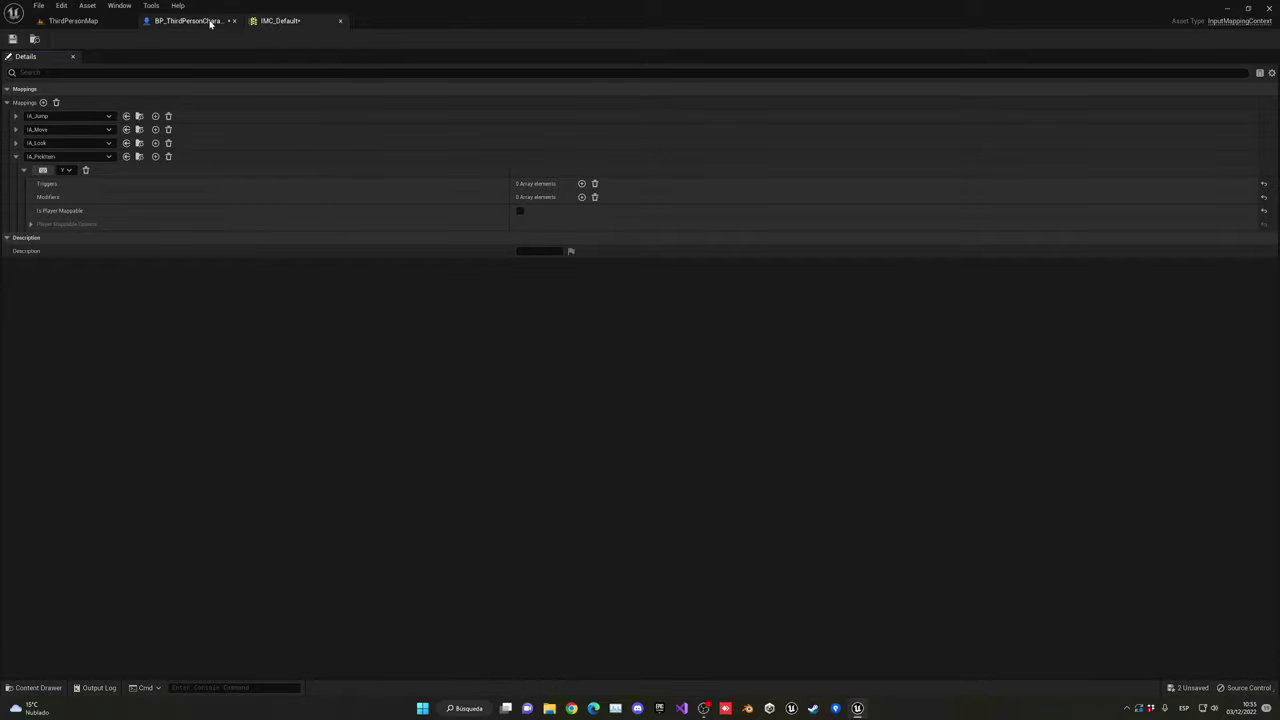
click(13, 39)
Delete the duplicate Add Mapping Context node, tighten the comment box, and save the blueprint.
click(190, 20)
click(675, 266)
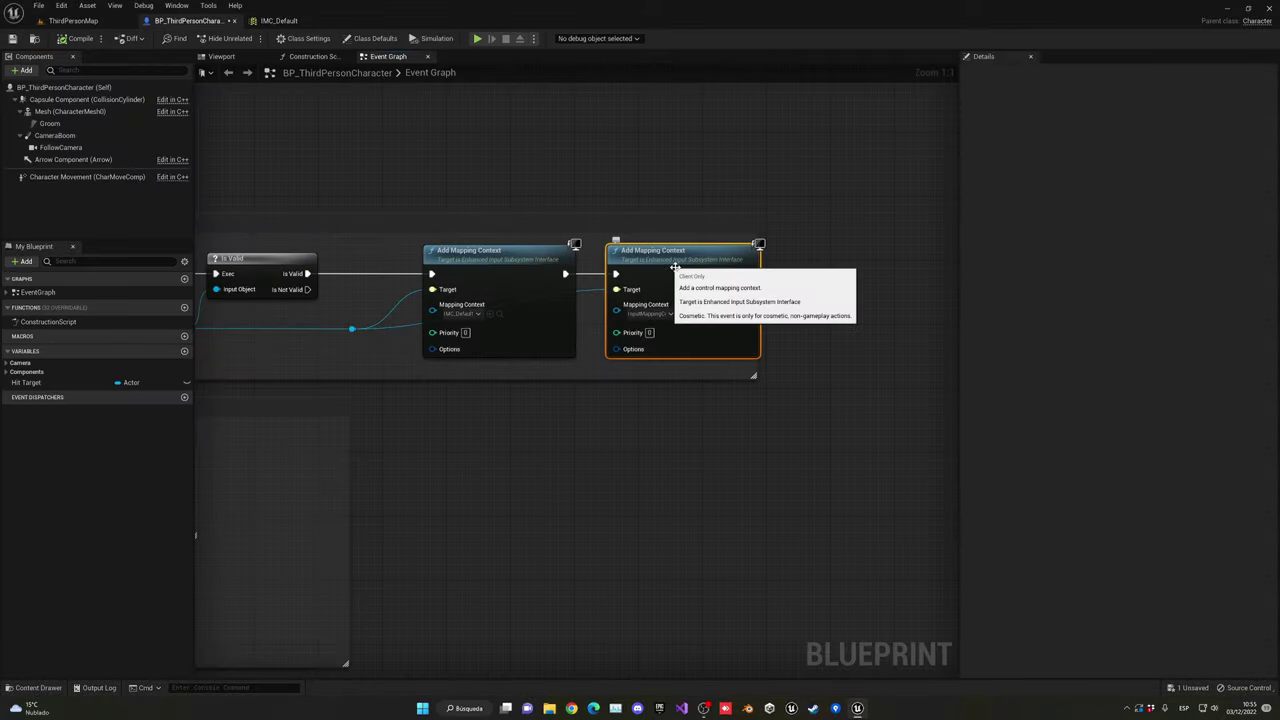
key(Delete)
drag(752, 280, 610, 280)
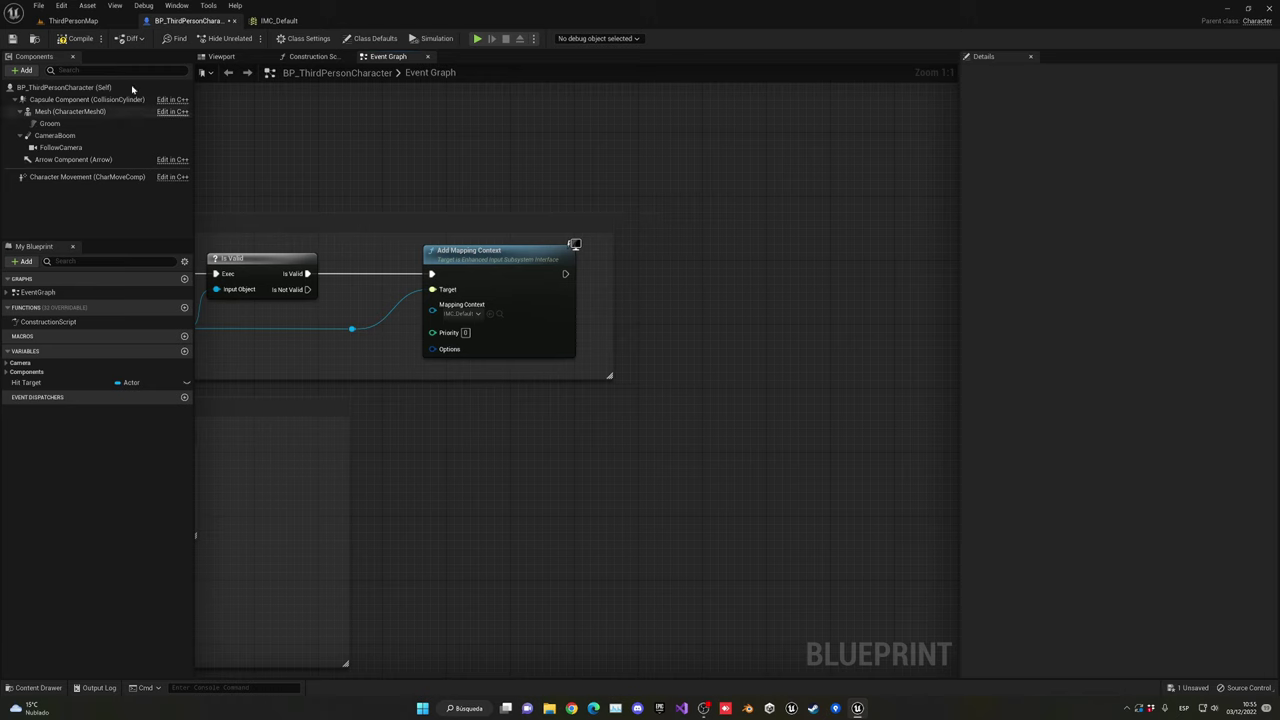
key(ctrl+s)
Play-test the level, confirming 'Item picked' prints on each key press.
click(70, 21)
click(228, 44)
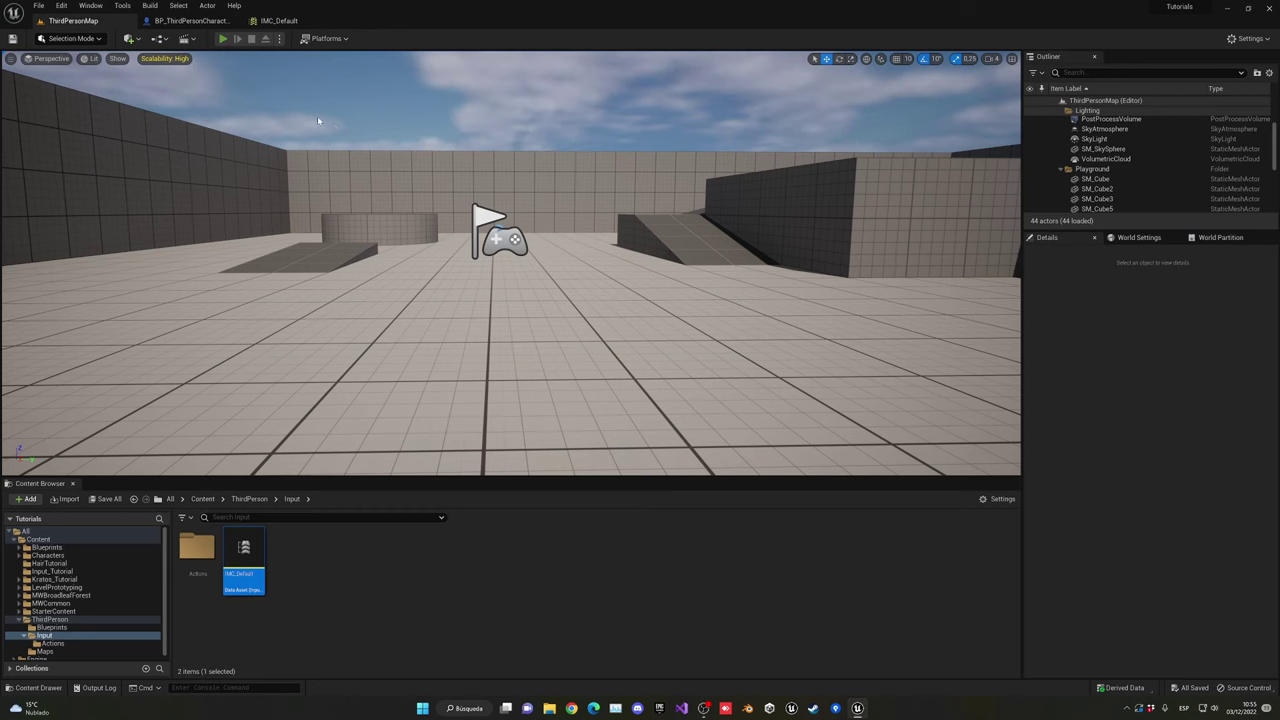
key(e)
key(e)
key(e)
key(e)
key(e)
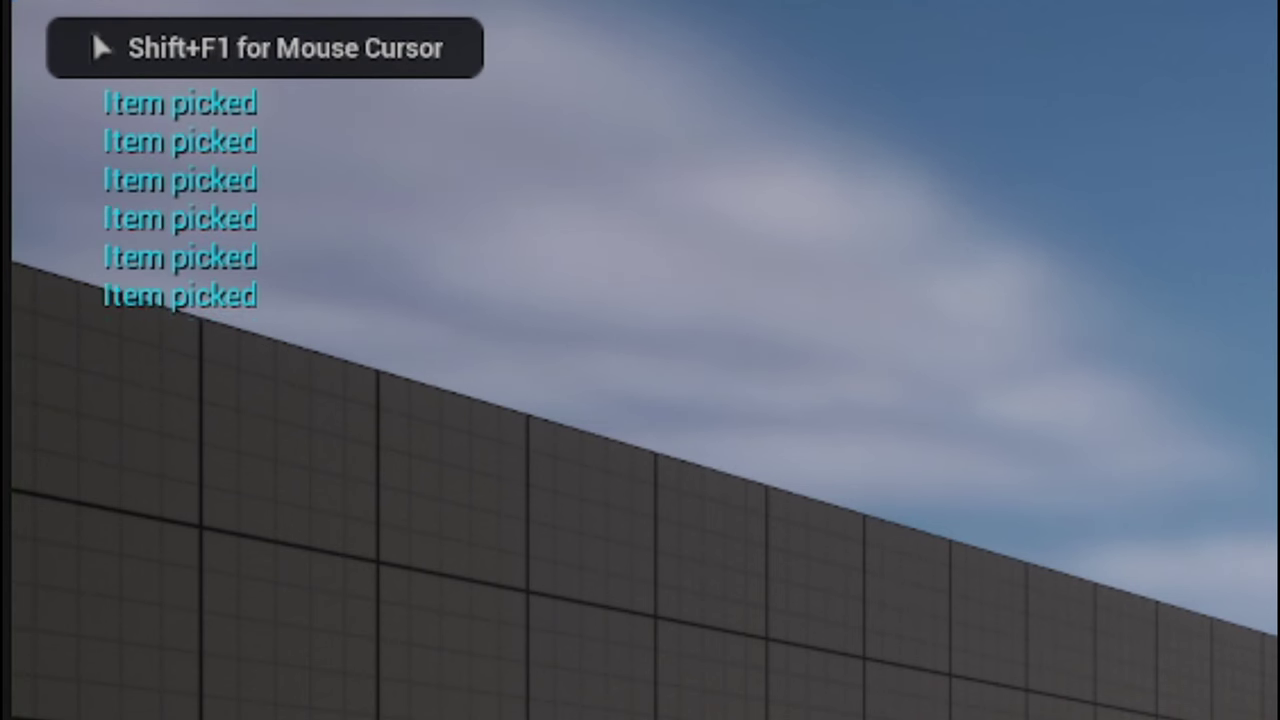
key(e)
key(e)
key(e)
key(Escape)
click(279, 21)
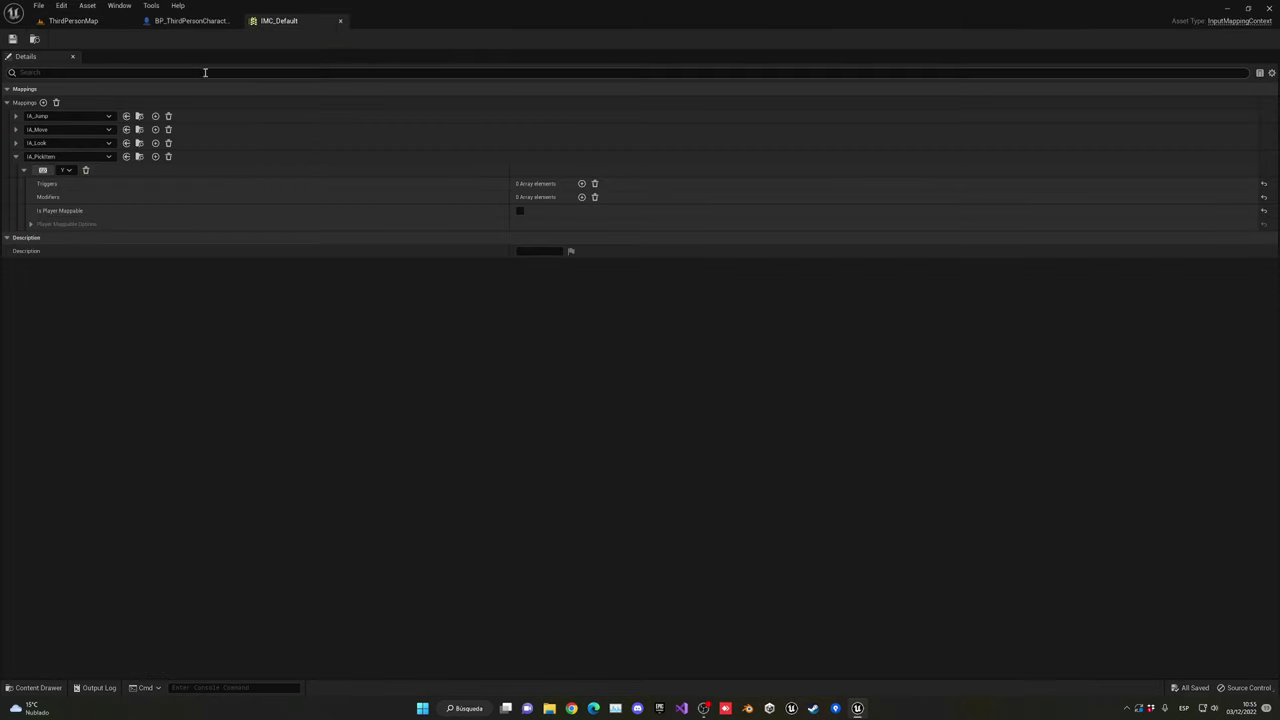
click(190, 21)
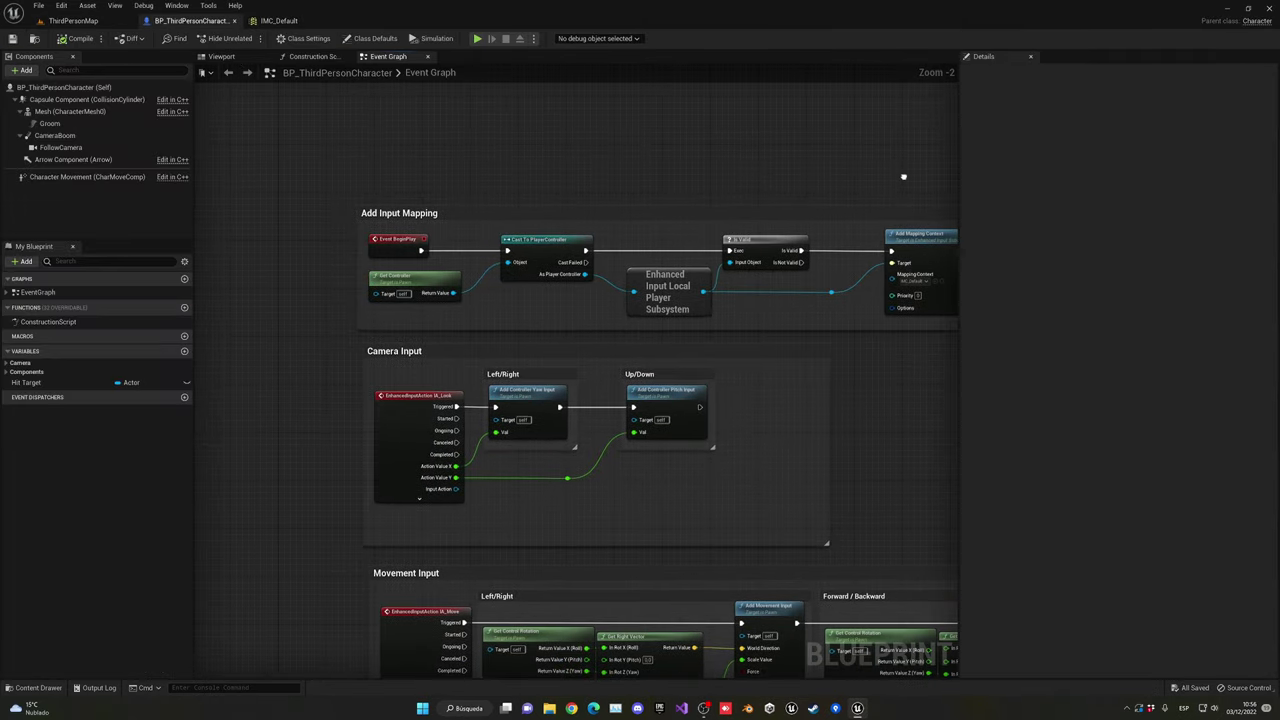
Zoom in and inspect the IA_Look and IA_Move input event nodes.
scroll(285, 390, up, 1)
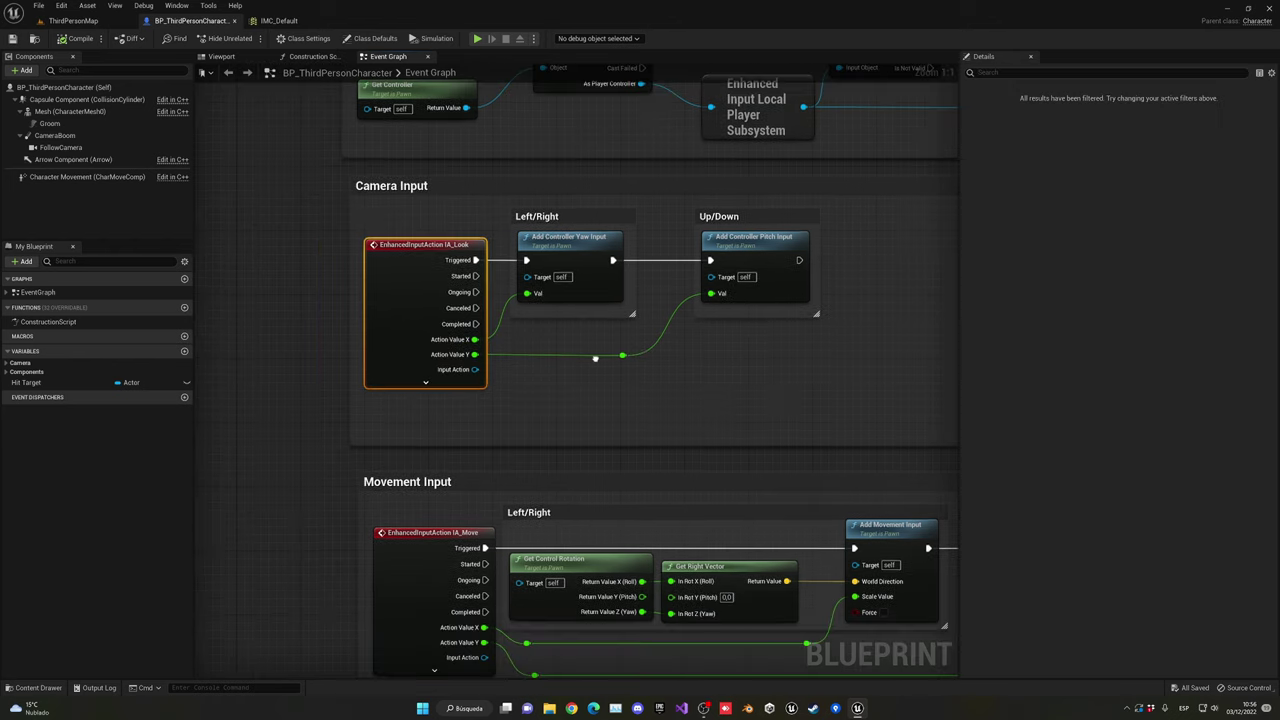
scroll(398, 348, up, 1)
click(398, 348)
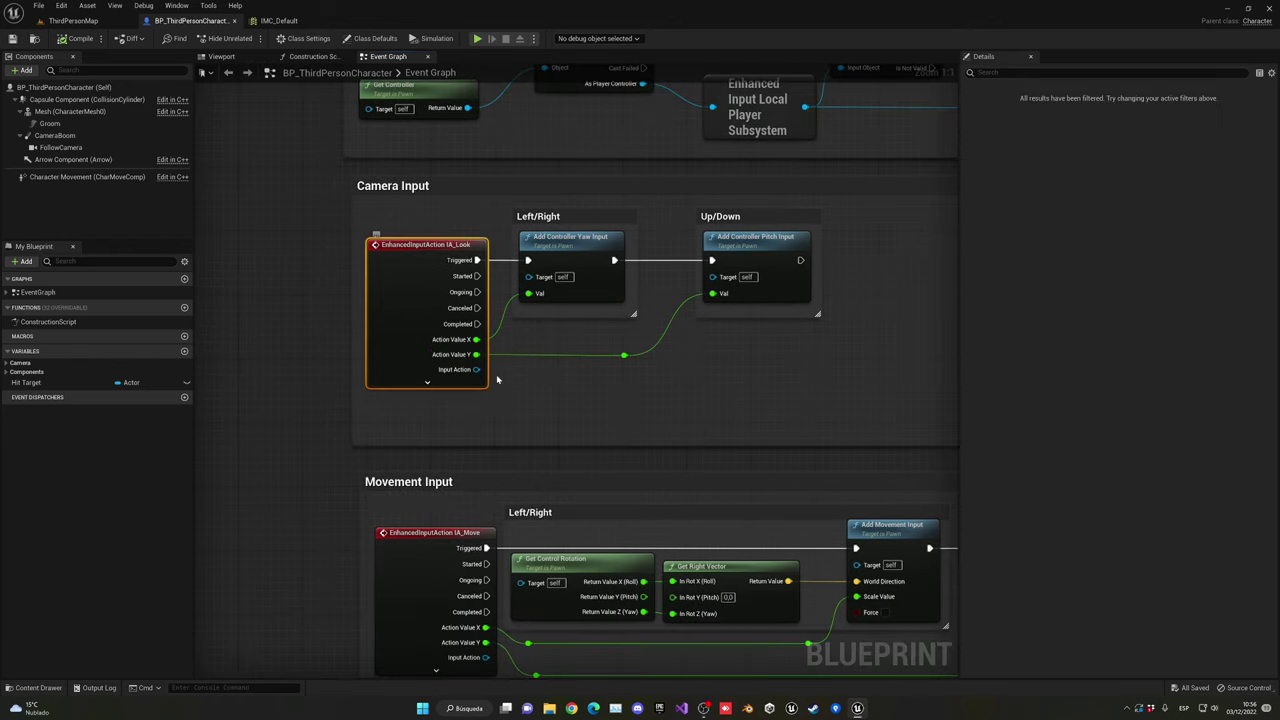
click(352, 417)
right_drag(350, 418, 383, 330)
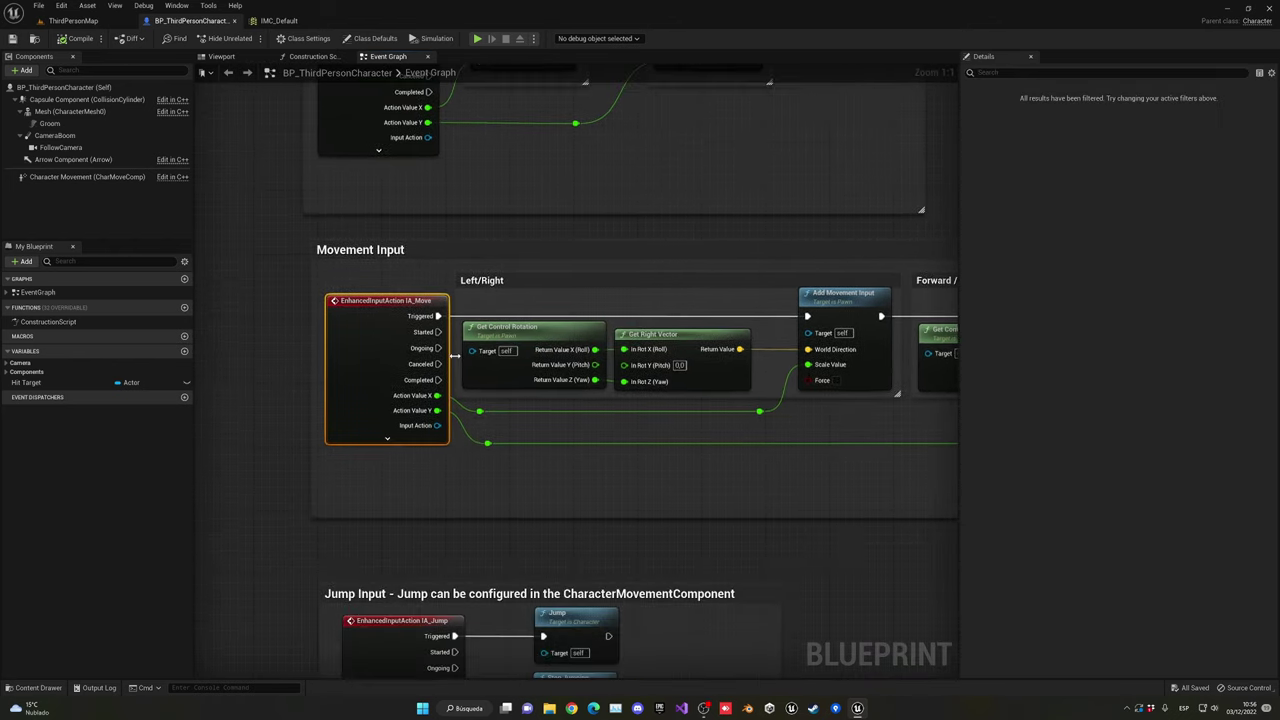
Examine the IA_Move float wire feeding the Add Movement Input node.
click(514, 460)
right_drag(514, 460, 426, 419)
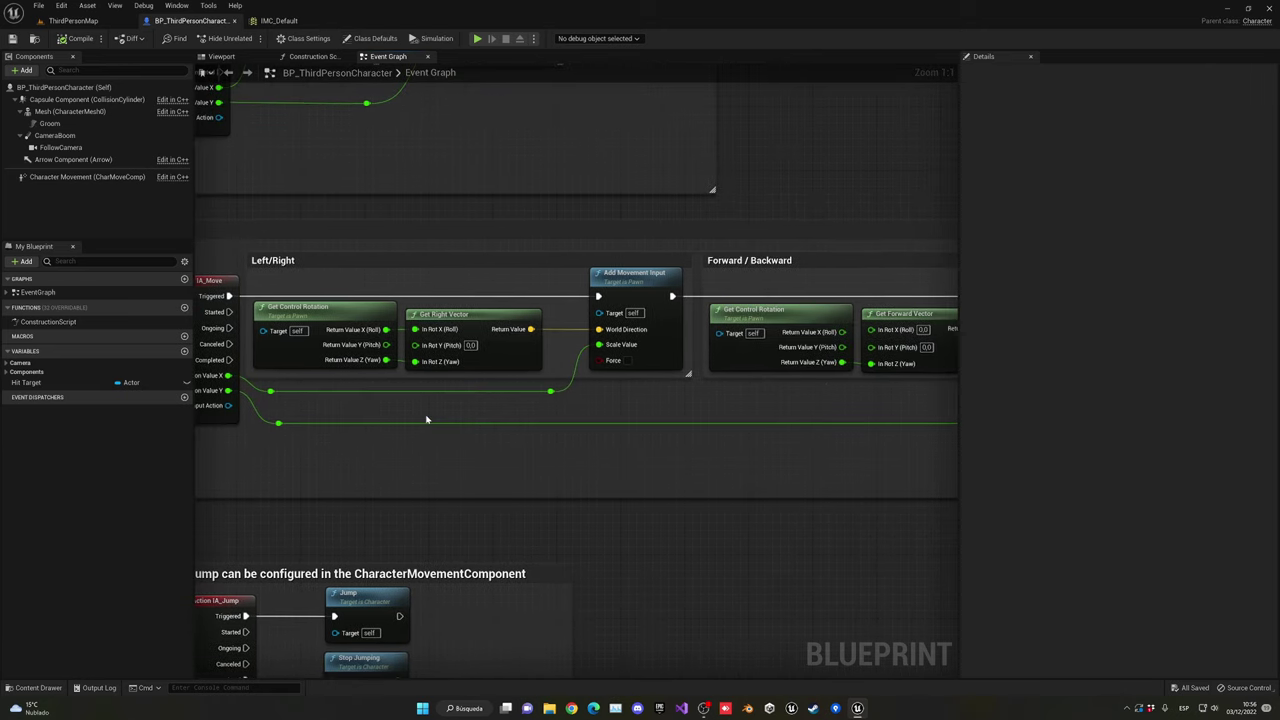
click(632, 274)
right_drag(629, 369, 687, 371)
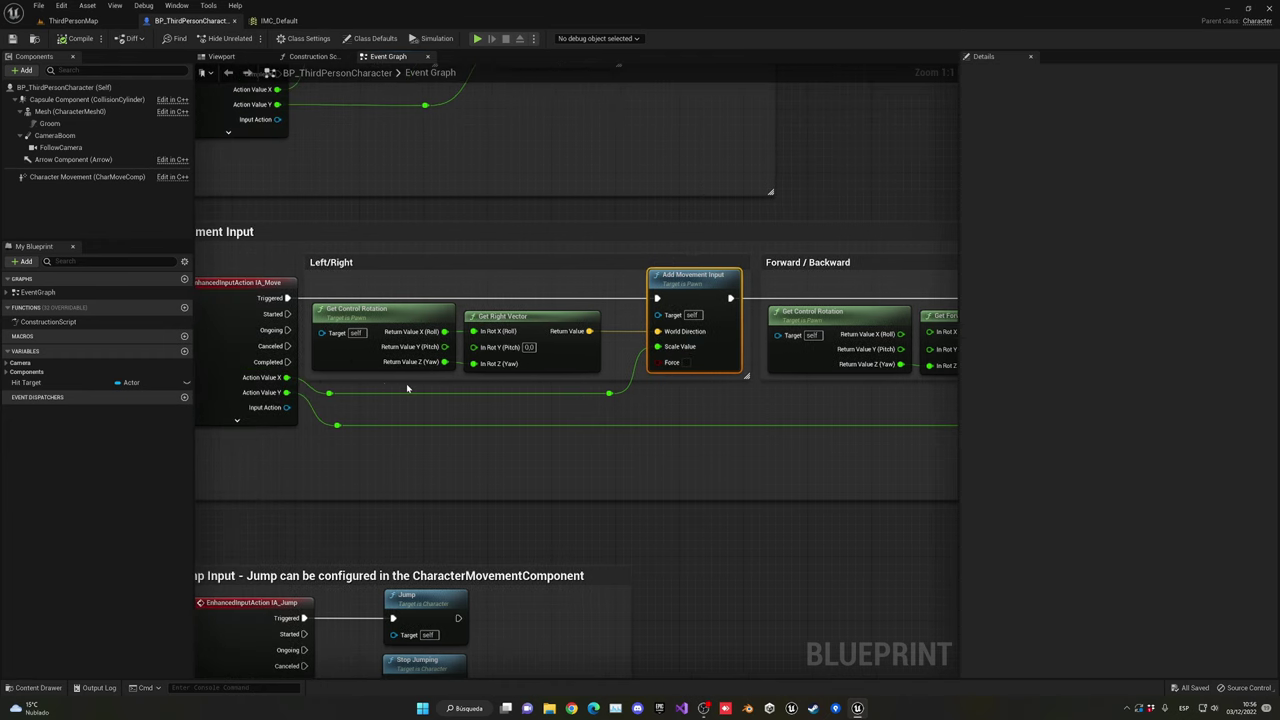
click(752, 416)
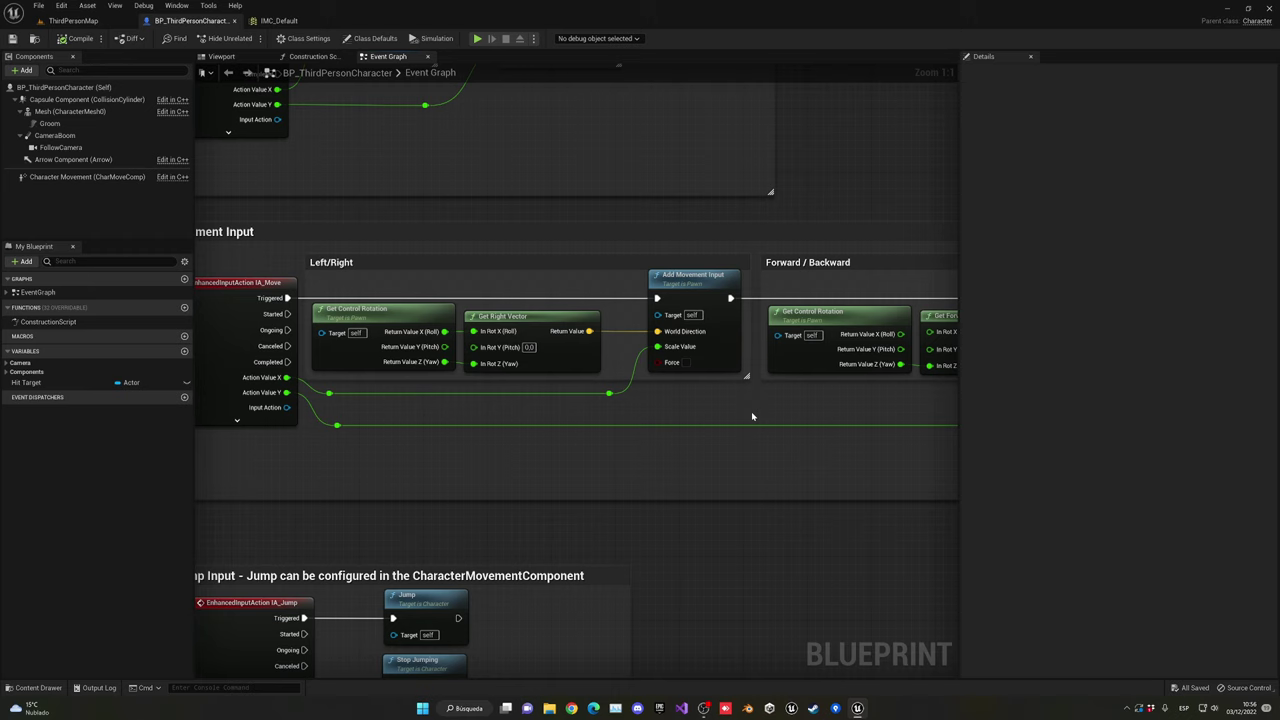
Browse to the Input_Tutorial folder and briefly open its mapping context asset.
click(73, 20)
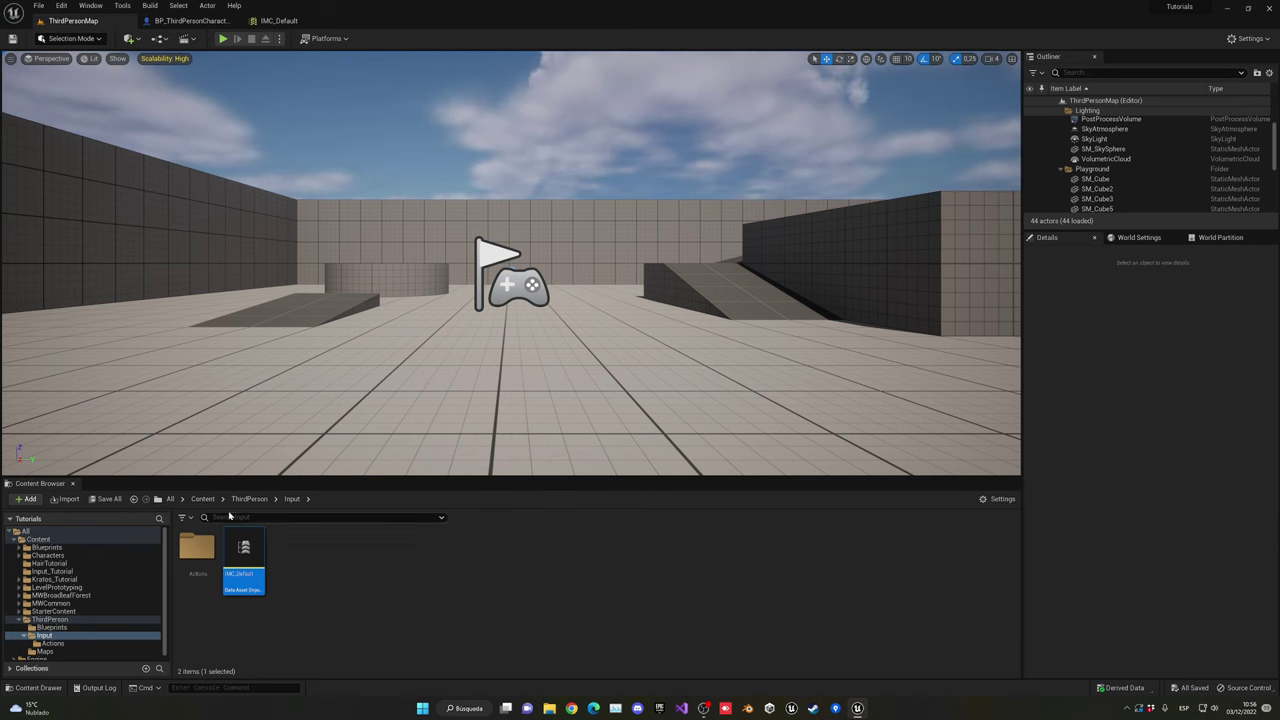
click(202, 498)
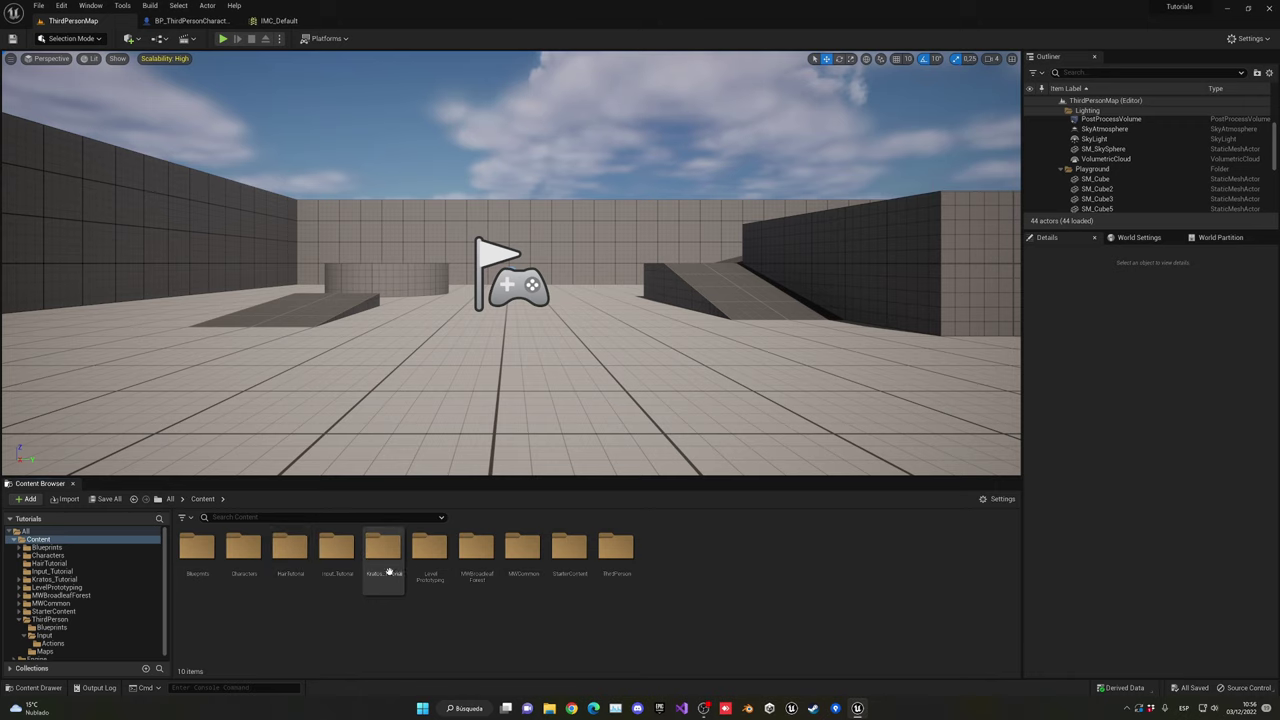
double_click(389, 571)
double_click(242, 545)
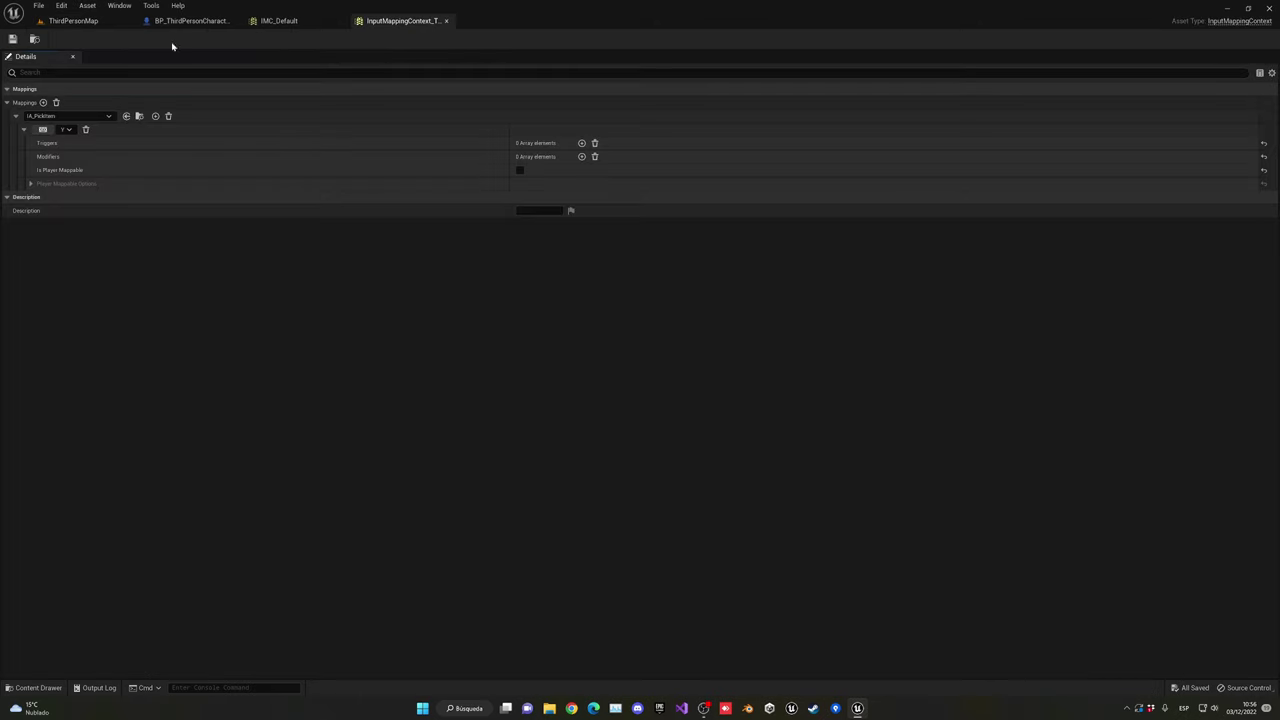
click(446, 20)
click(73, 20)
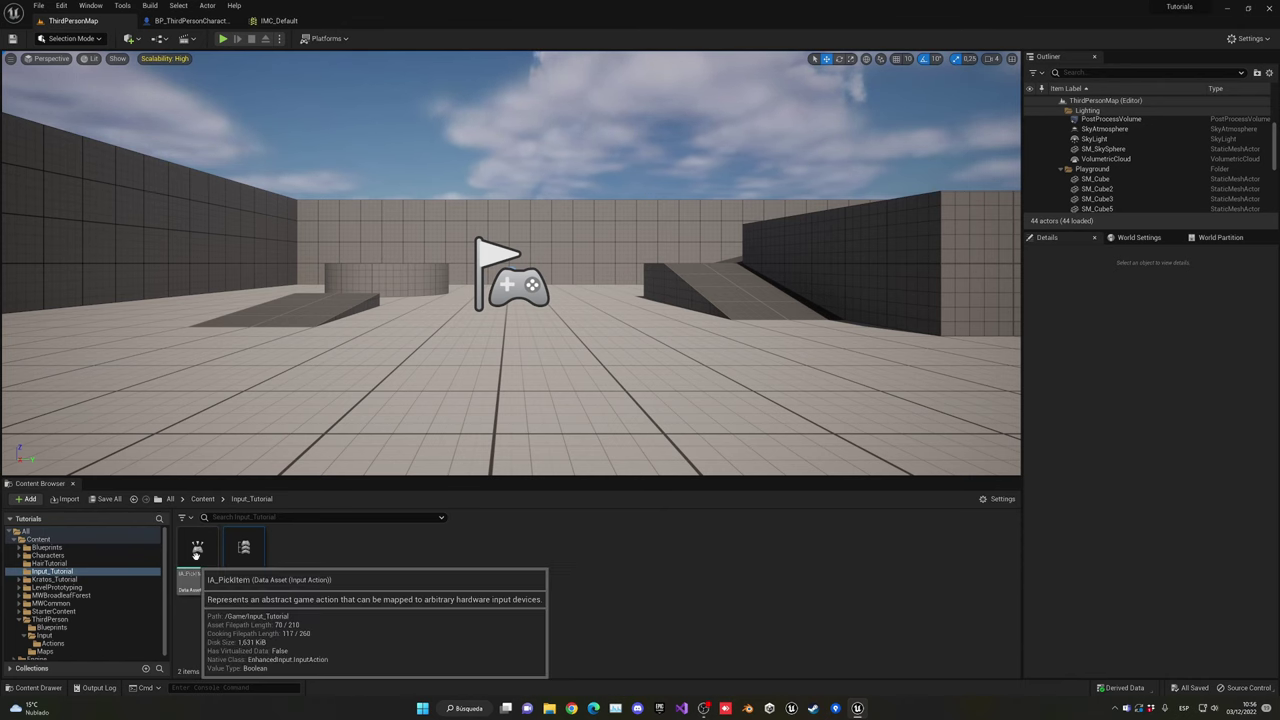
Set IA_PickItem's value type to Axis1D (float), then Axis2D (Vector2D).
double_click(197, 553)
click(541, 171)
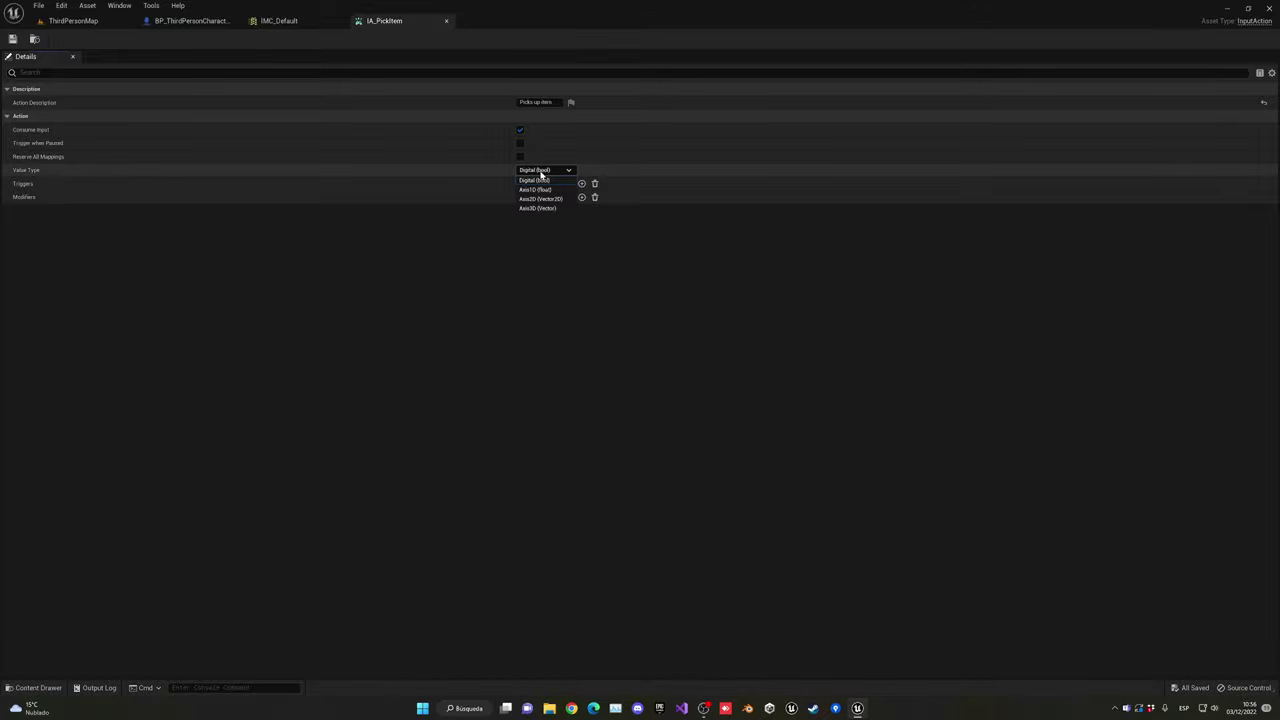
click(541, 190)
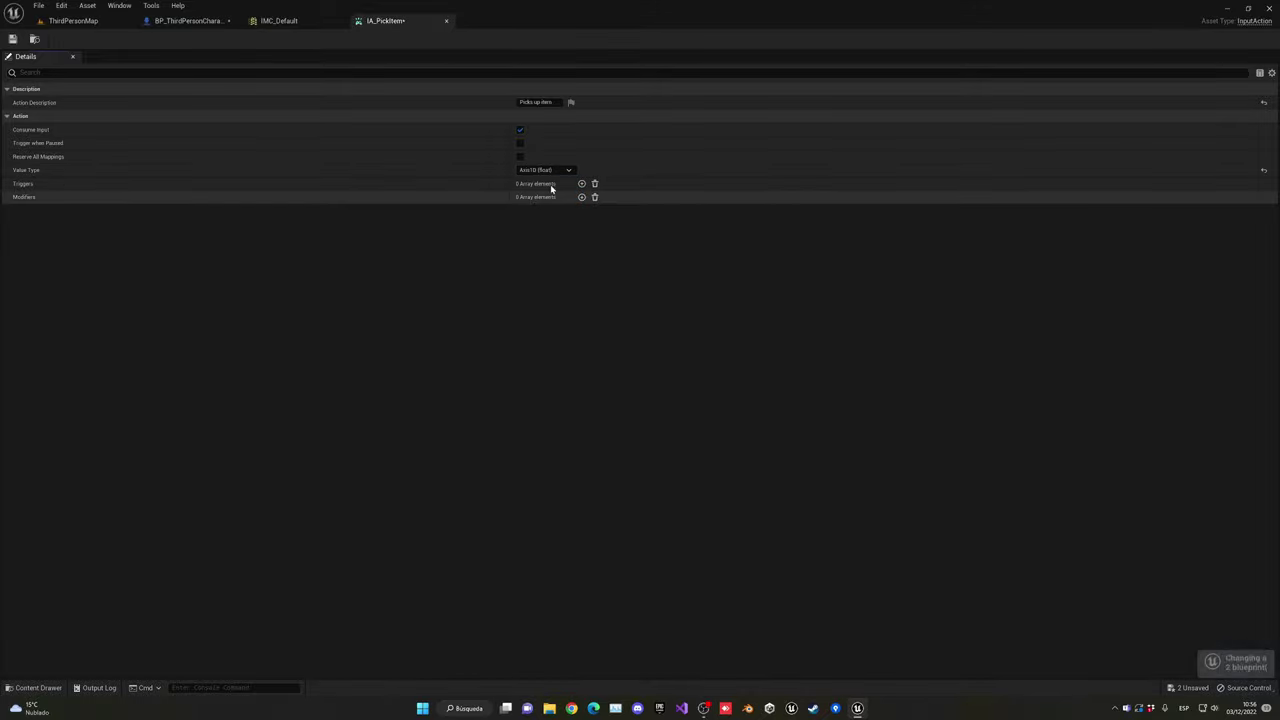
click(563, 170)
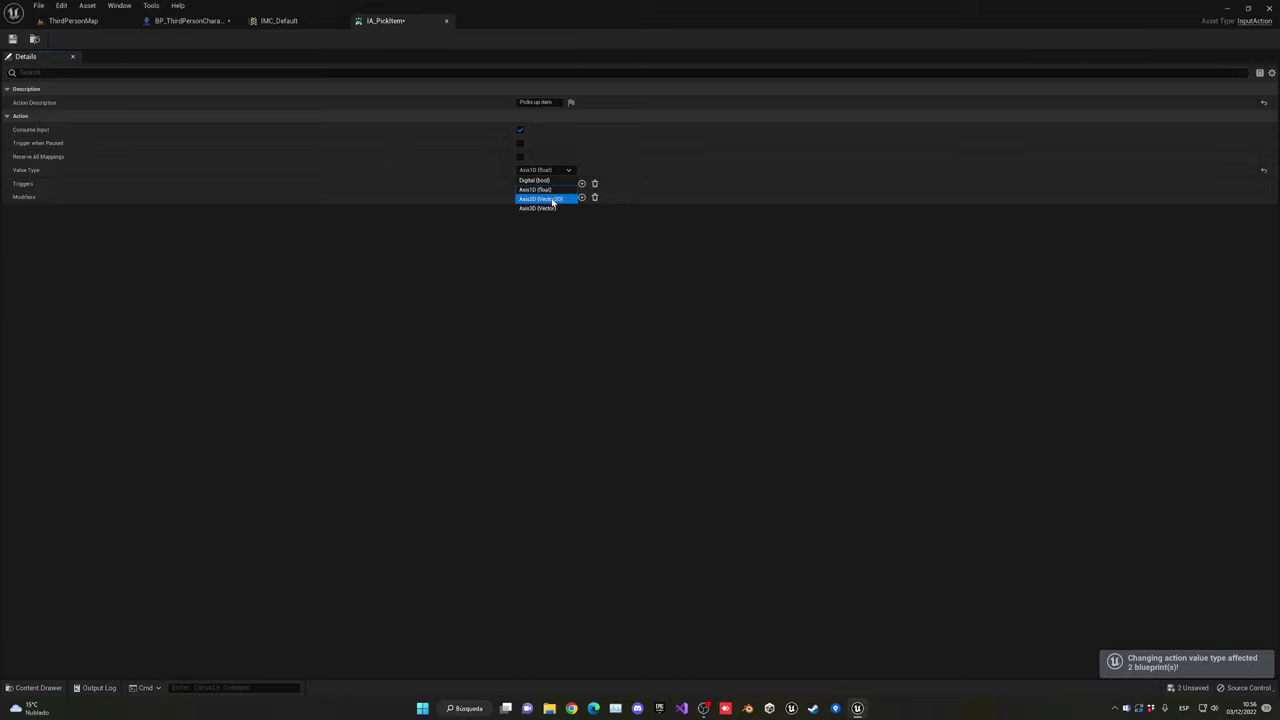
click(553, 199)
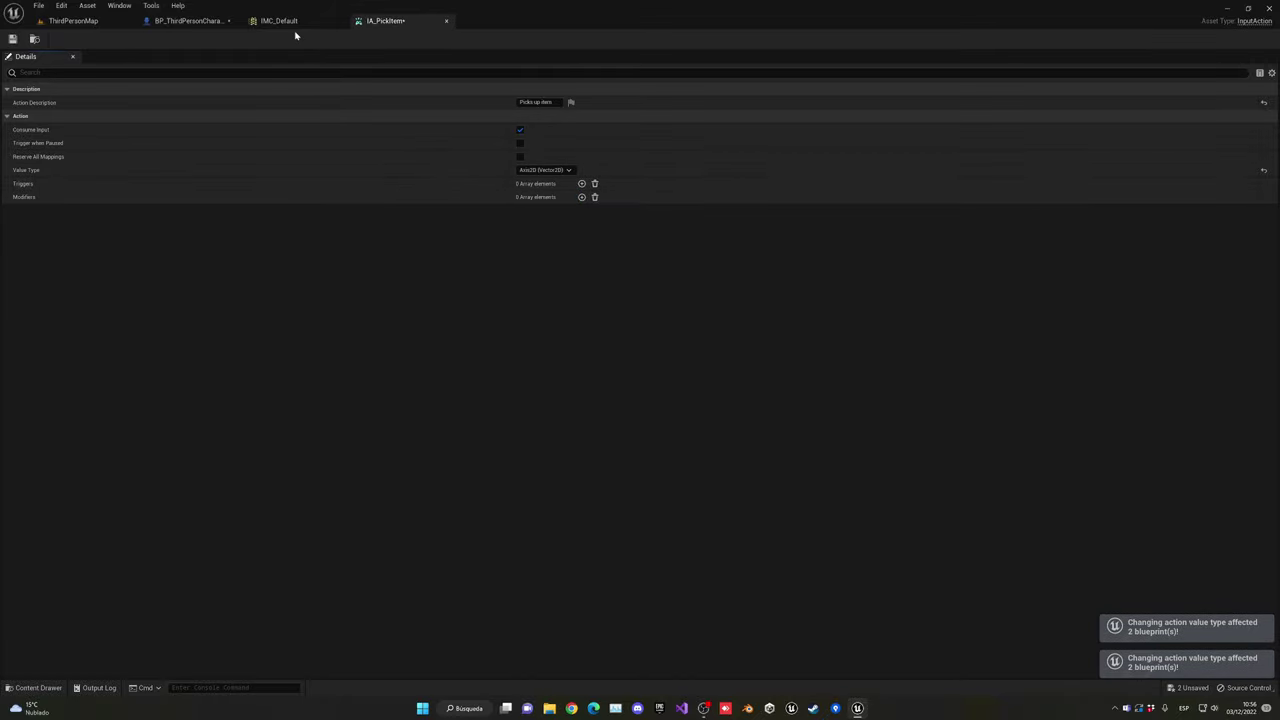
Compare against the Add Movement Input node in the character's Event Graph.
click(190, 21)
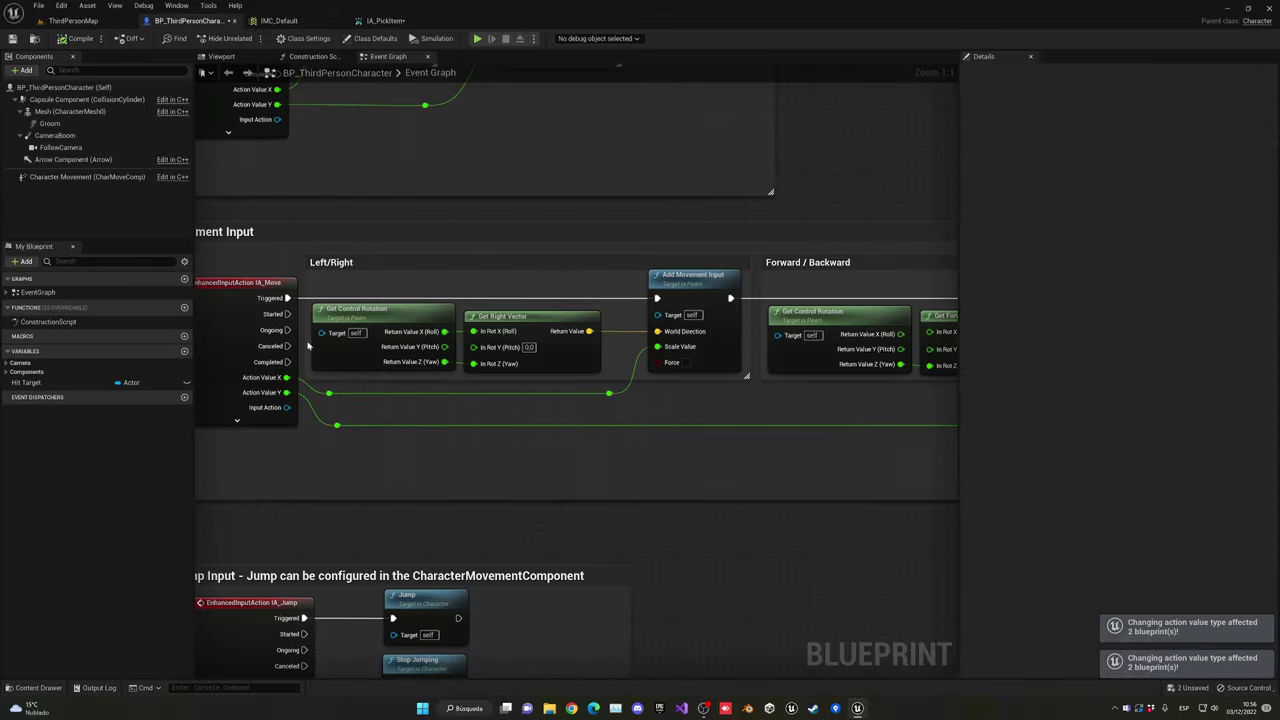
click(660, 278)
click(652, 457)
right_drag(652, 457, 749, 476)
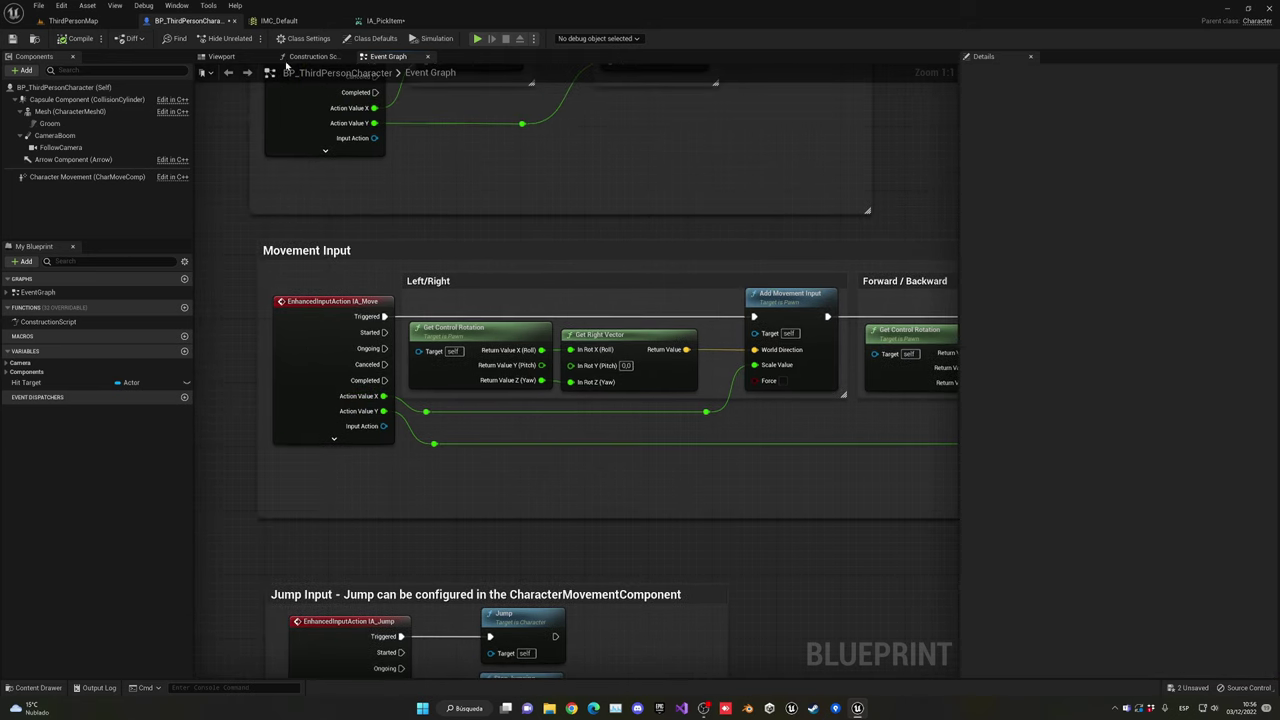
Restore IA_PickItem's value type to Digital (bool).
click(385, 21)
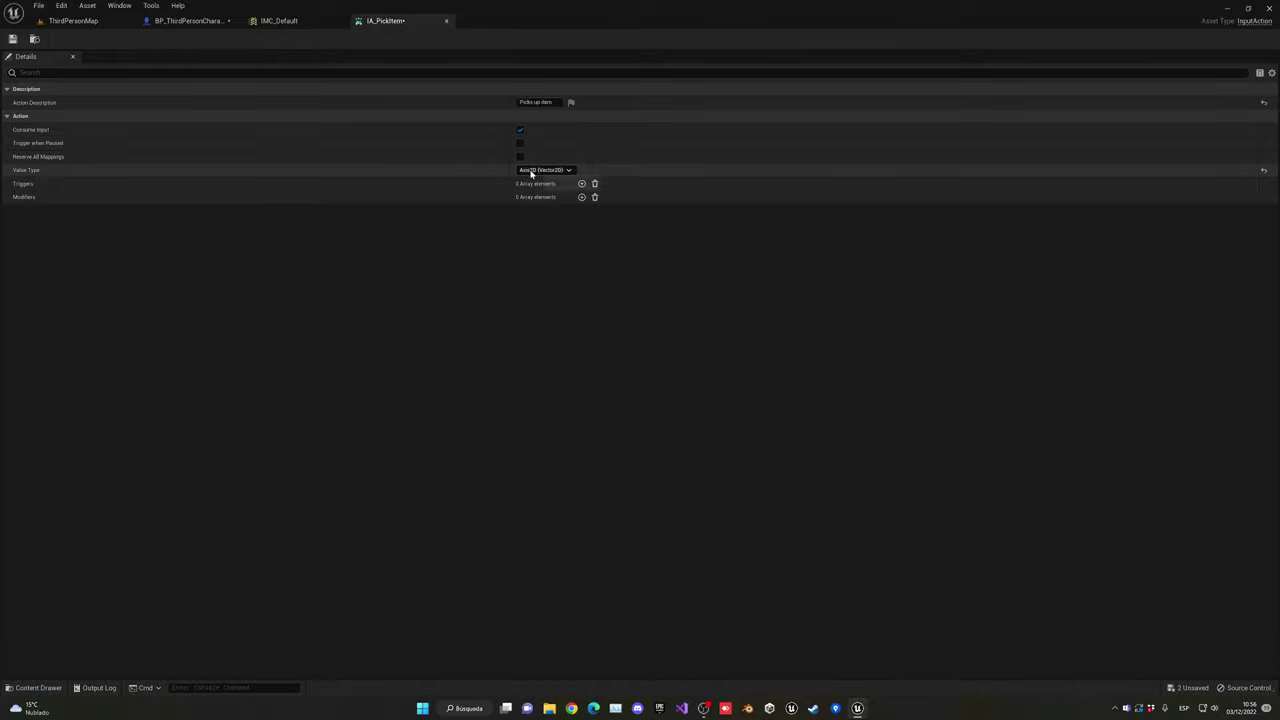
click(531, 172)
click(530, 183)
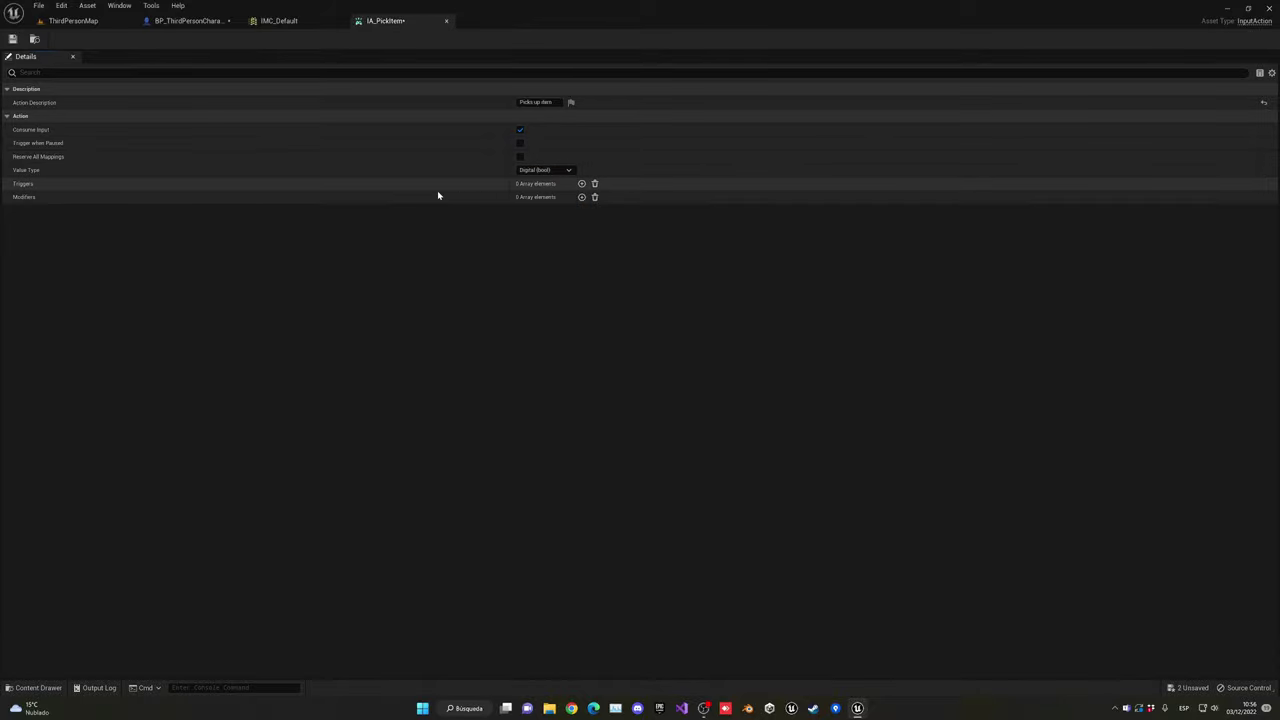
click(224, 24)
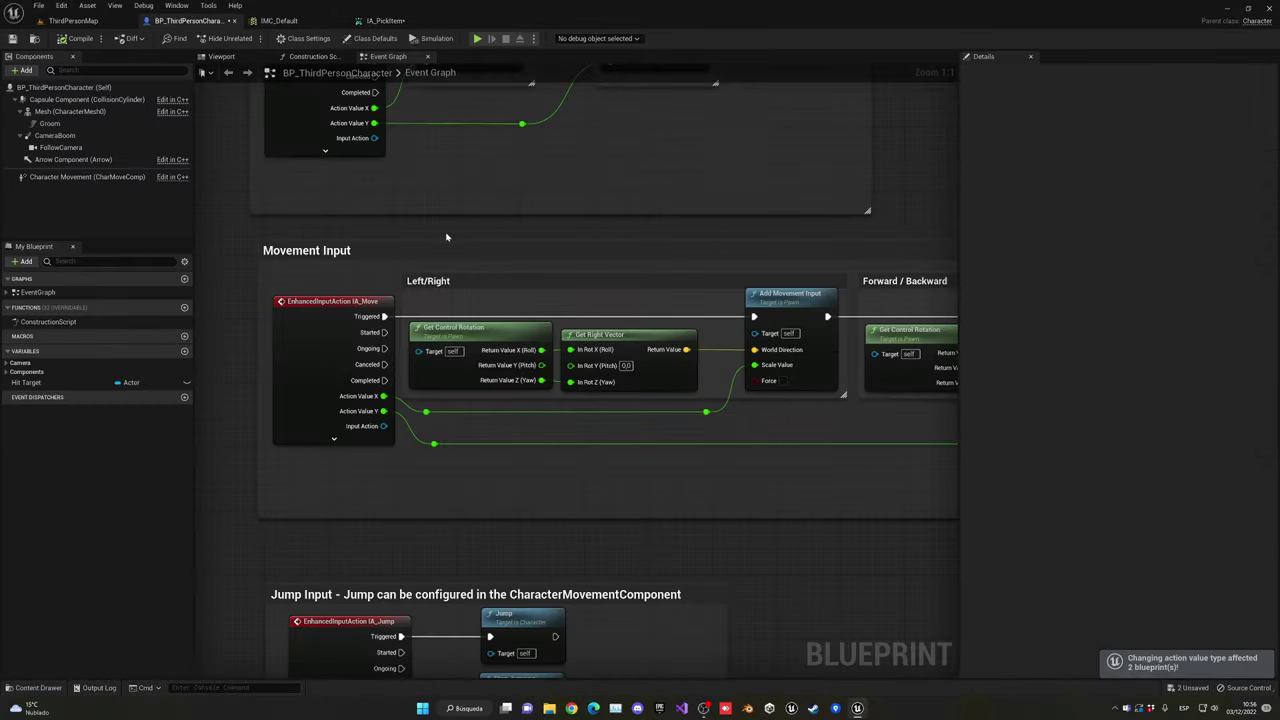
scroll(532, 253, down, 3)
Close the IA_PickItem and IMC_Default editors, returning to the ThirdPersonMap level.
click(447, 21)
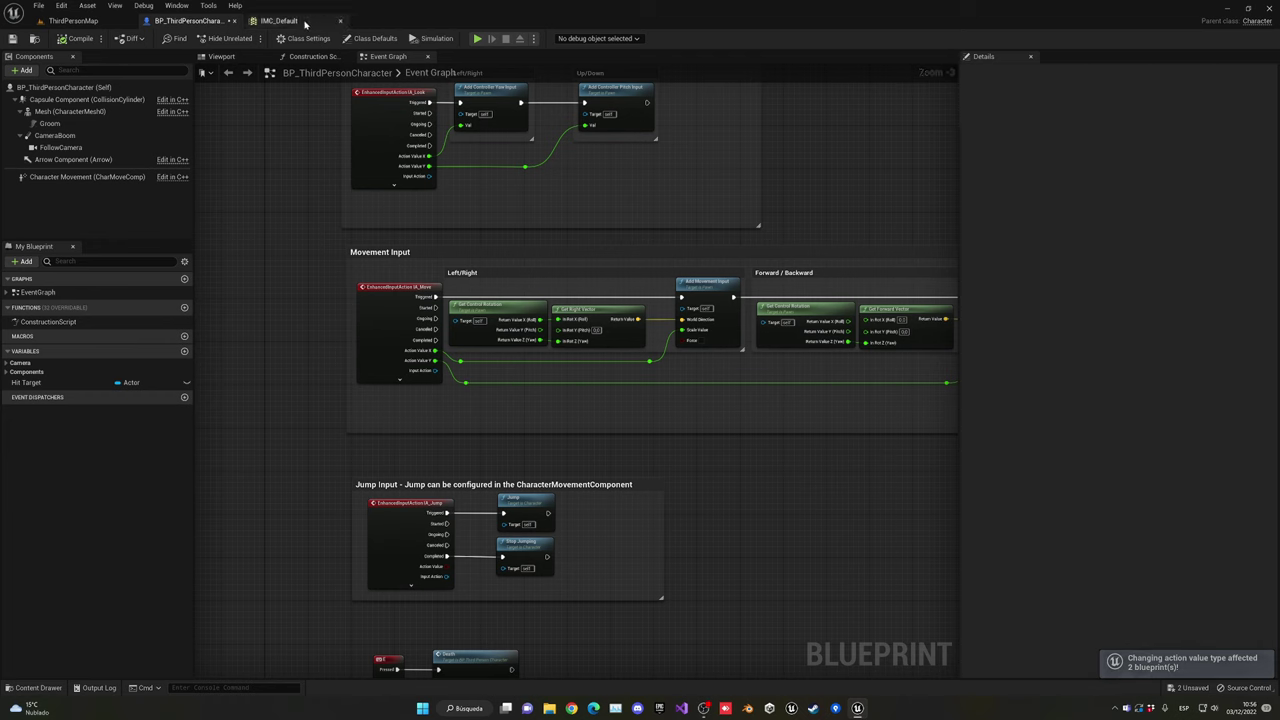
click(341, 21)
click(75, 21)
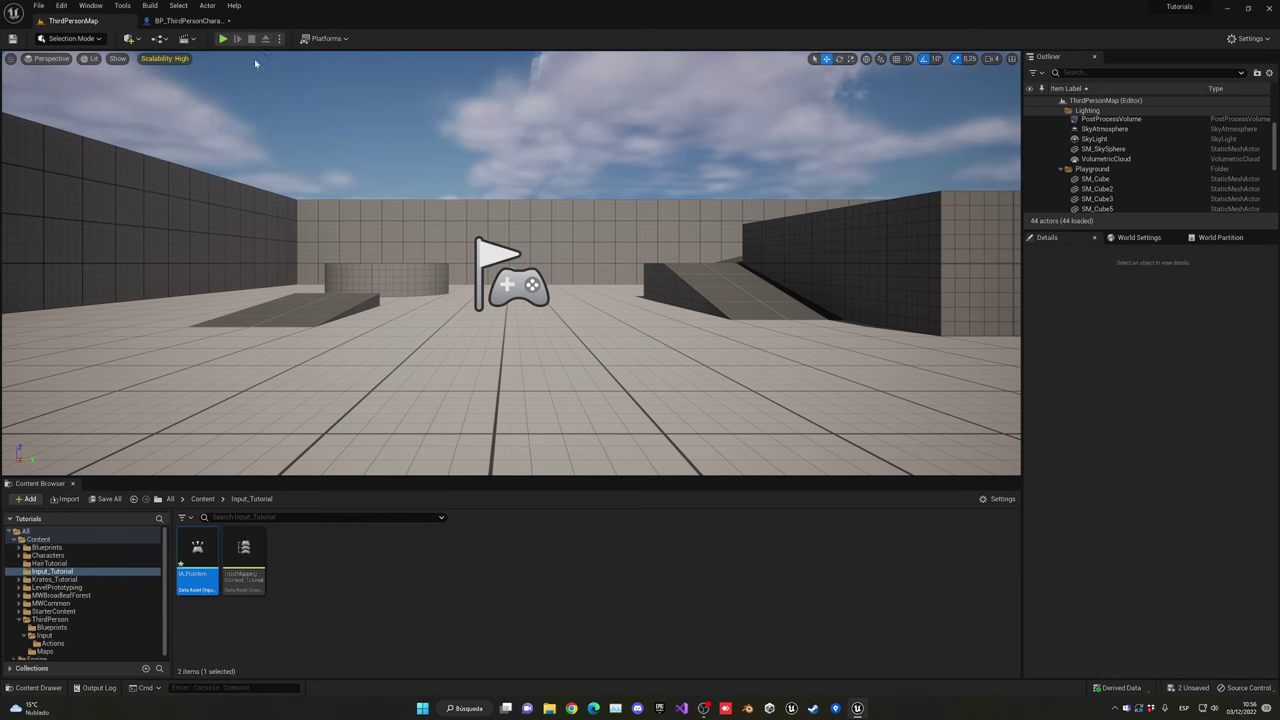